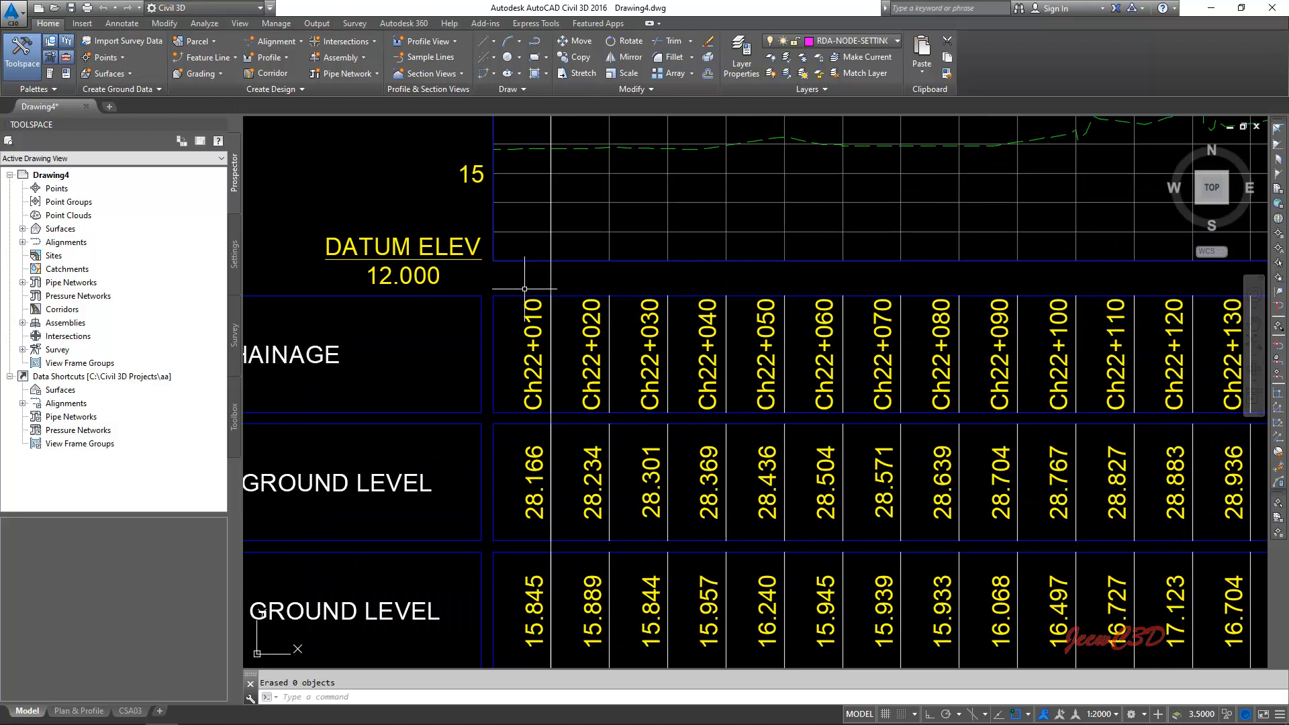
- Examine the stretch of the middle profile view bounded by the two vertical lines, including the chainage labels at both ends
scroll(662, 394, down, 8)
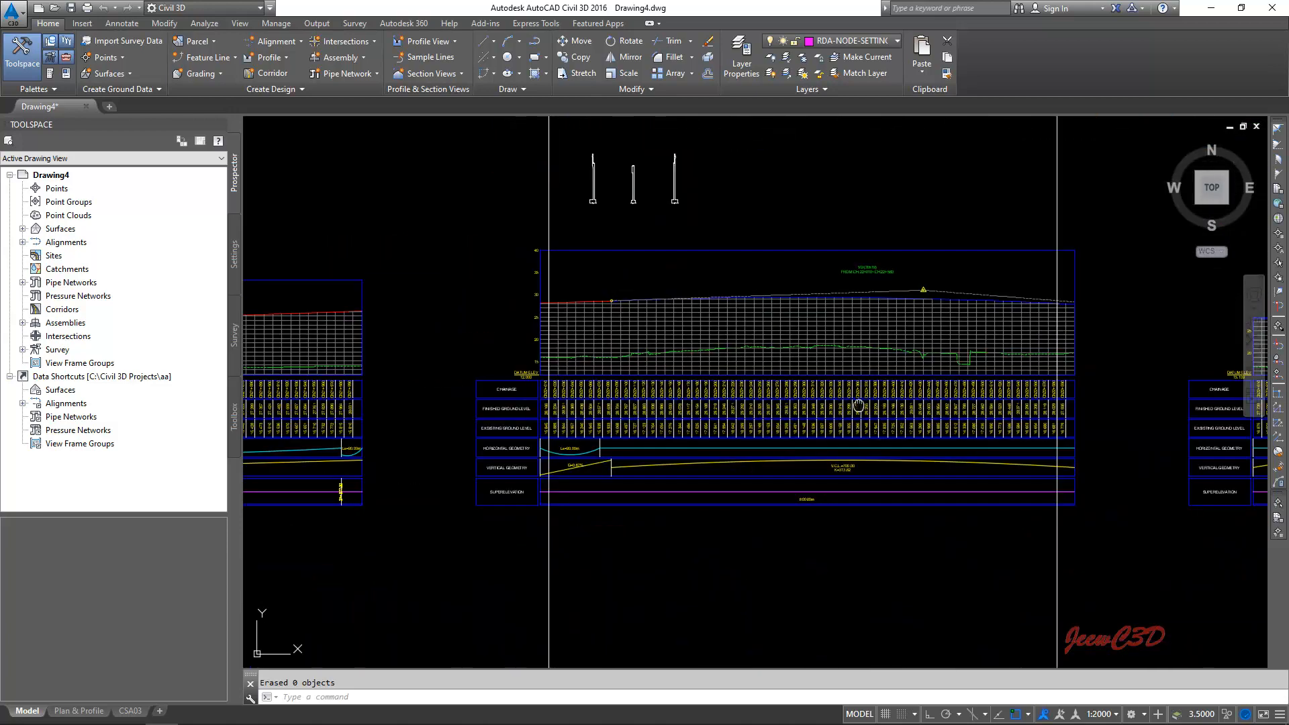
scroll(890, 390, up, 10)
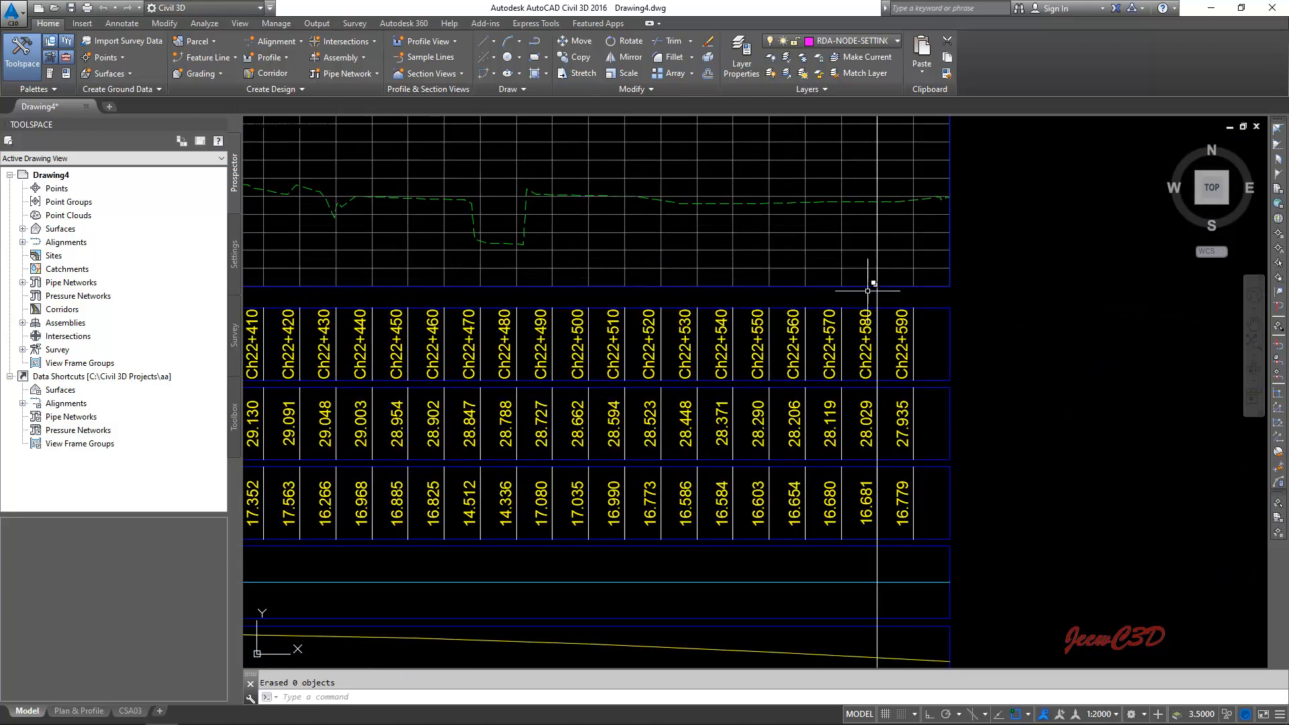
scroll(885, 383, down, 4)
scroll(887, 385, down, 5)
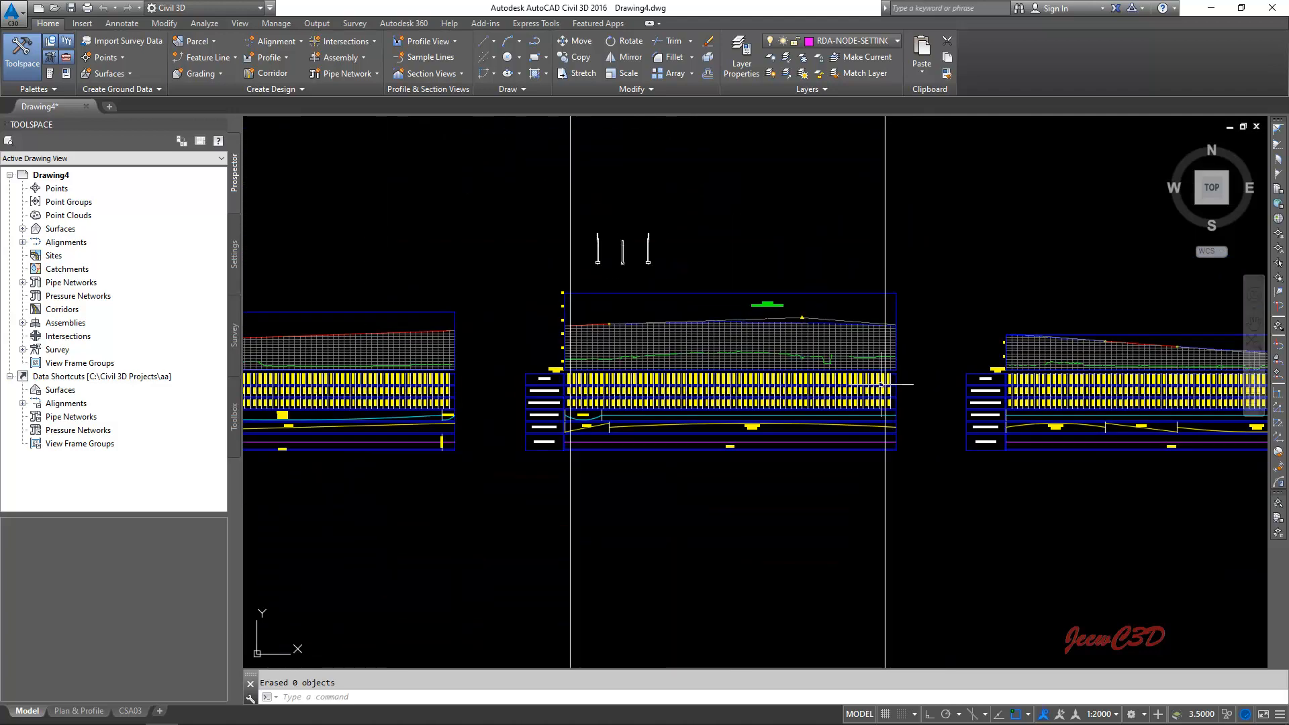
scroll(665, 309, up, 2)
scroll(663, 333, up, 8)
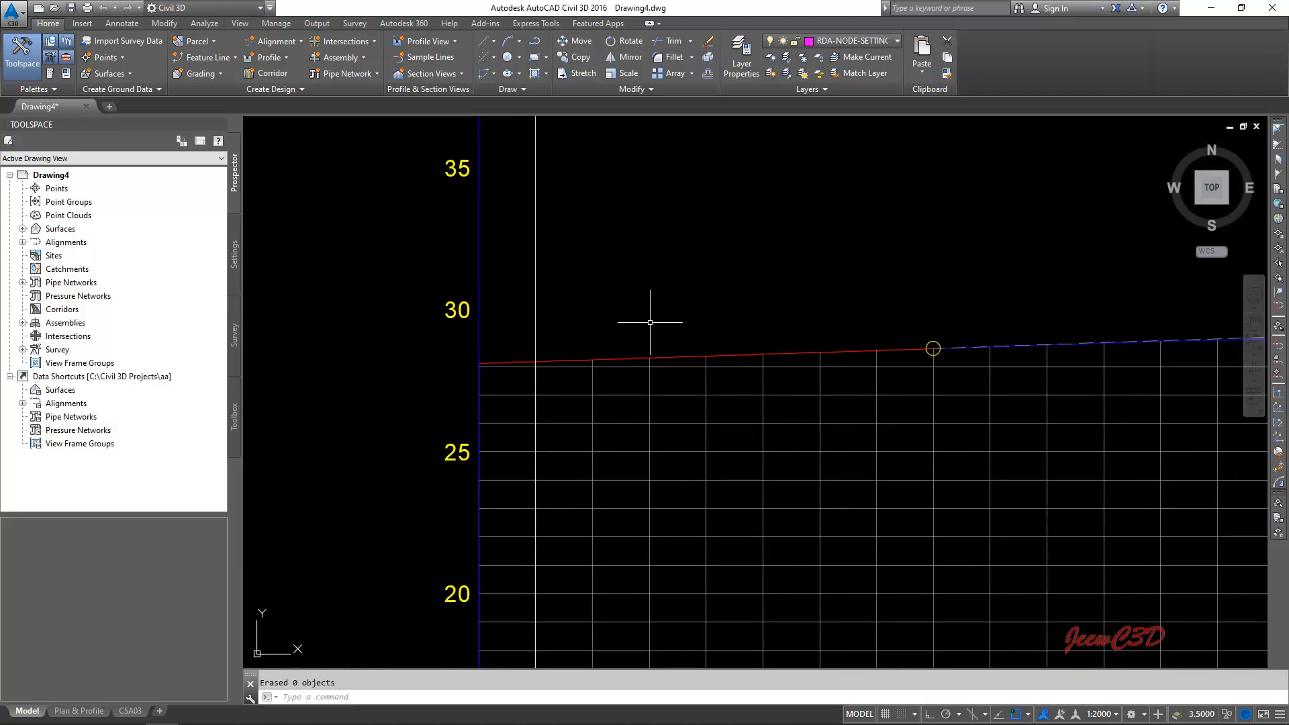
- With Ortho off, draw a polyline segment along the finished profile from the vertical line at Ch22+010 to the circled curve start point
key(F8)
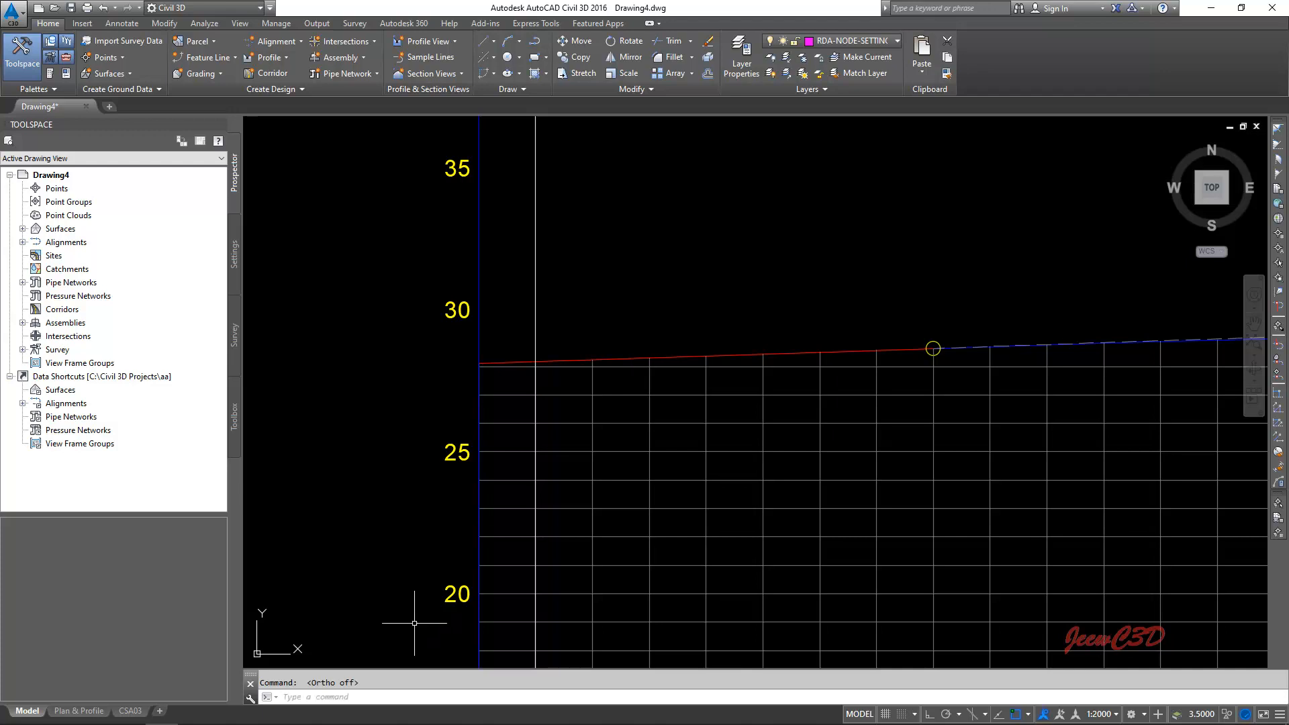
click(307, 698)
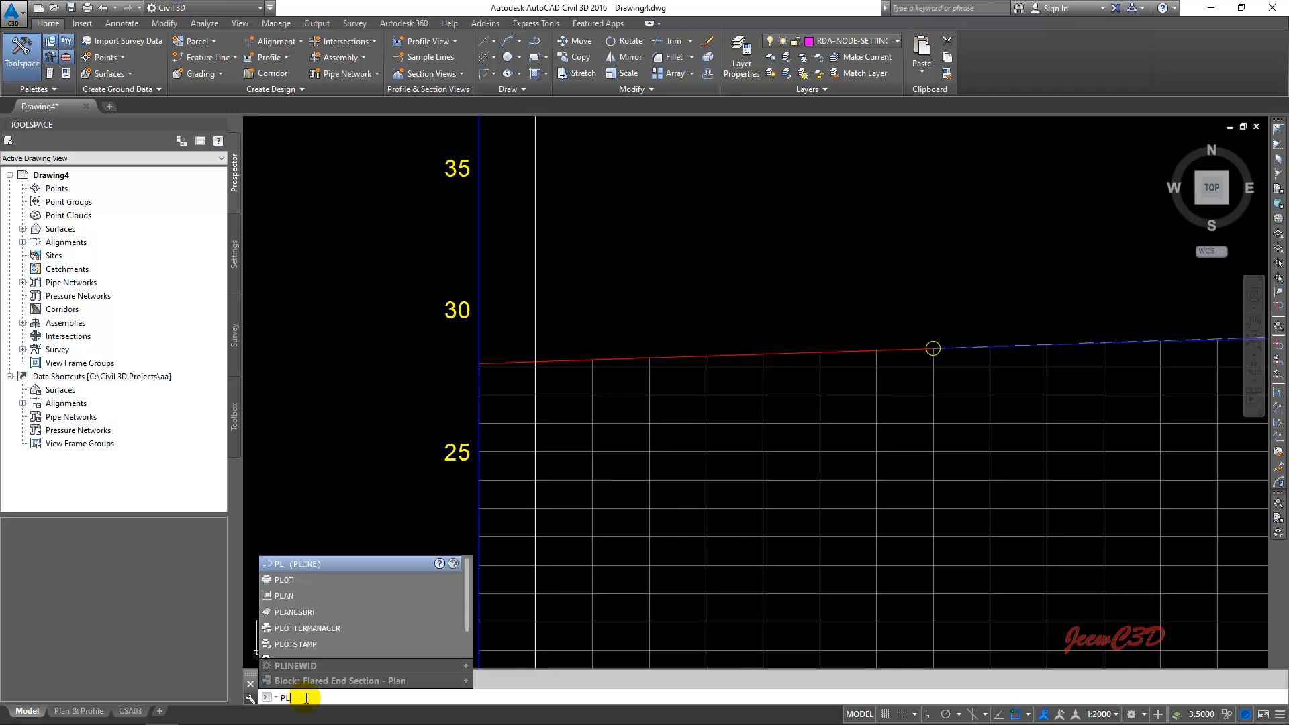
key(Return)
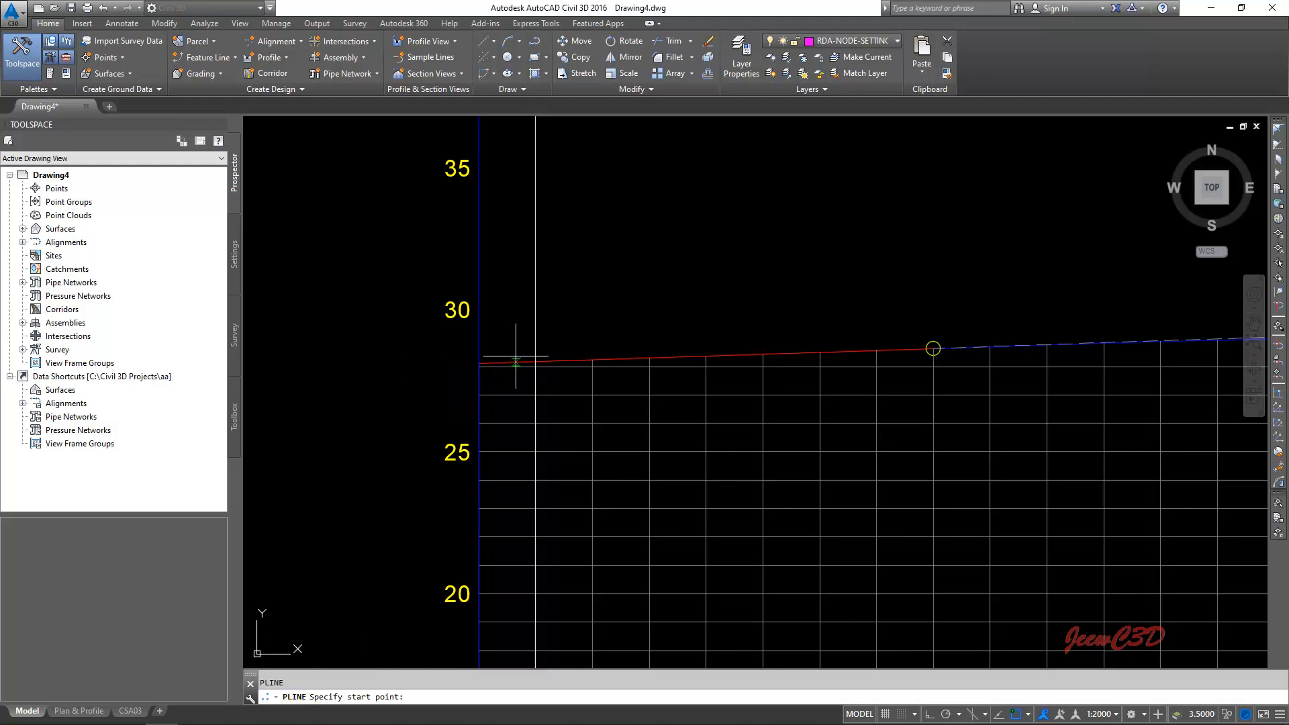
scroll(536, 361, up, 2)
scroll(536, 356, up, 2)
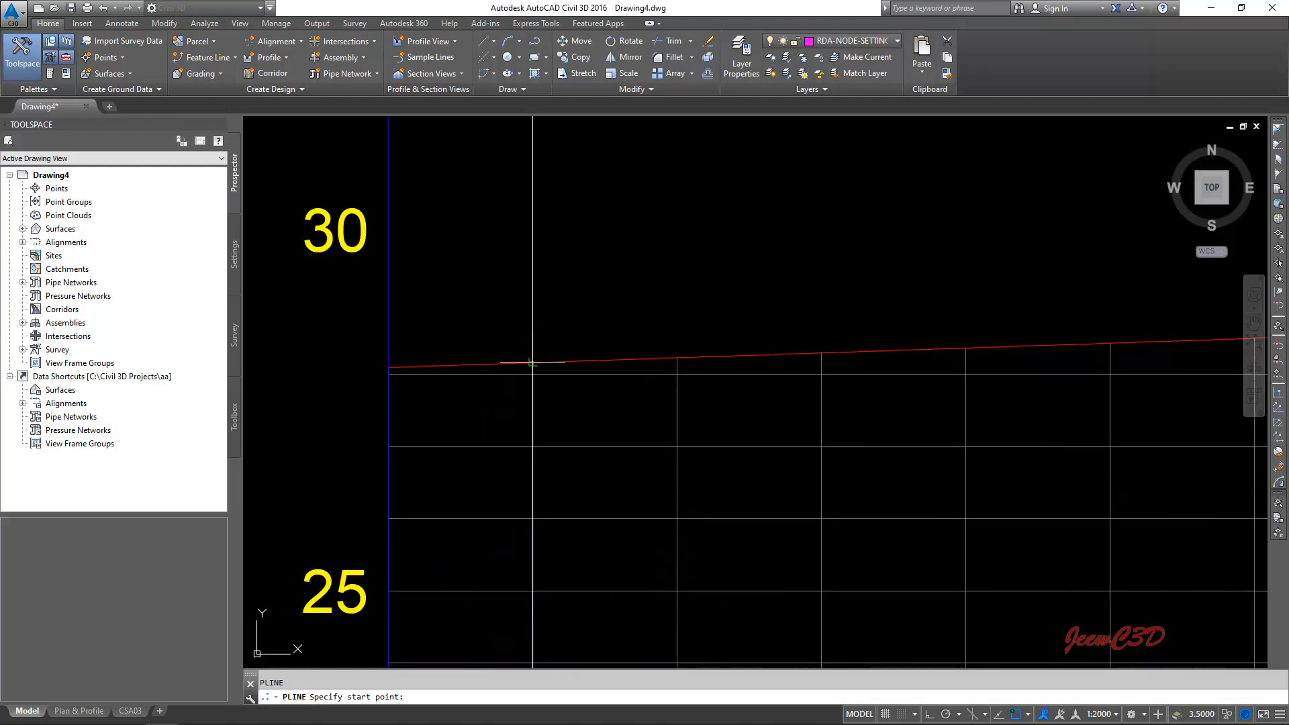
click(533, 363)
scroll(653, 308, down, 3)
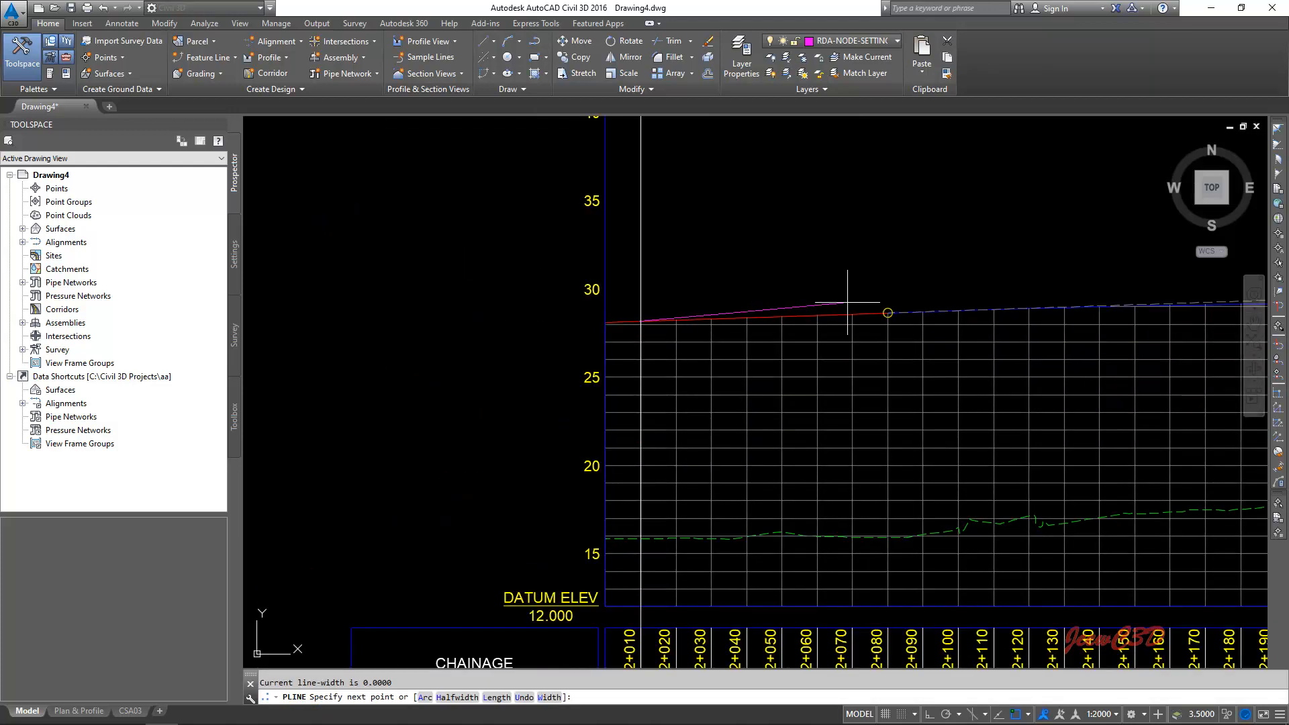
scroll(645, 305, up, 4)
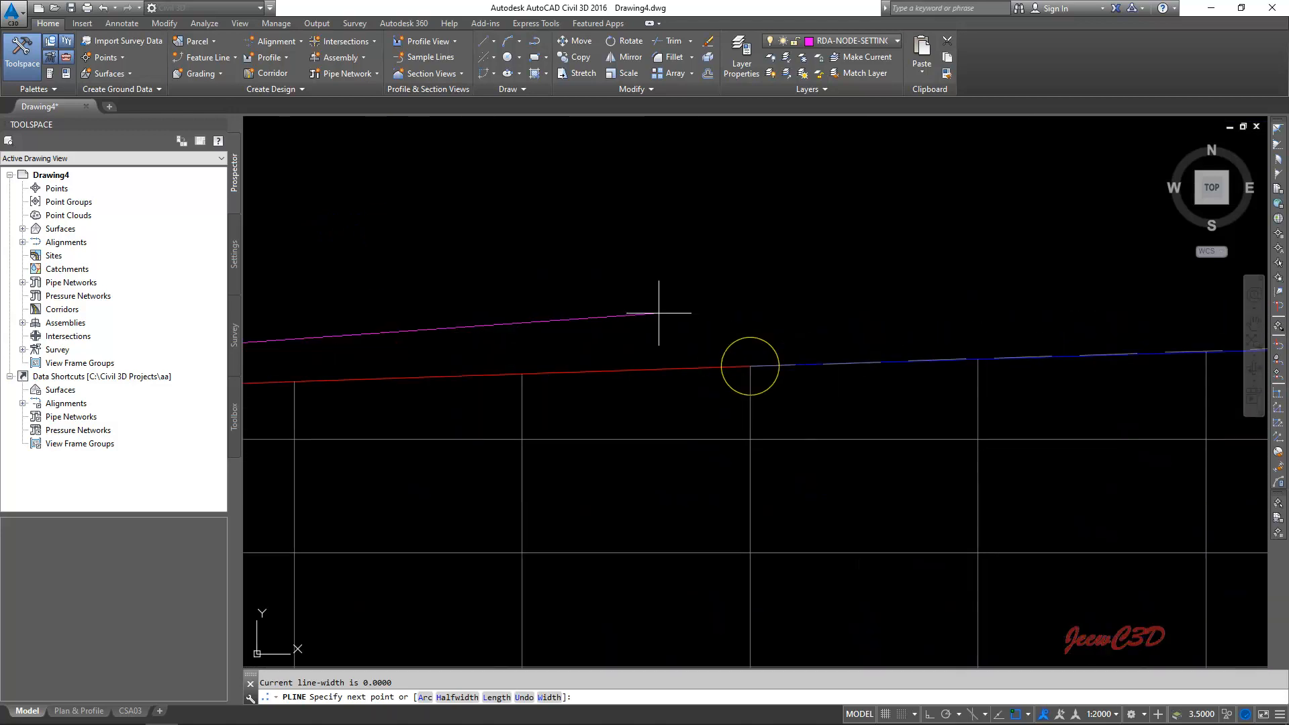
click(750, 367)
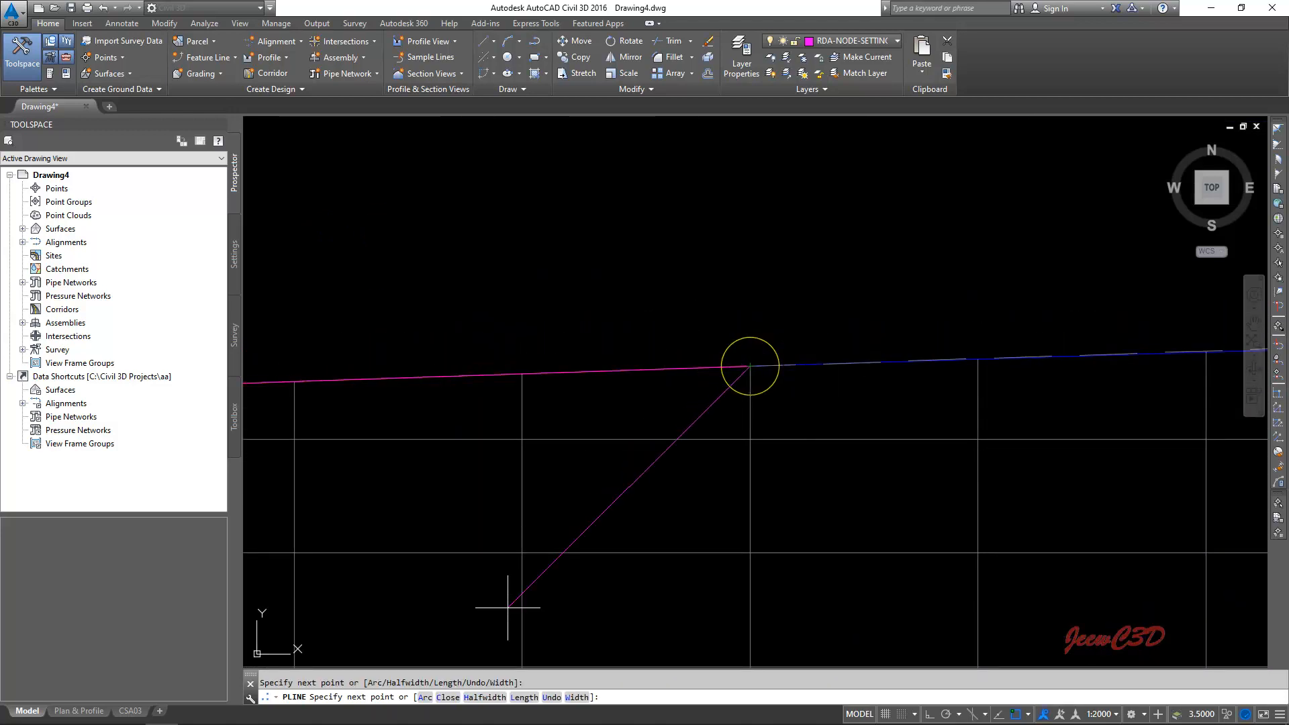
- Continue the polyline with an arc along the vertical curve to the vertical line at Ch22+580 and finish it
click(425, 698)
scroll(884, 362, down, 4)
scroll(884, 363, down, 6)
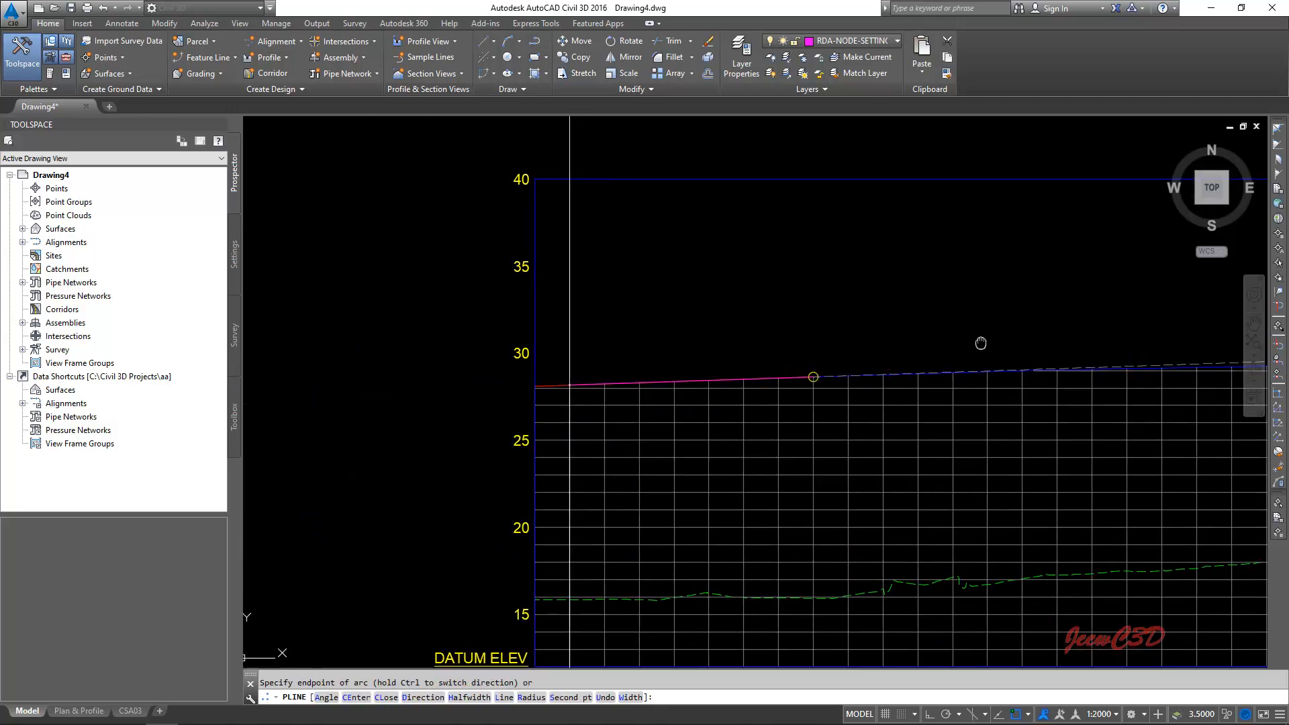
scroll(924, 412, up, 3)
scroll(924, 411, up, 12)
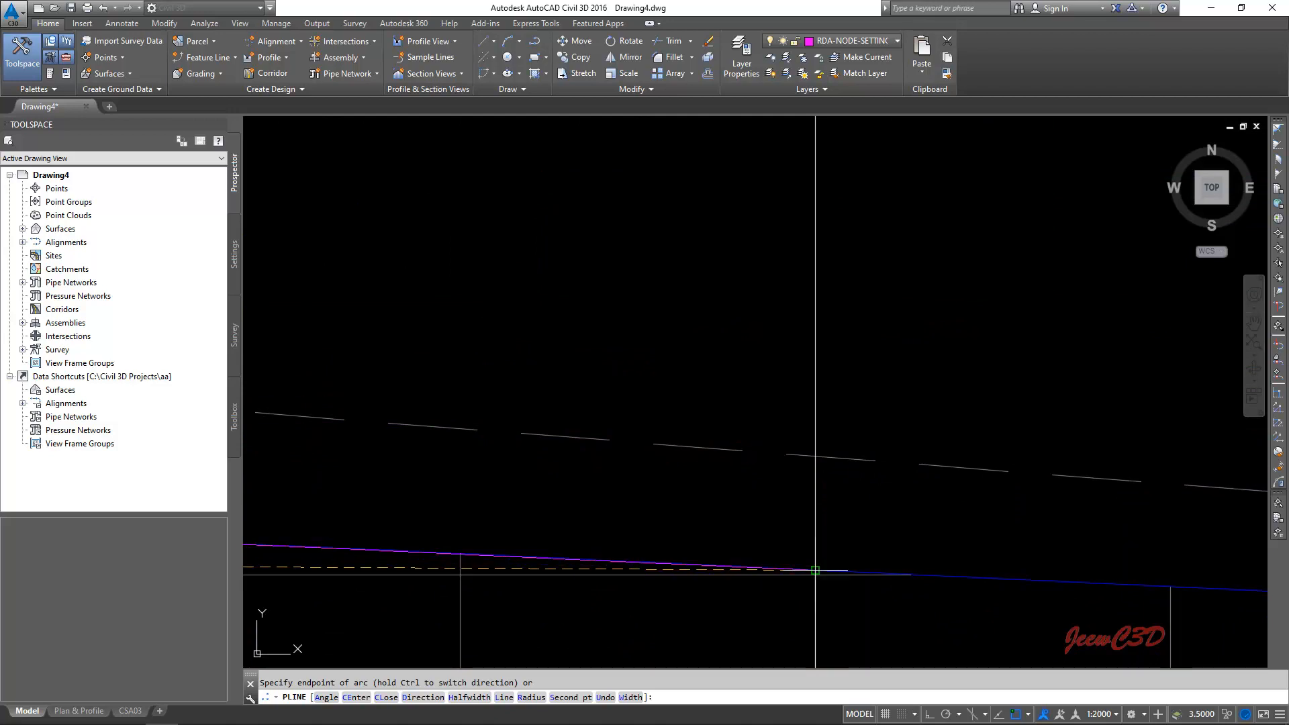
scroll(815, 570, up, 4)
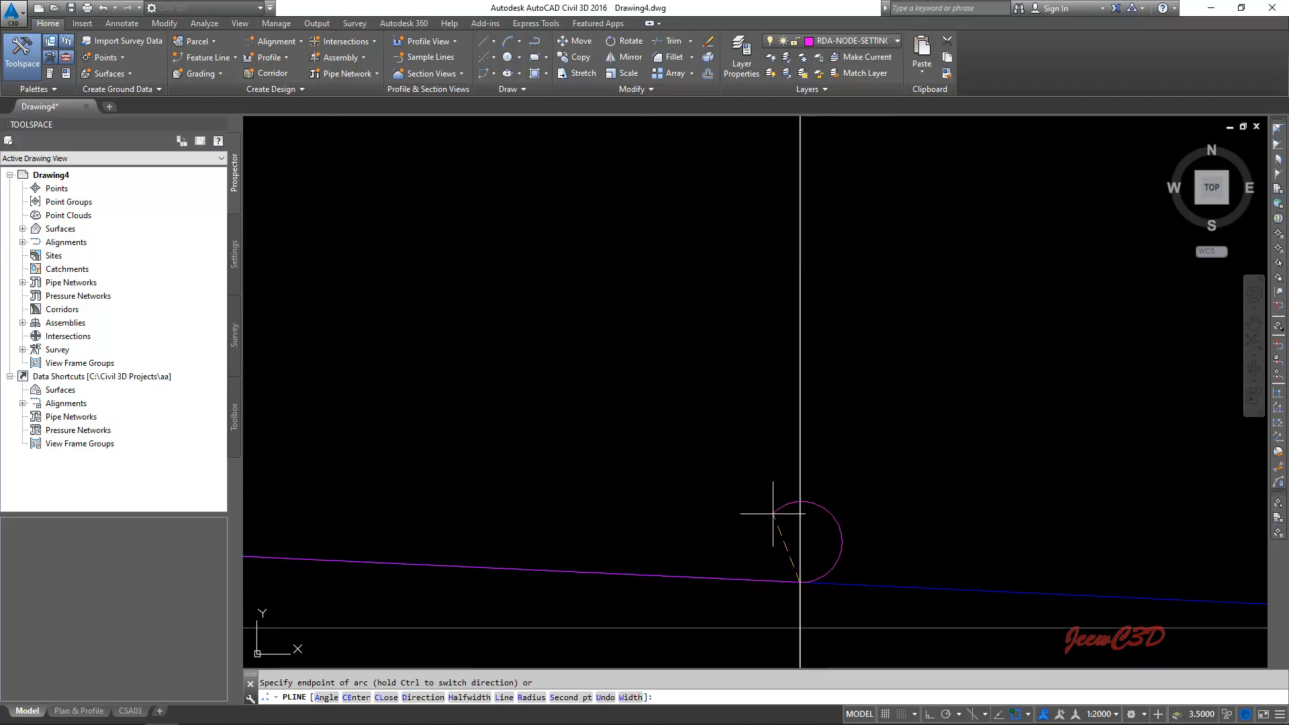
key(Return)
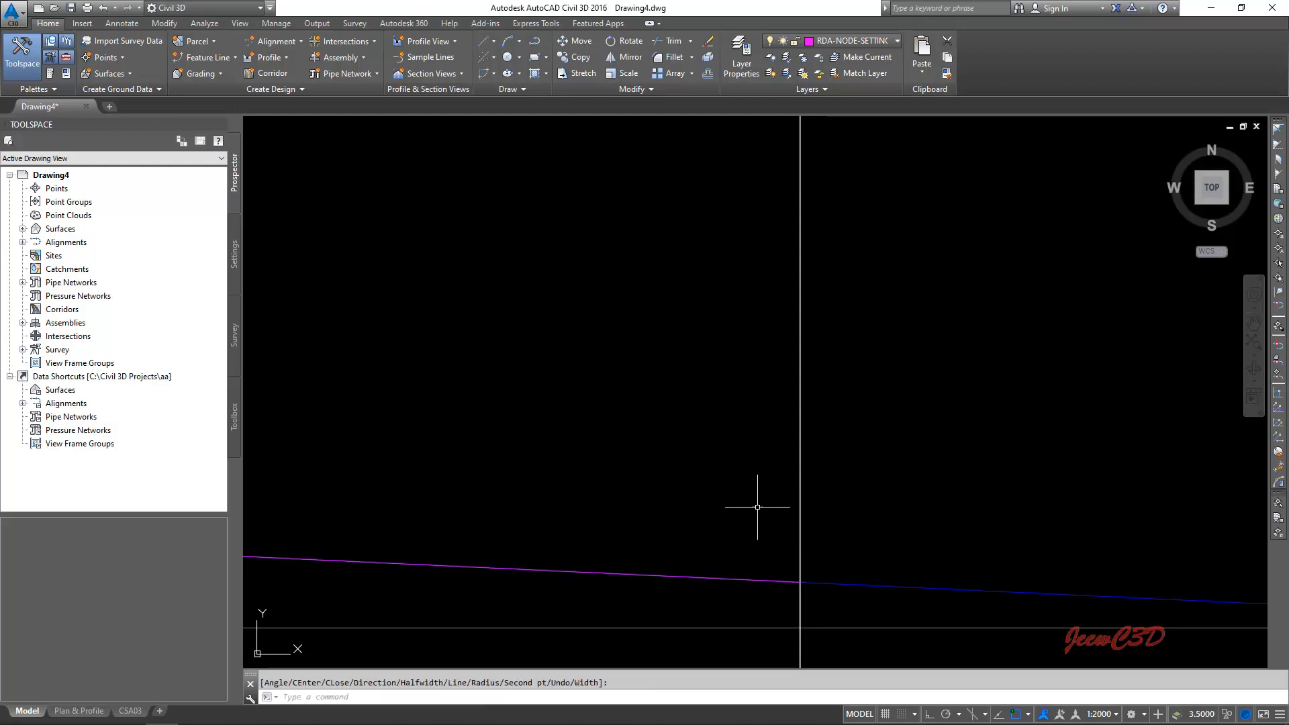
- Check the traced polyline against the finished profile from its end back to its start at the first vertical line
scroll(757, 503, down, 4)
scroll(595, 438, down, 4)
middle_drag(488, 397, 783, 357)
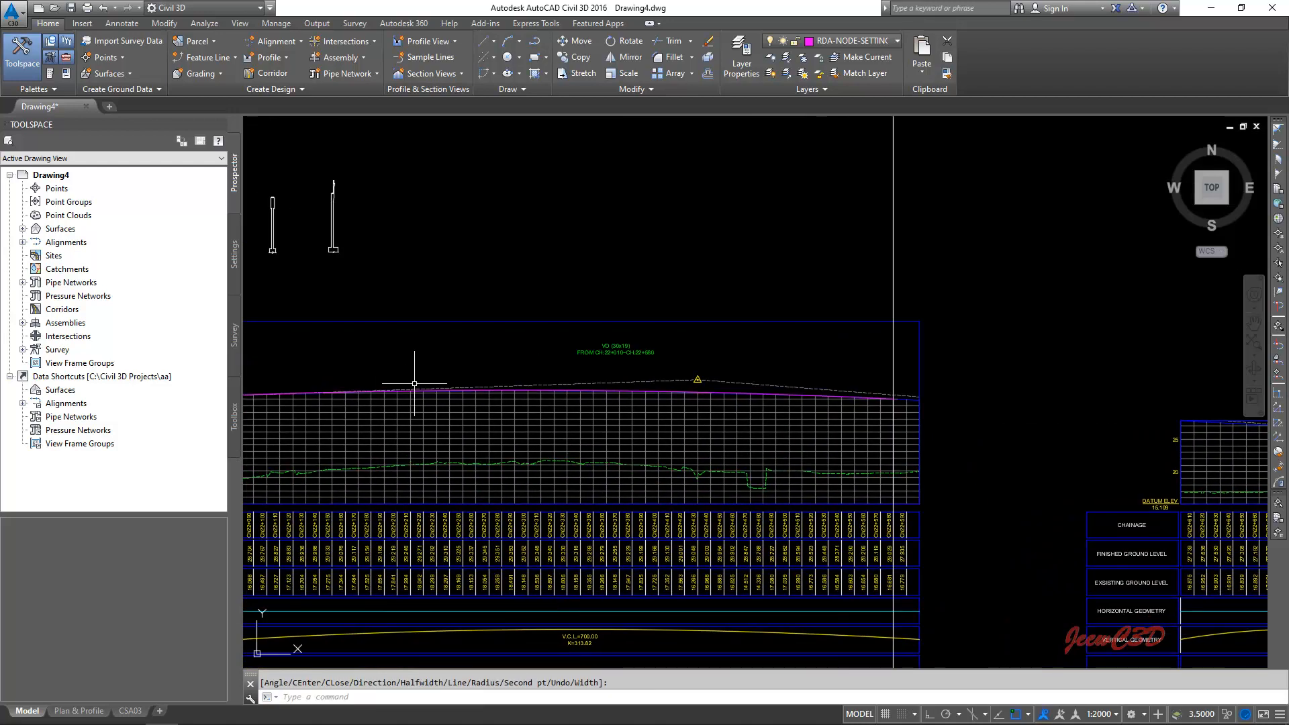
middle_drag(359, 395, 734, 435)
scroll(662, 429, up, 6)
middle_drag(564, 401, 854, 356)
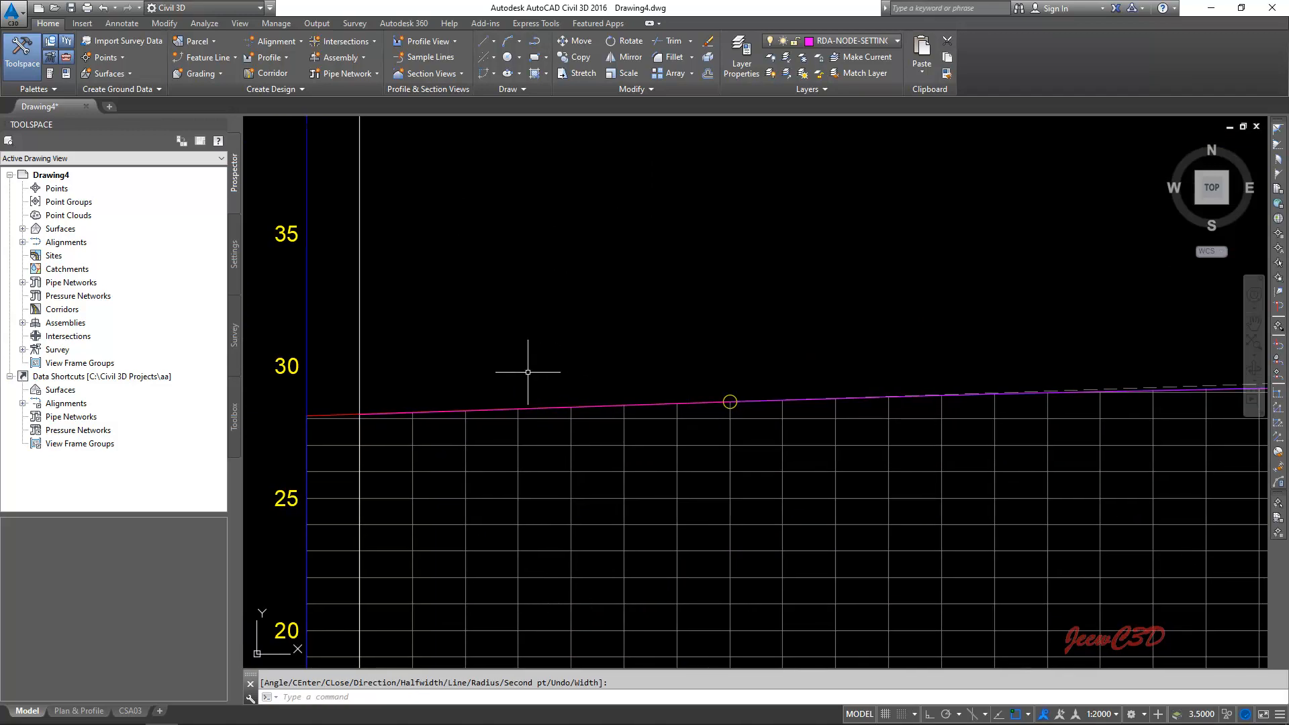
middle_drag(528, 372, 636, 346)
- Set the SELECTIONCYCLING variable to 2
click(323, 698)
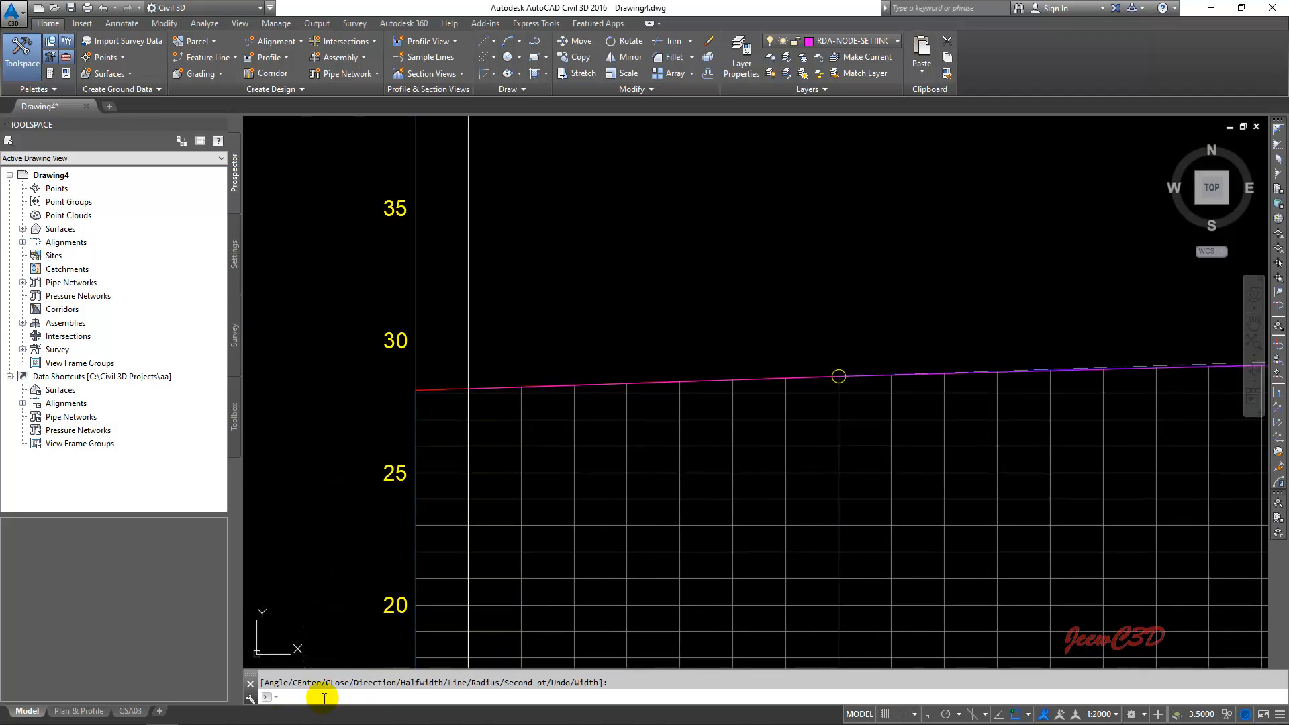
text(selec)
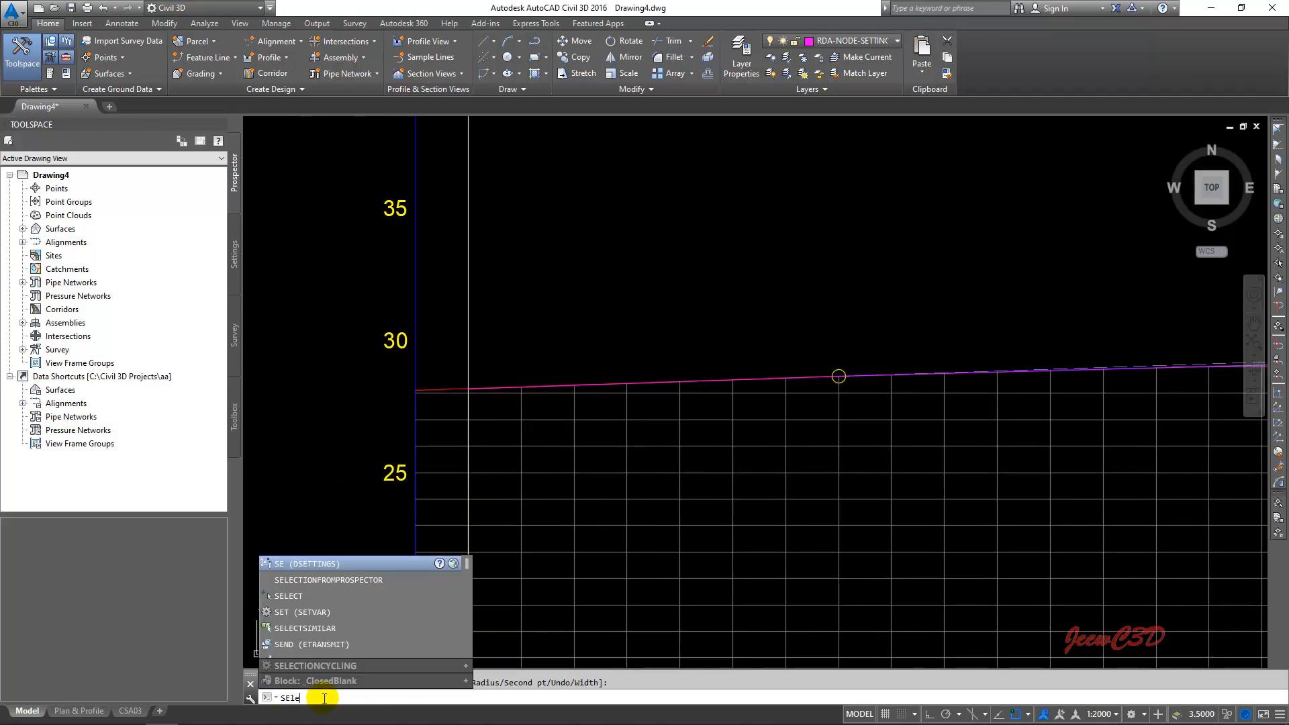
text(tion)
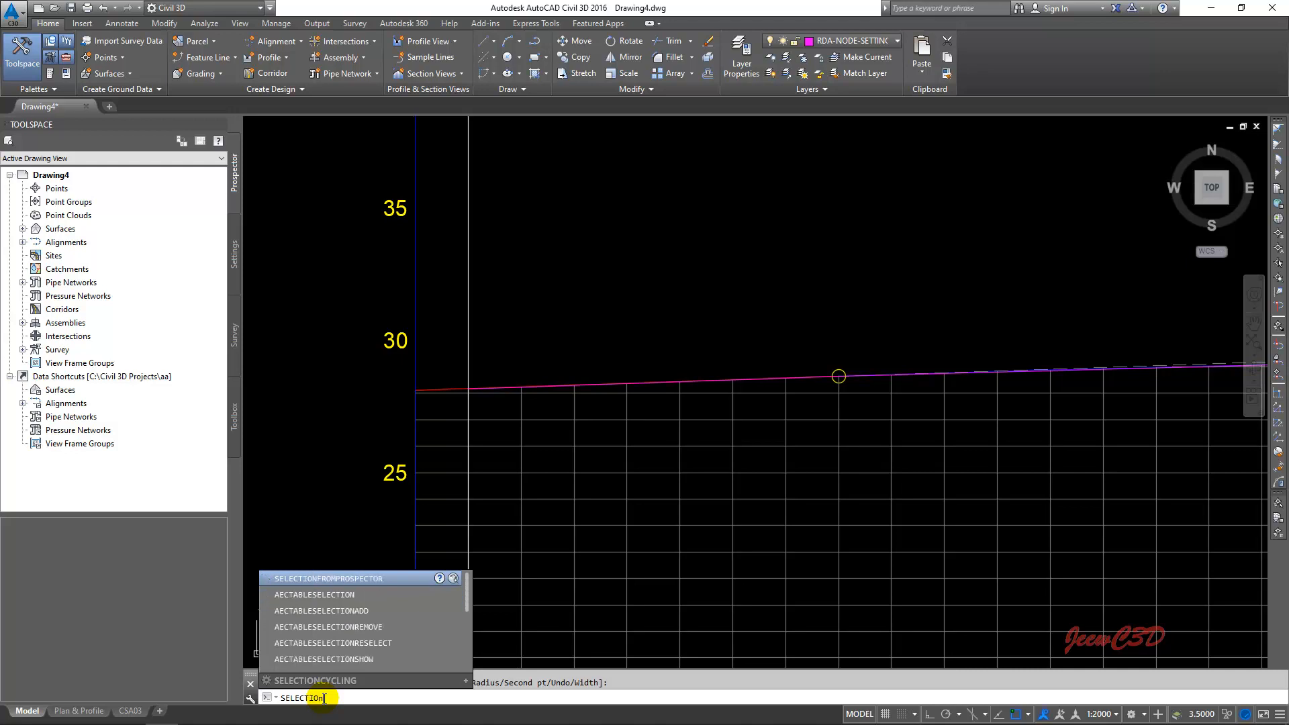
text(cycling)
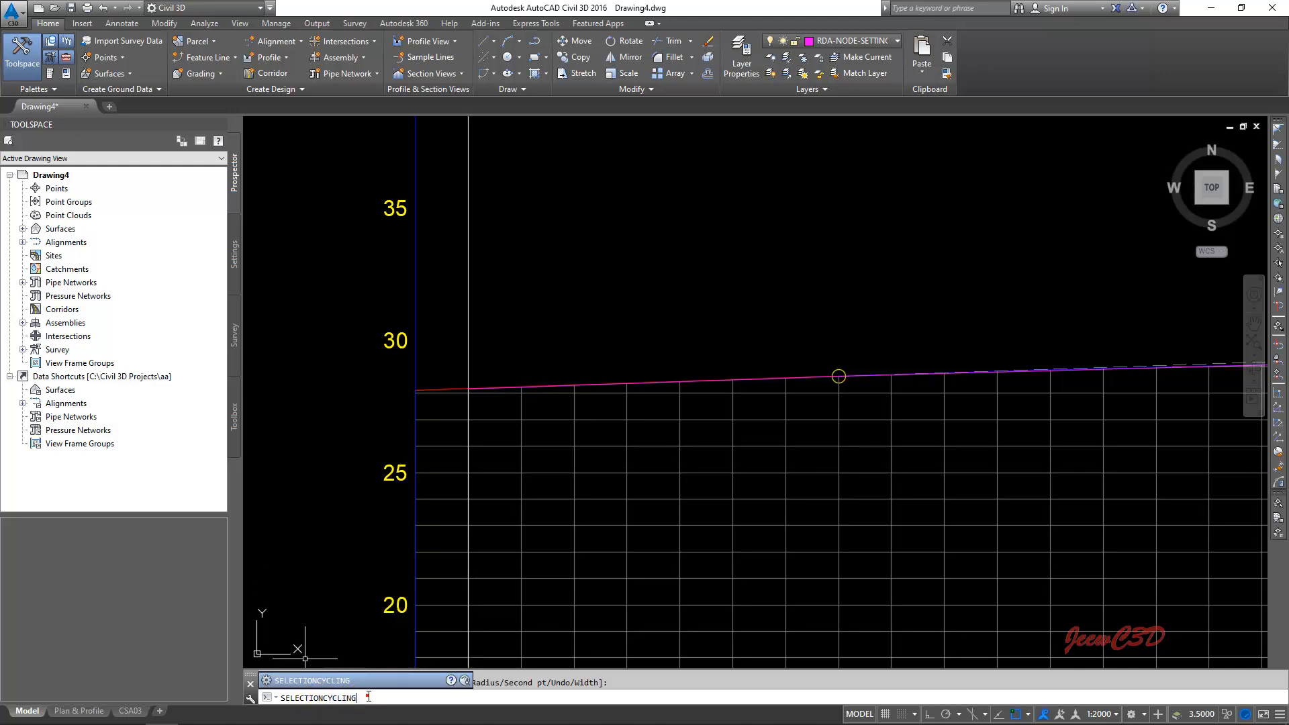
click(329, 682)
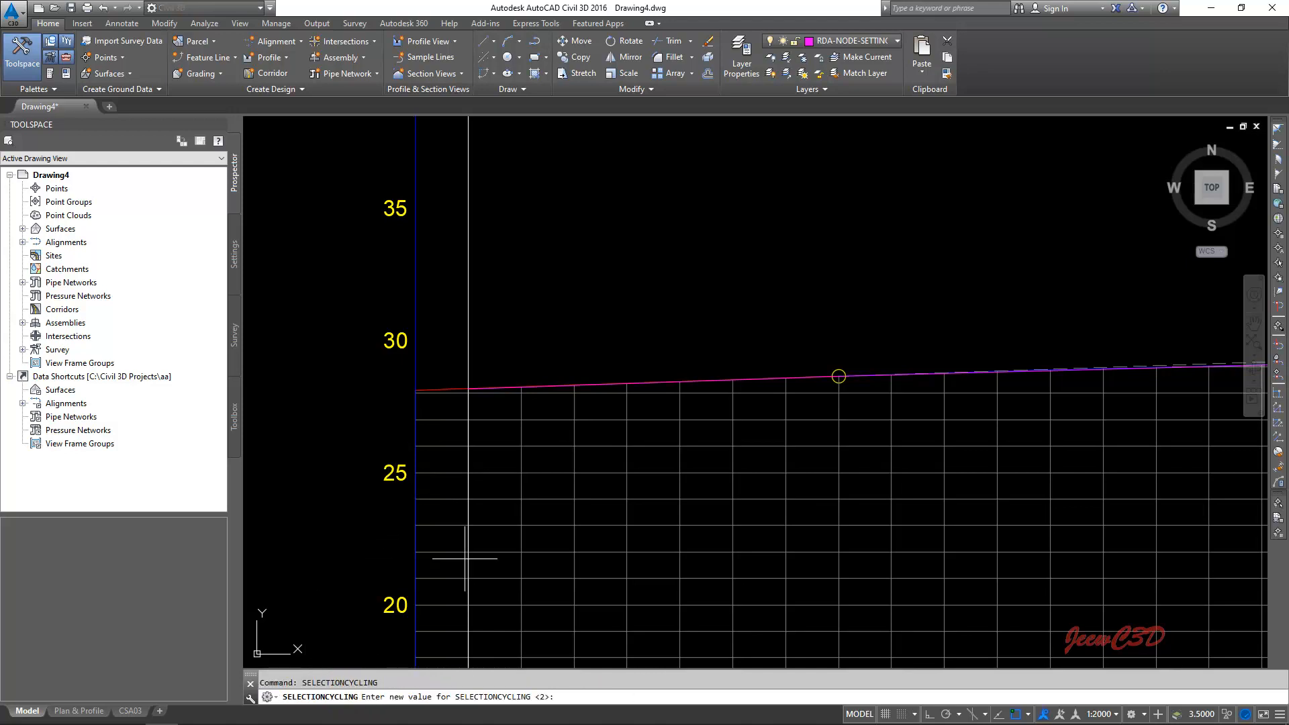
click(569, 697)
click(575, 701)
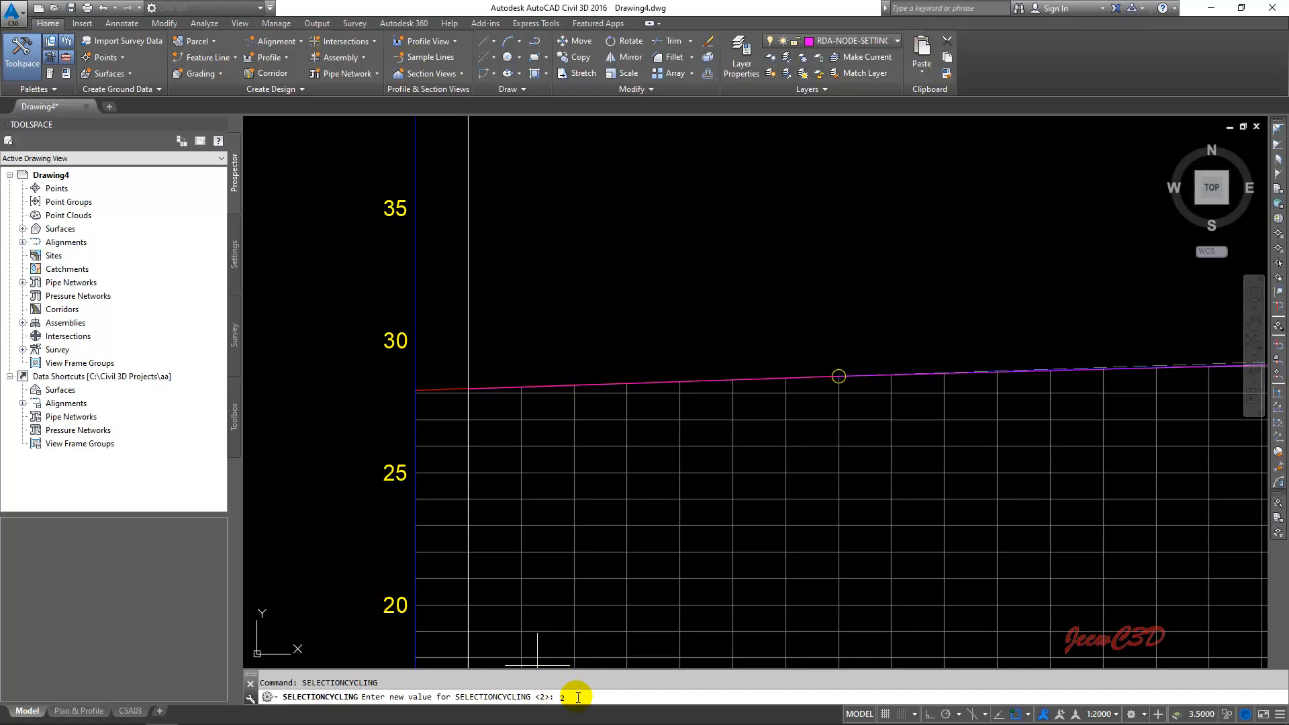
key(Return)
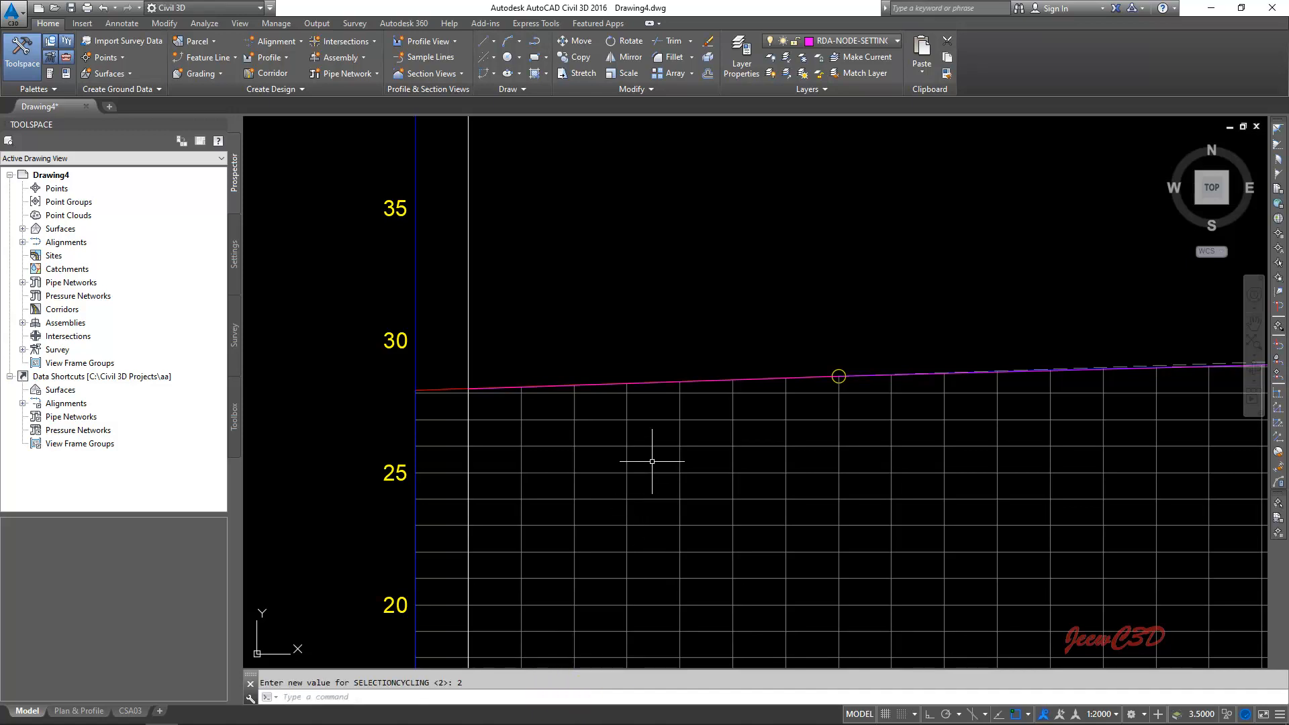
- Offset the traced polyline, not the overlapping profile, downward by a distance of 1
scroll(707, 334, down, 3)
scroll(562, 354, up, 3)
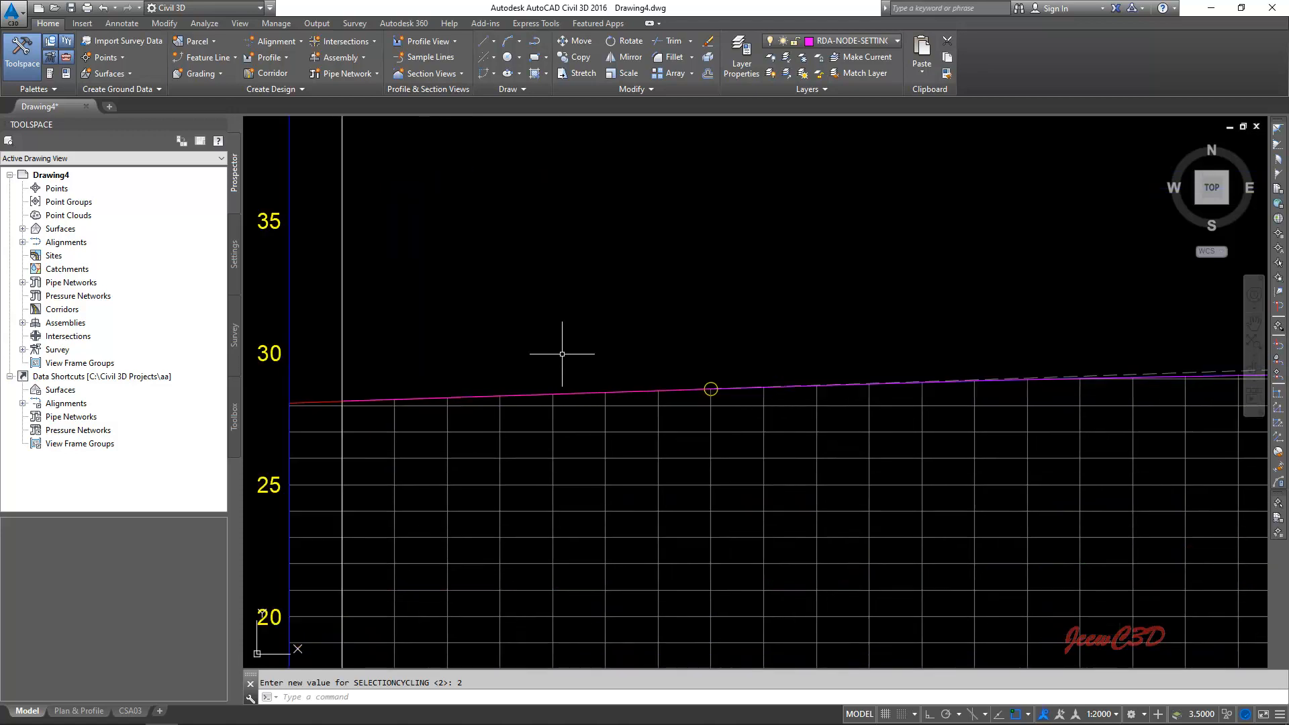
click(387, 699)
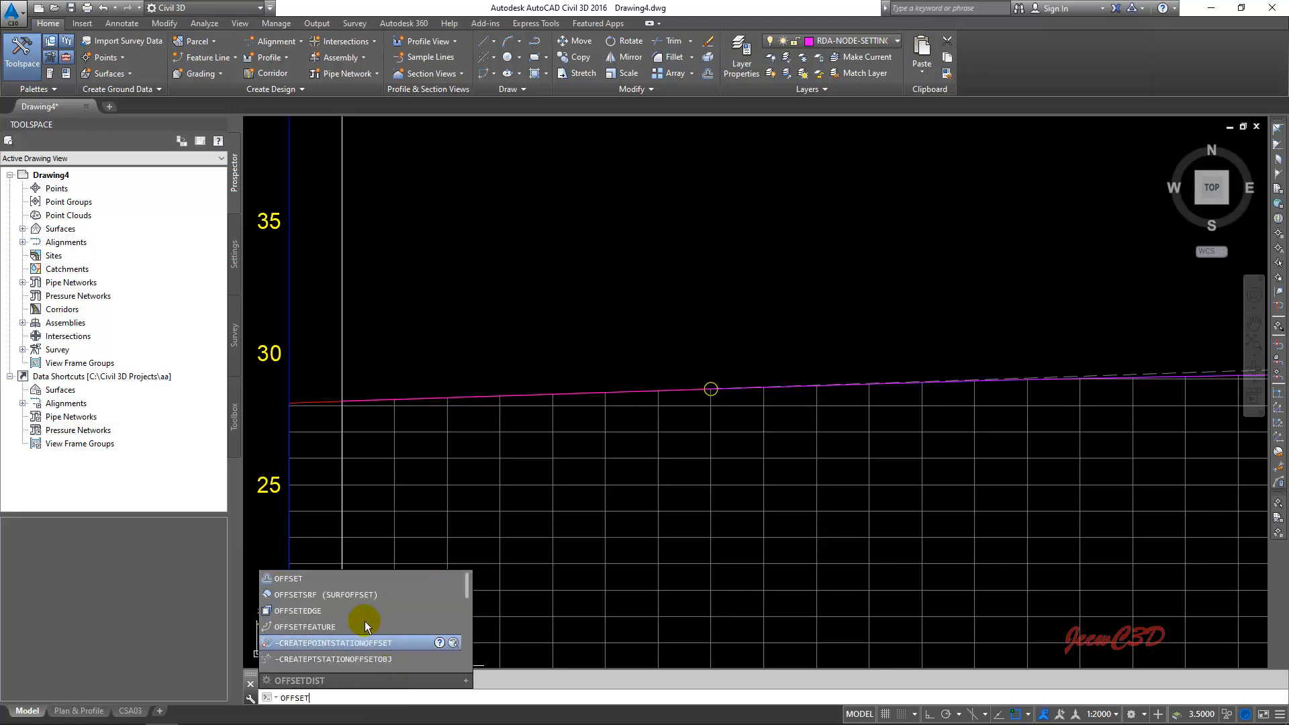
click(306, 583)
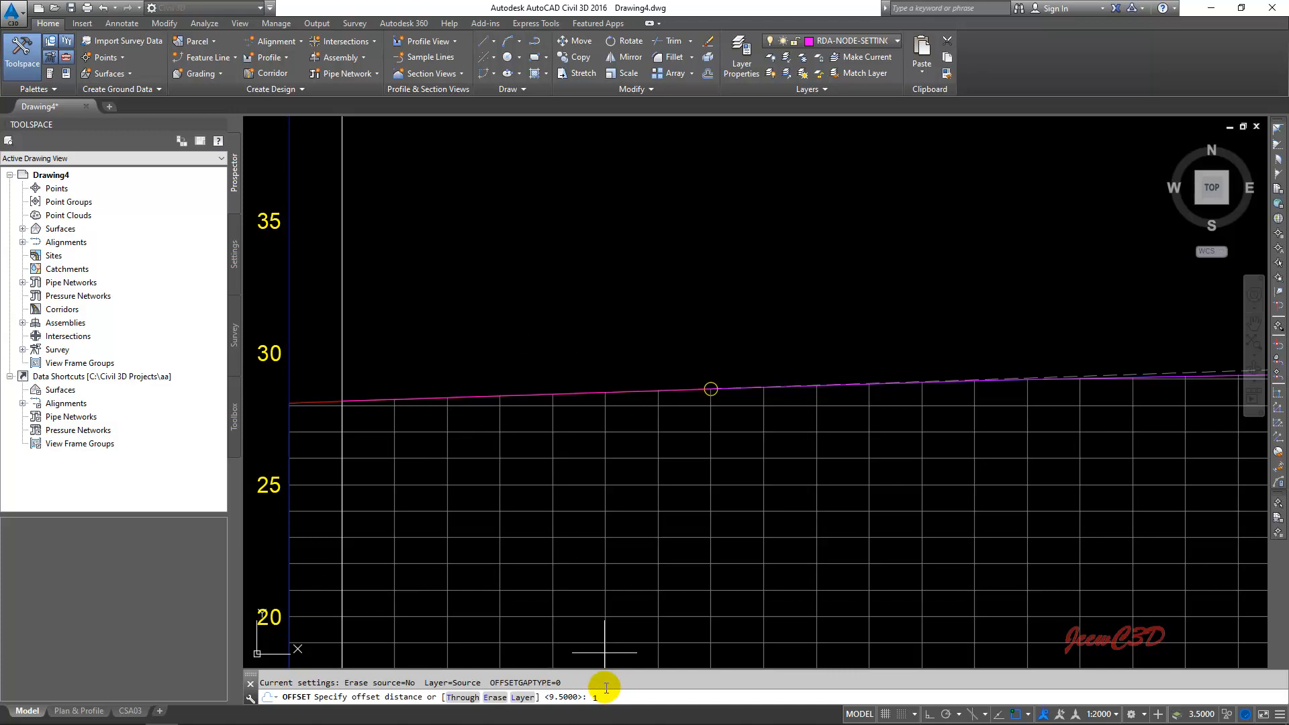
key(Return)
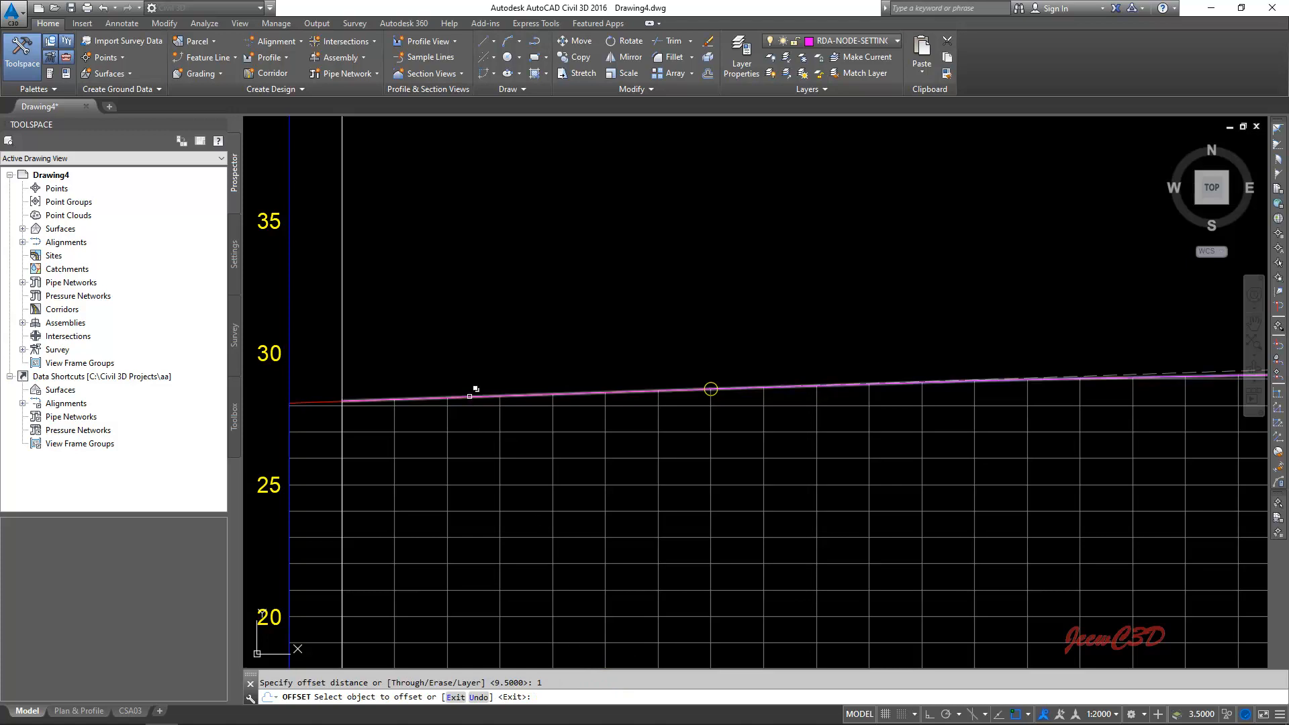
click(469, 397)
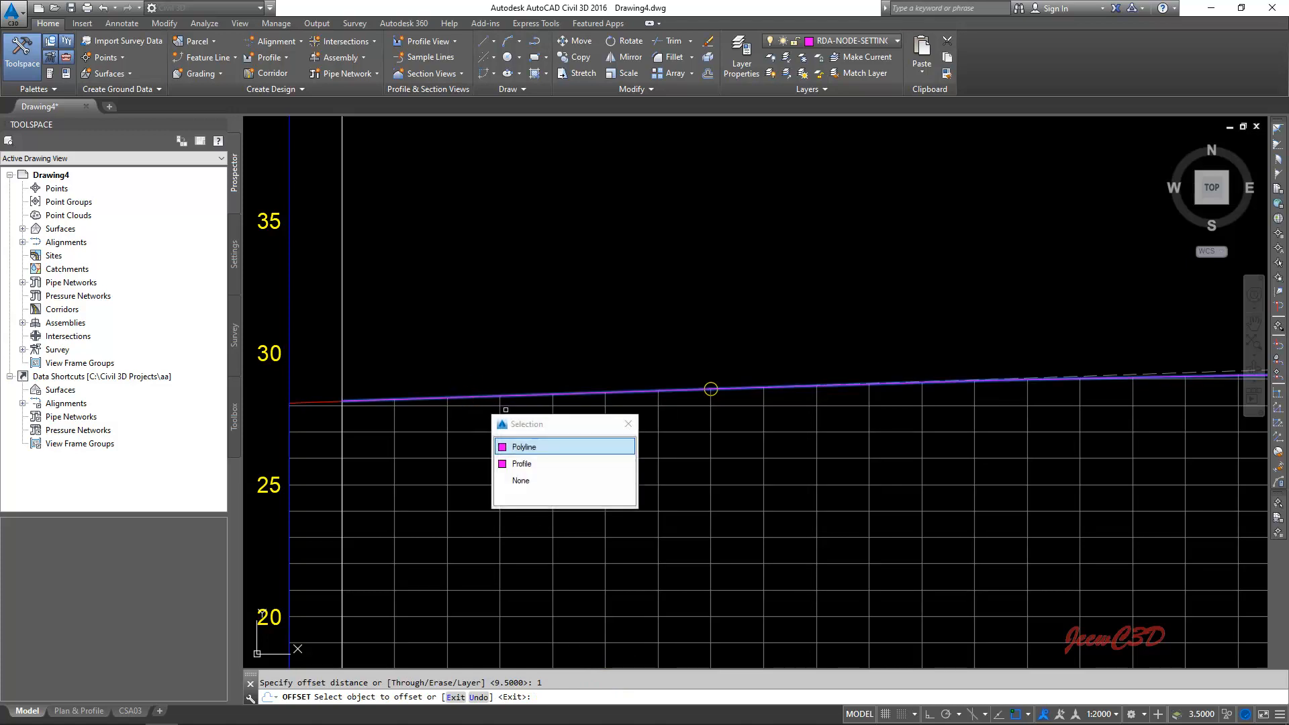
click(540, 445)
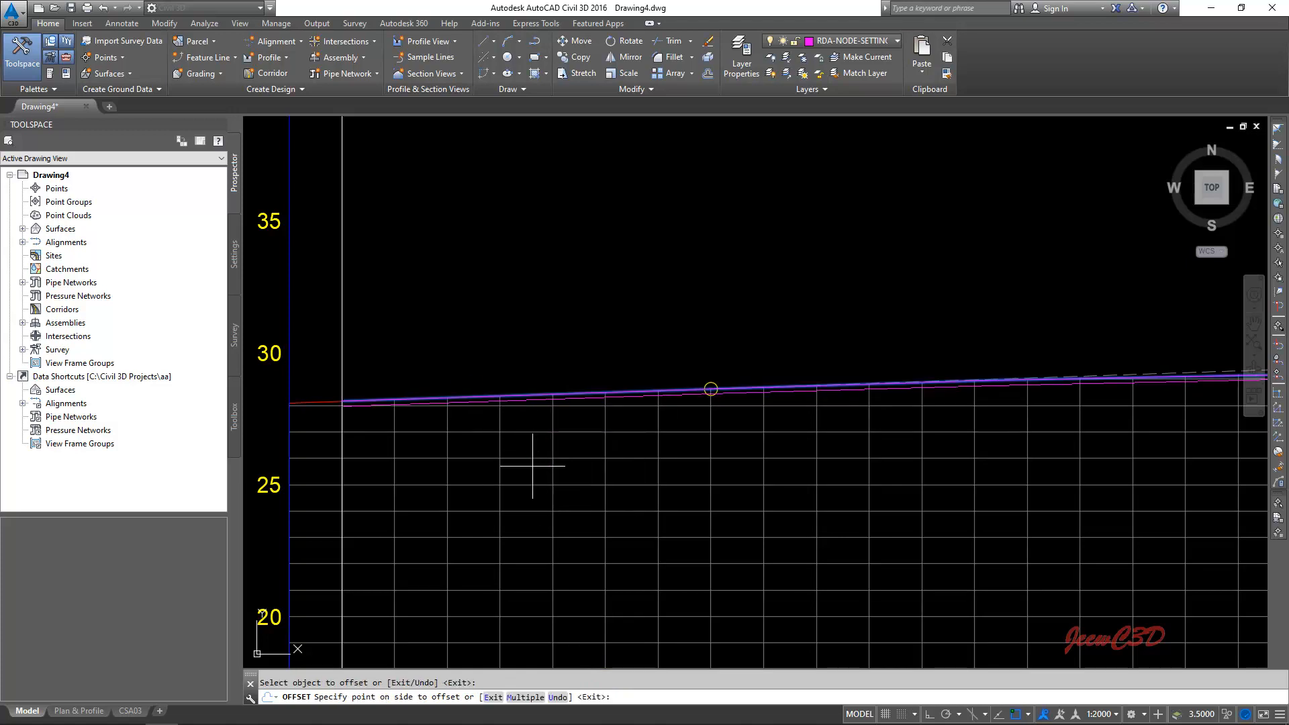
key(Return)
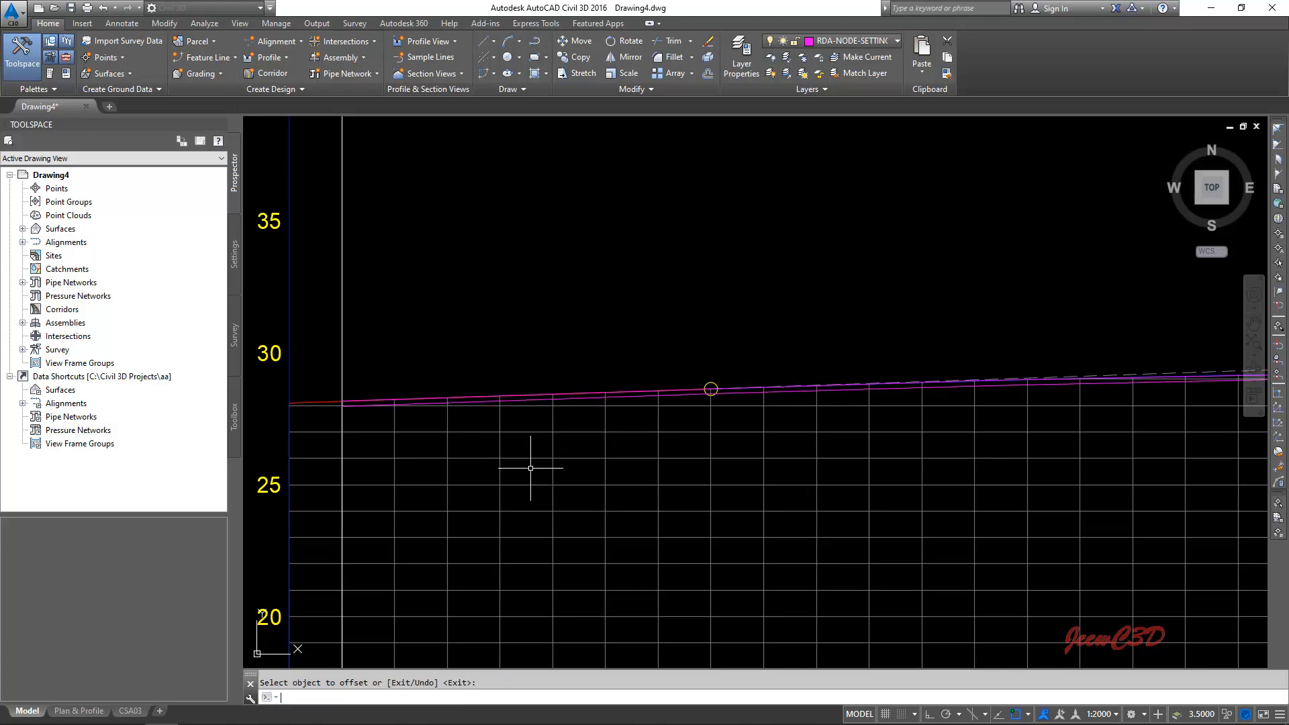
- Offset the first offset polyline, just below the finished profile, downward by a distance of 9.5
key(Return)
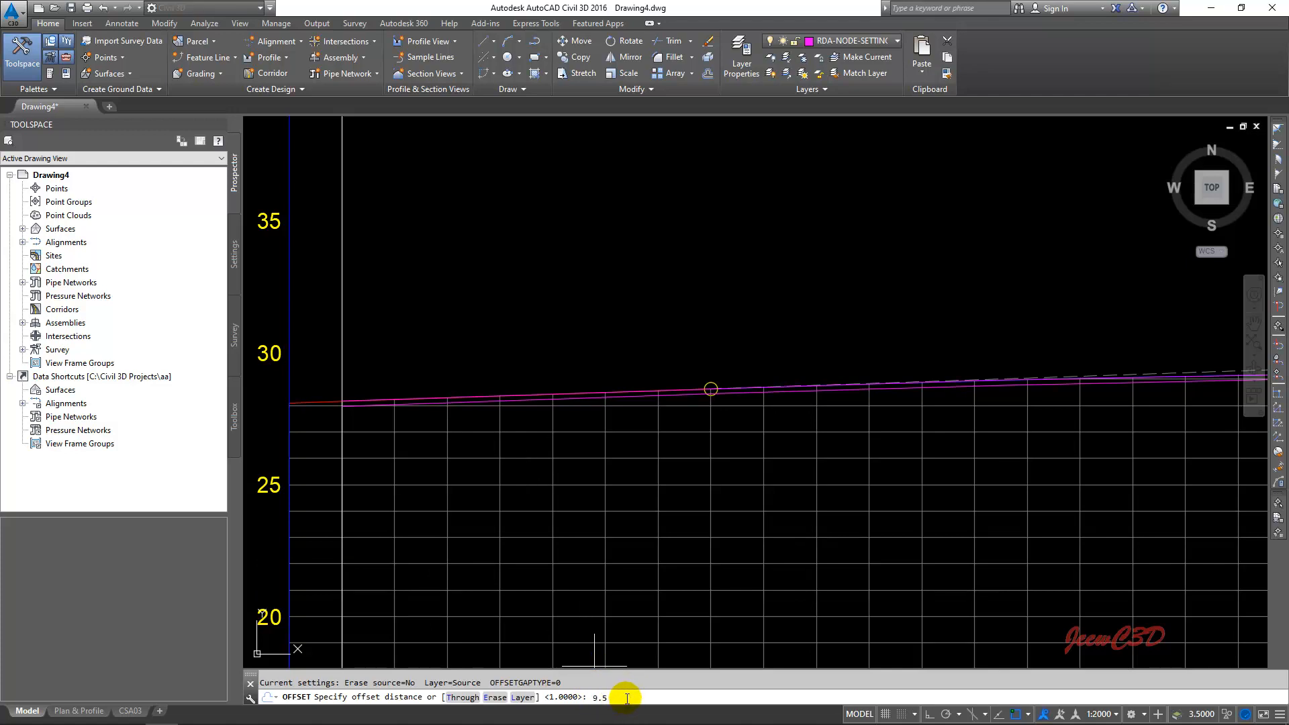
key(Return)
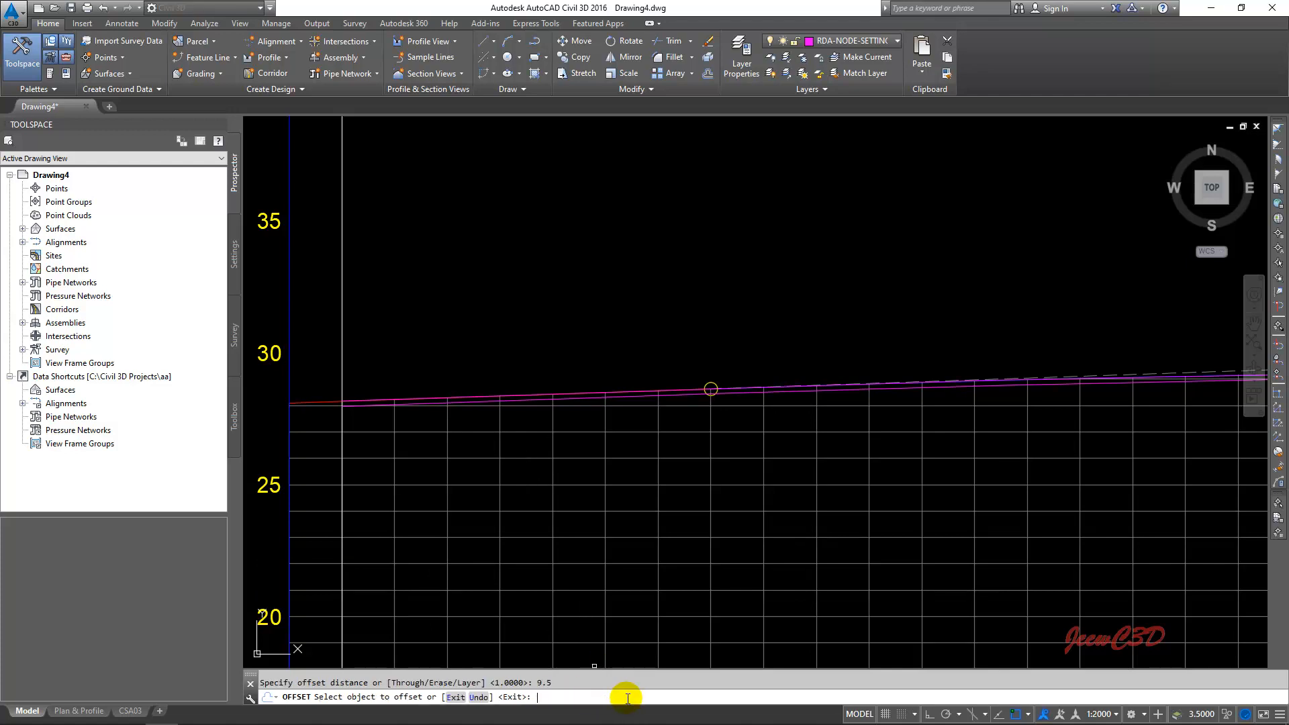
scroll(495, 418, up, 6)
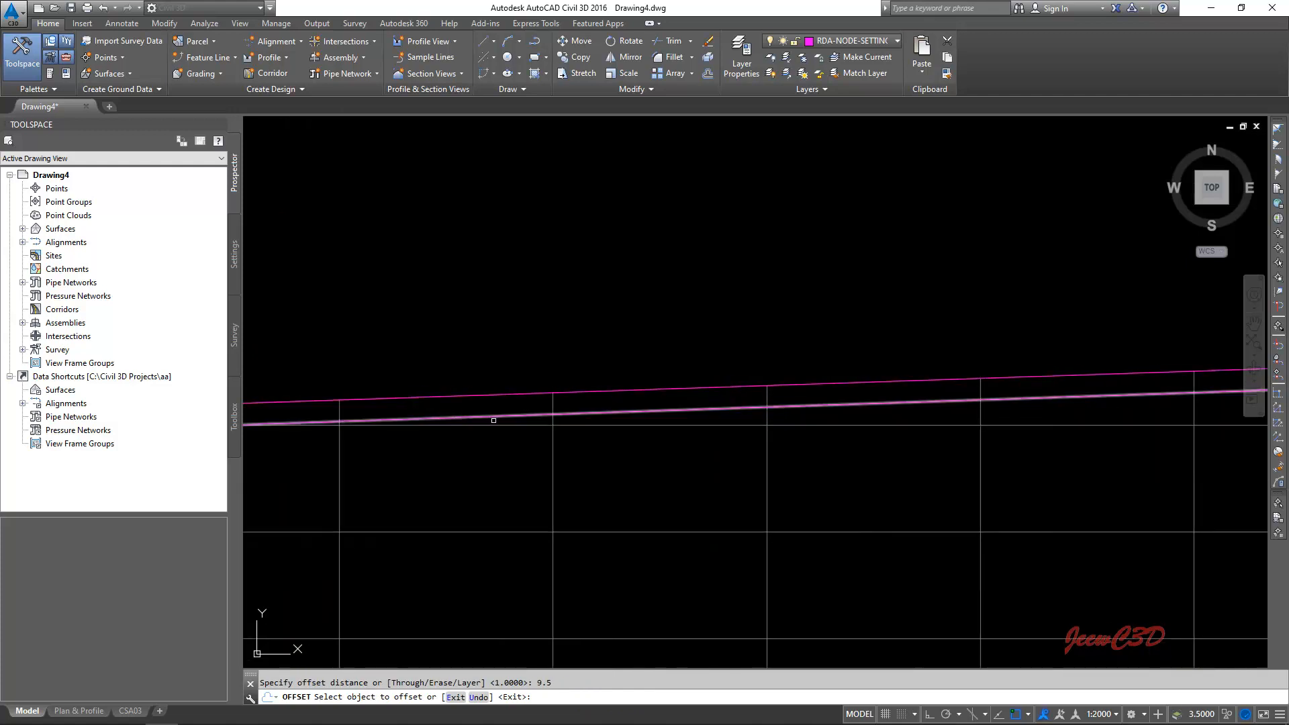
click(495, 418)
scroll(495, 418, down, 4)
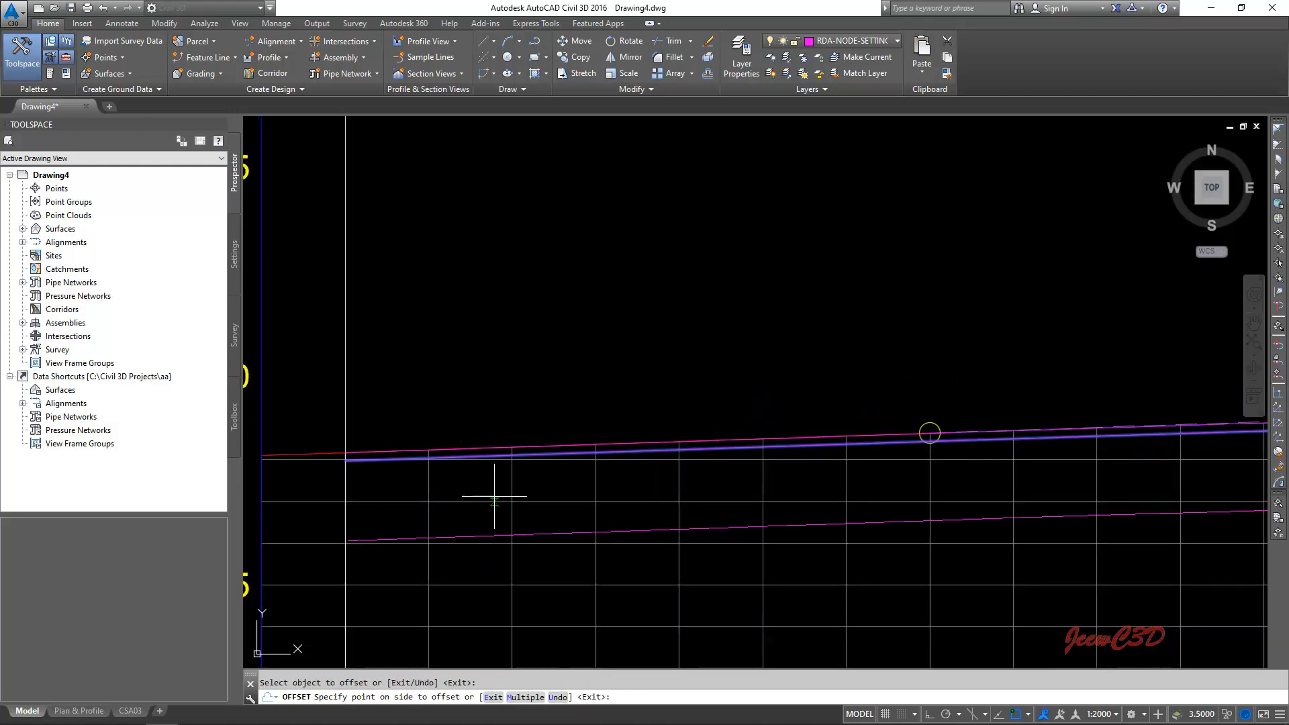
click(495, 497)
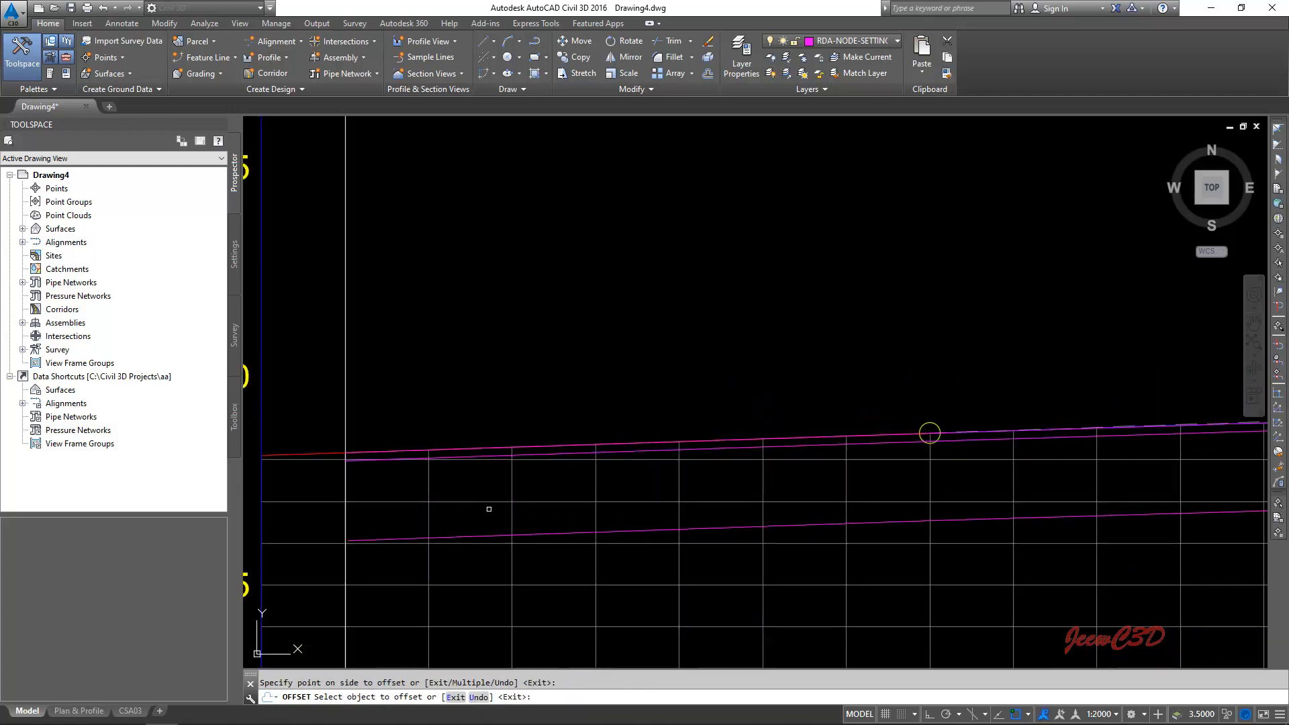
key(Return)
key(Escape)
- Extend the start of the lower offset polyline to the first vertical construction line
scroll(479, 444, up, 4)
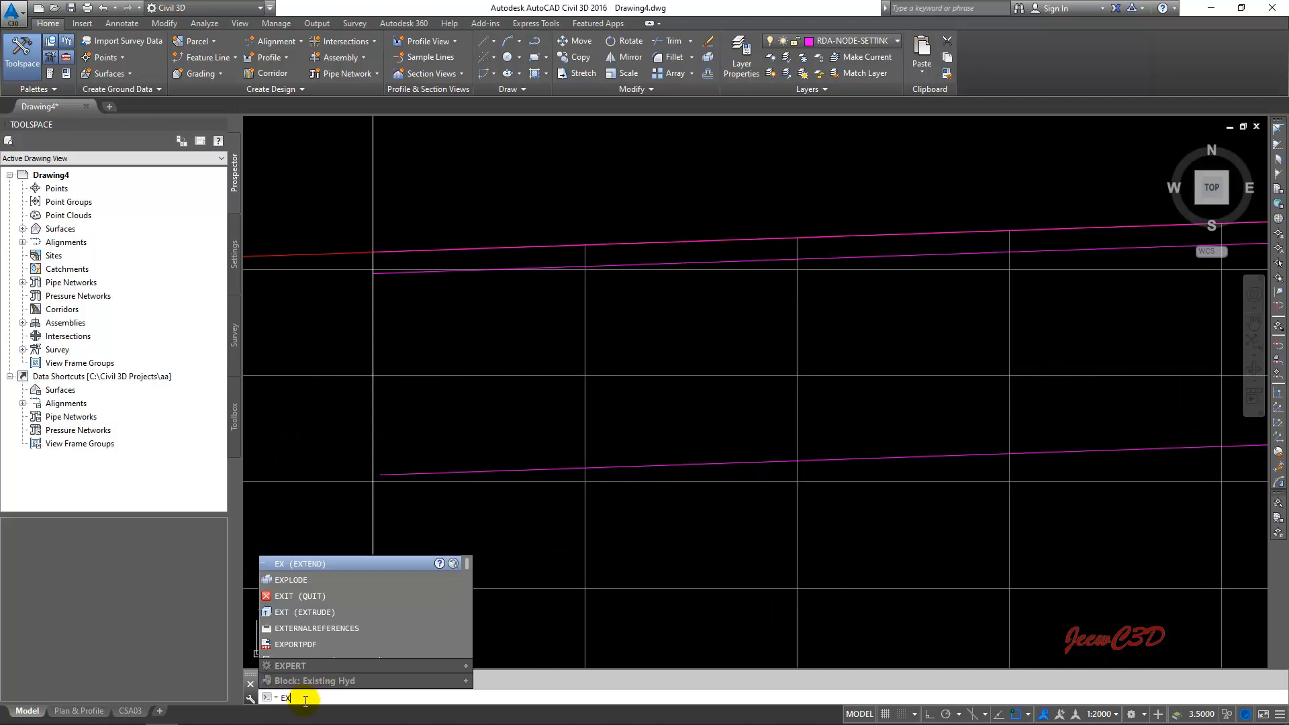
click(301, 564)
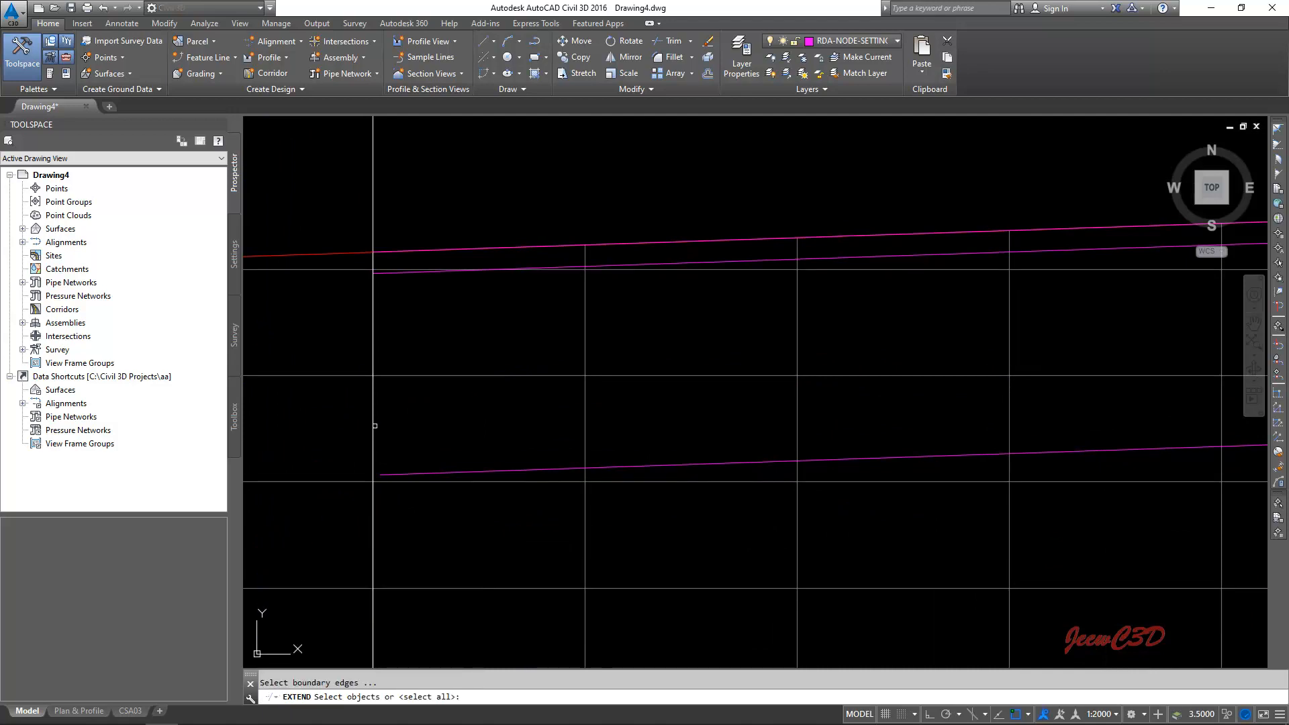
click(374, 427)
click(432, 475)
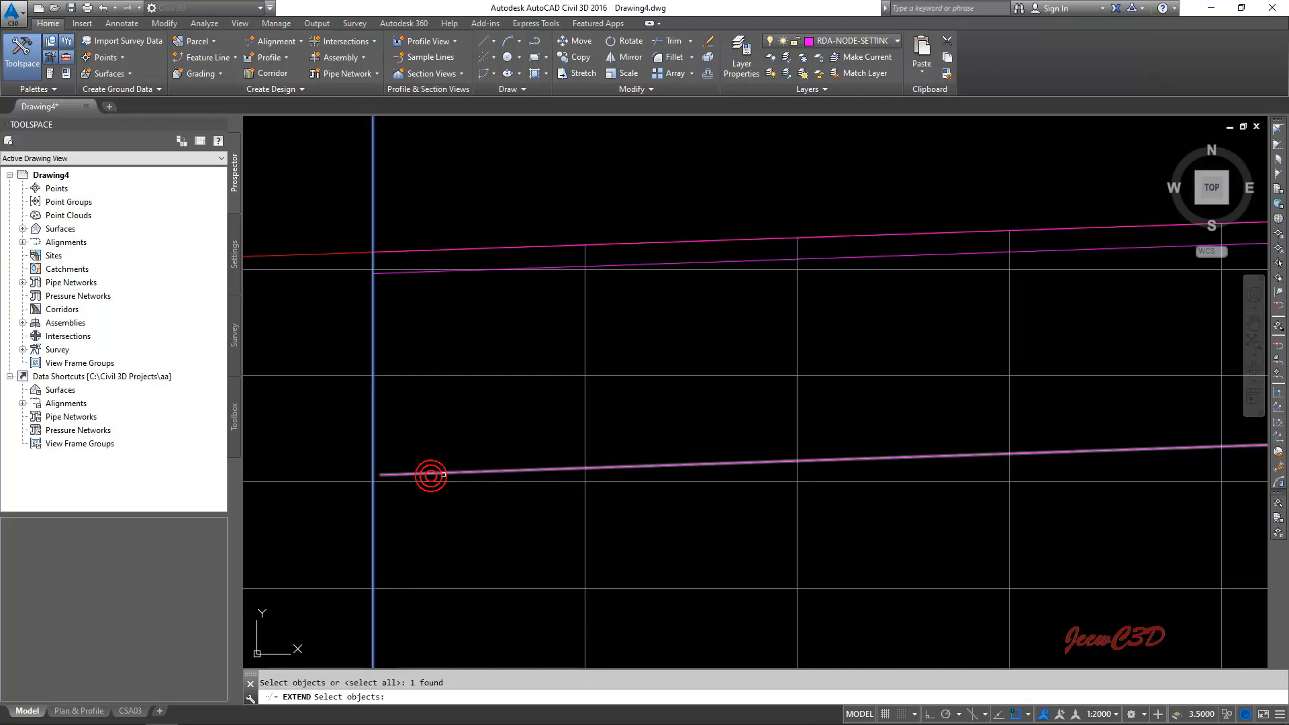
key(Return)
scroll(432, 473, down, 4)
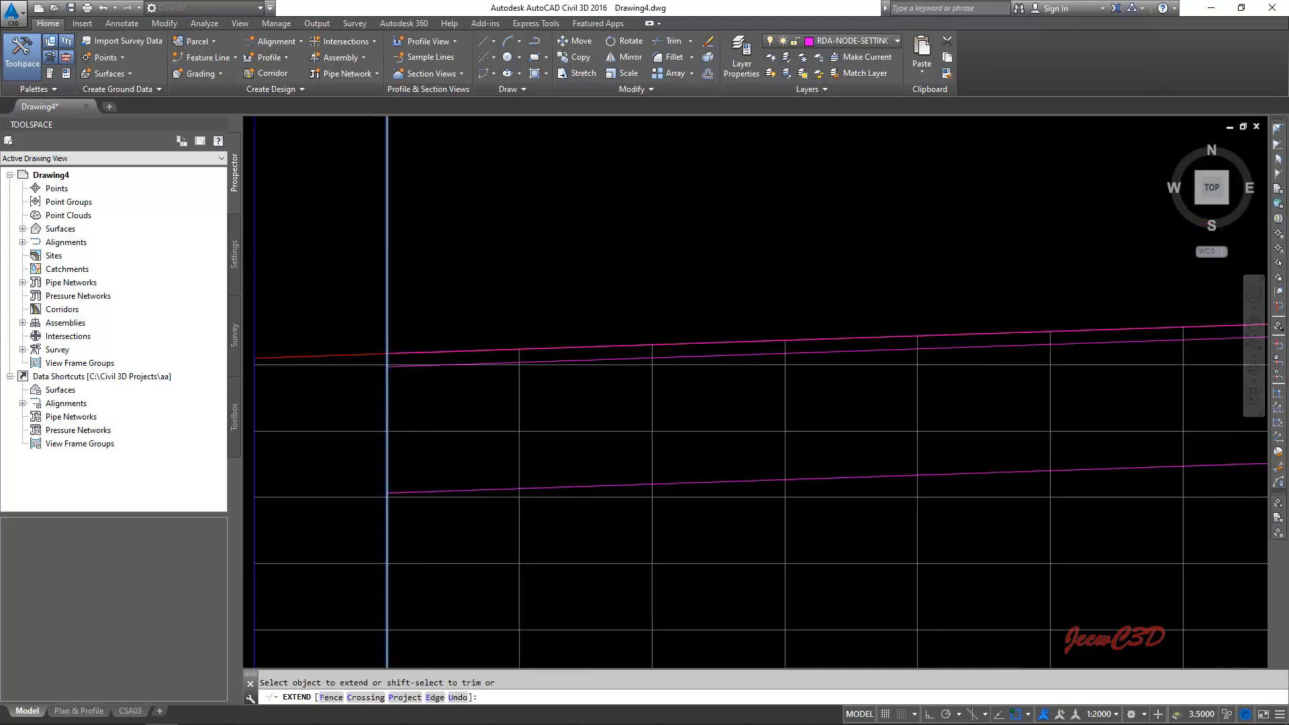
key(Escape)
- Extend the far end of the lower offset polyline to the vertical XLine at Ch22+580
scroll(1088, 547, up, 7)
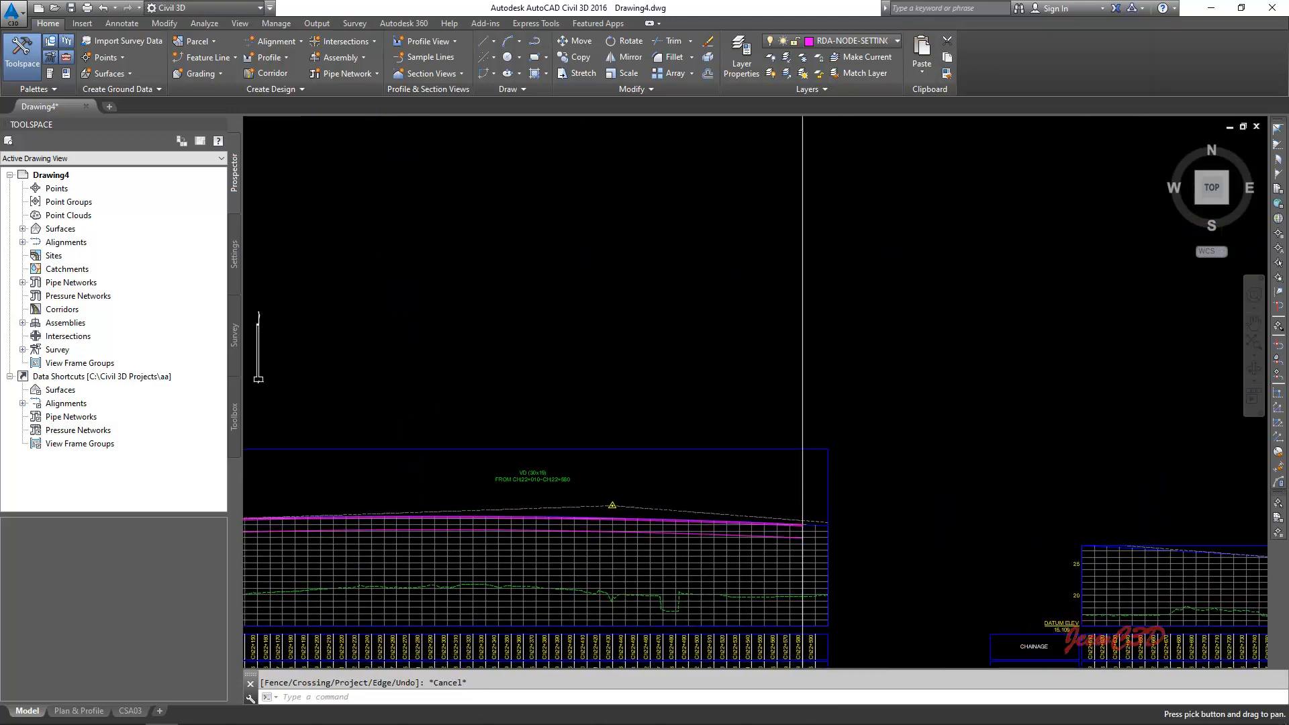
scroll(764, 538, up, 8)
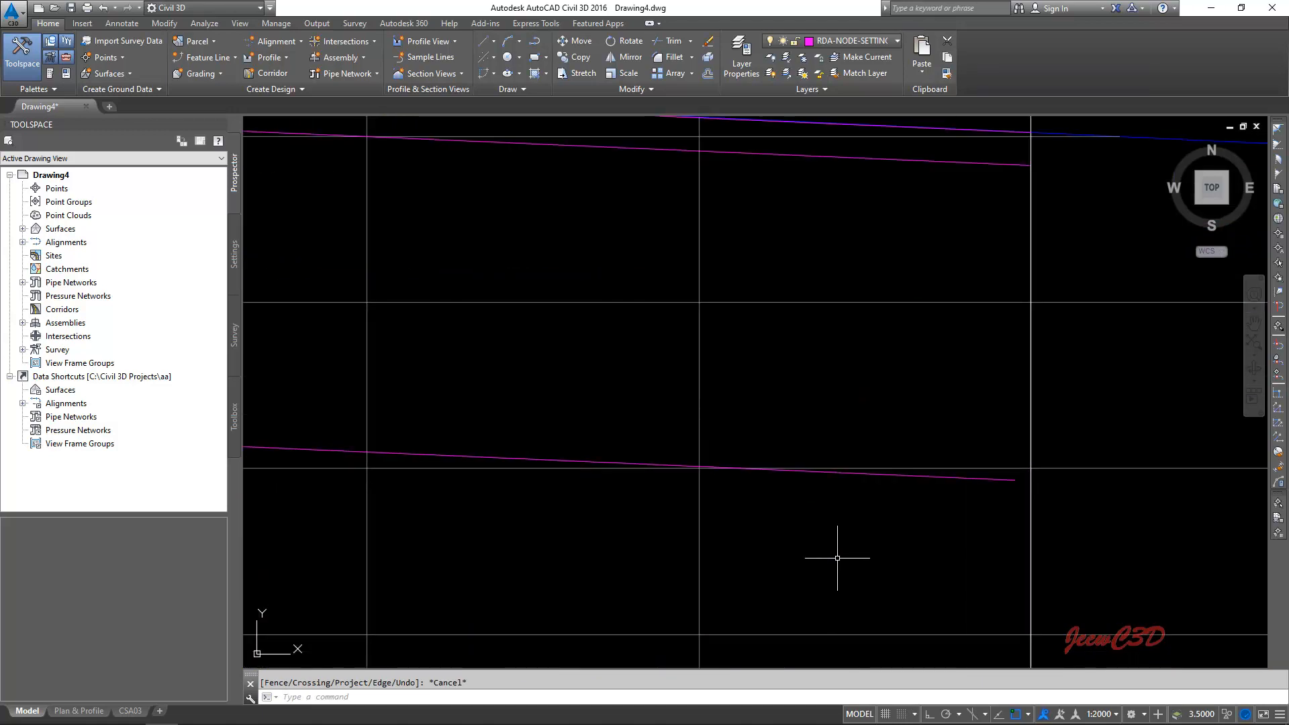
text(ex)
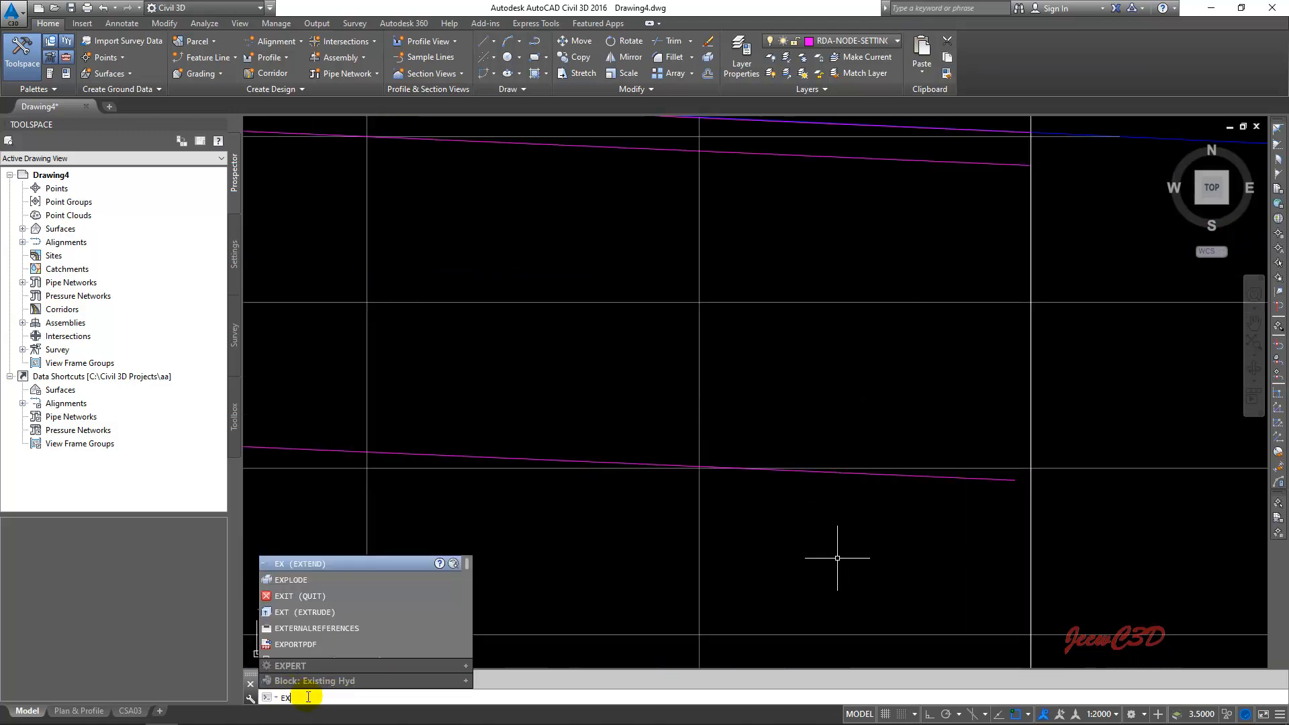
key(Return)
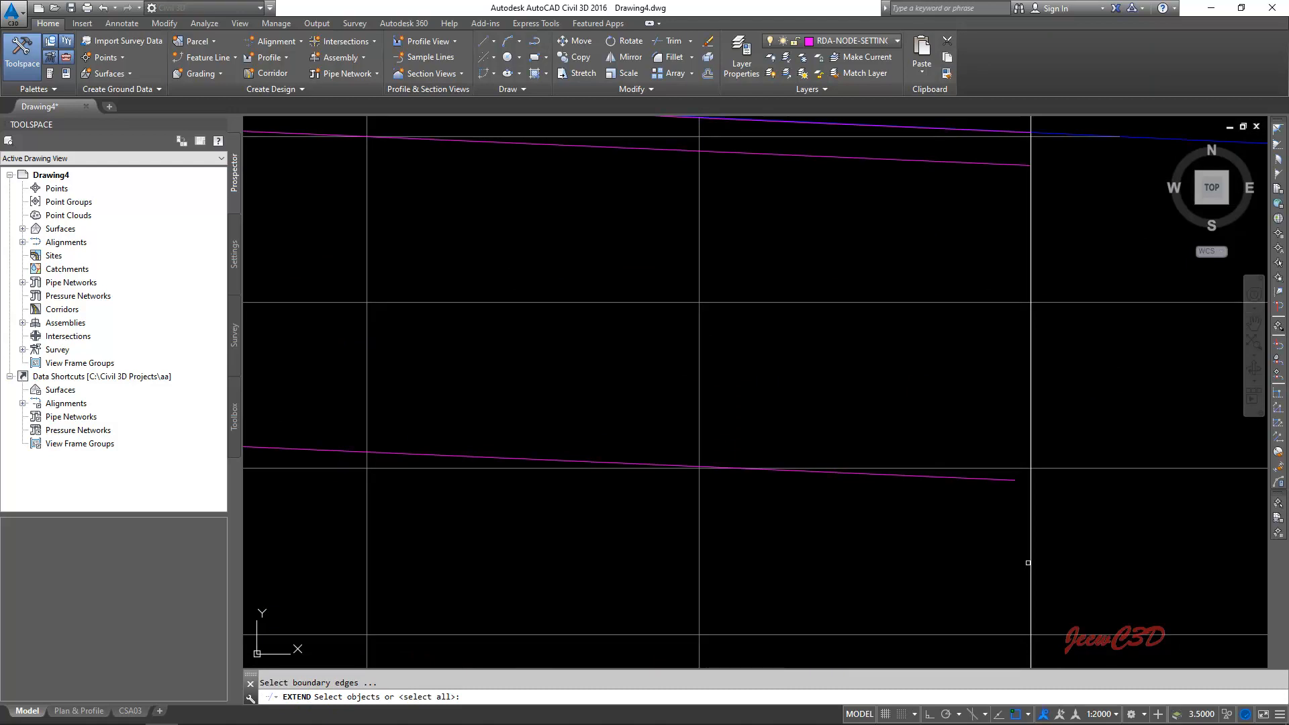
click(1030, 568)
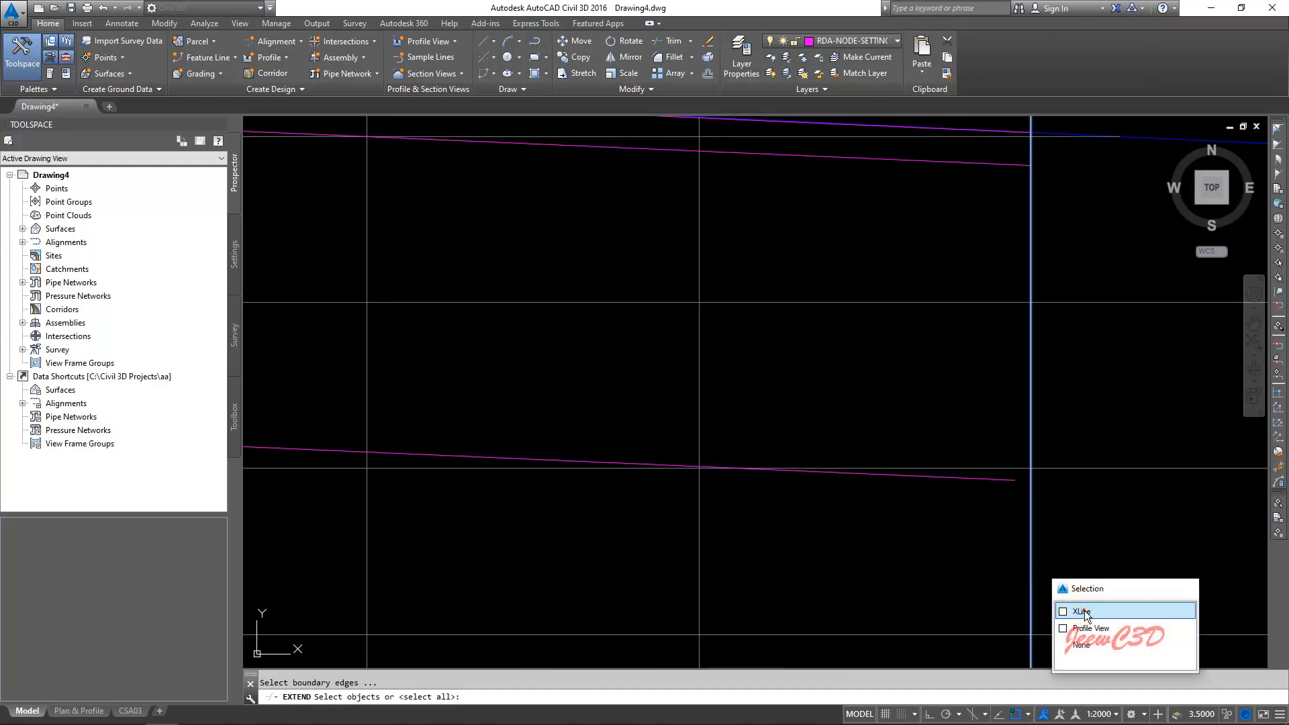
click(1085, 613)
key(Return)
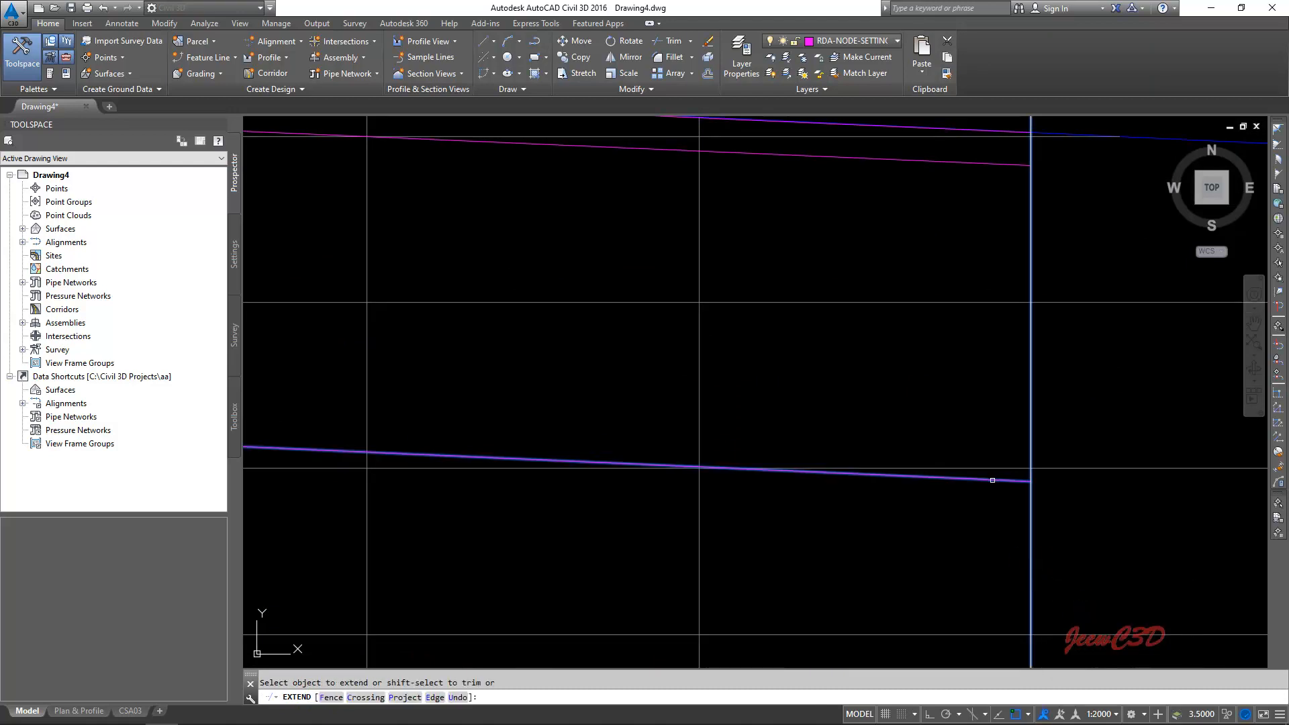
click(992, 480)
key(Escape)
- Draw a vertical polyline joining the start points of the upper and lower offset polylines at the first vertical line
scroll(956, 510, down, 3)
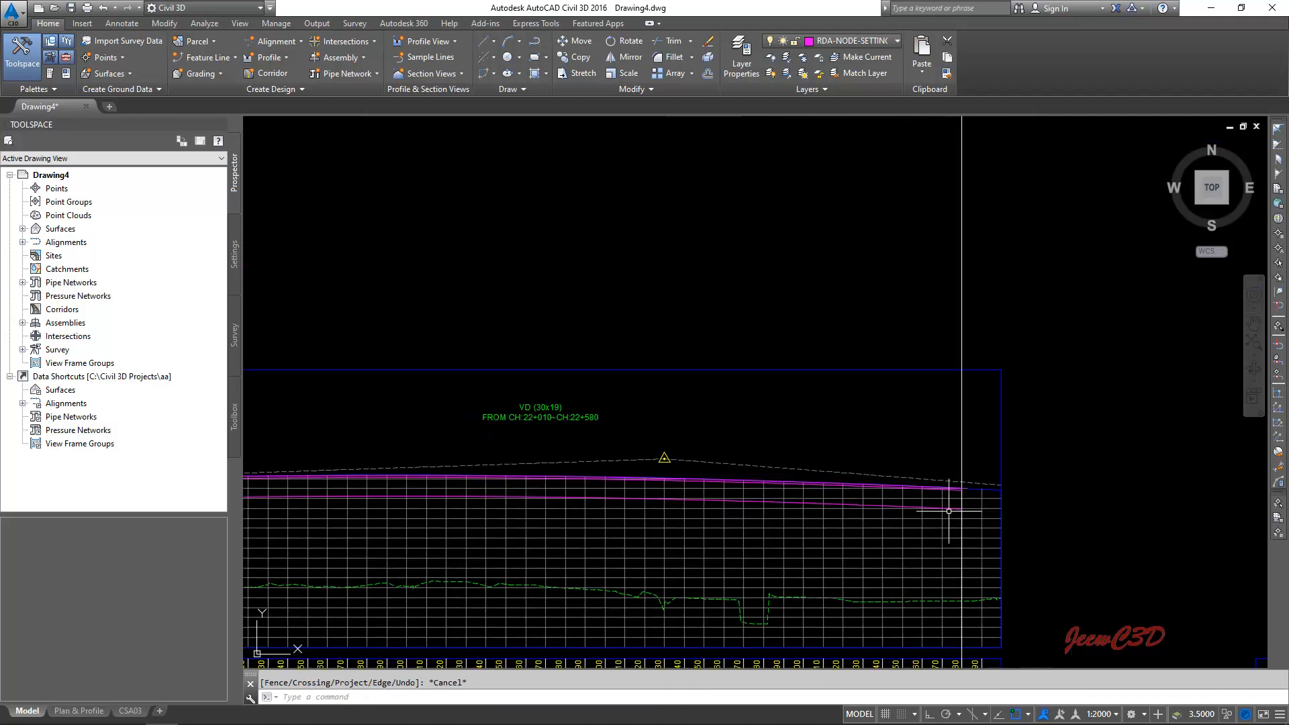
scroll(949, 511, down, 3)
scroll(714, 494, up, 6)
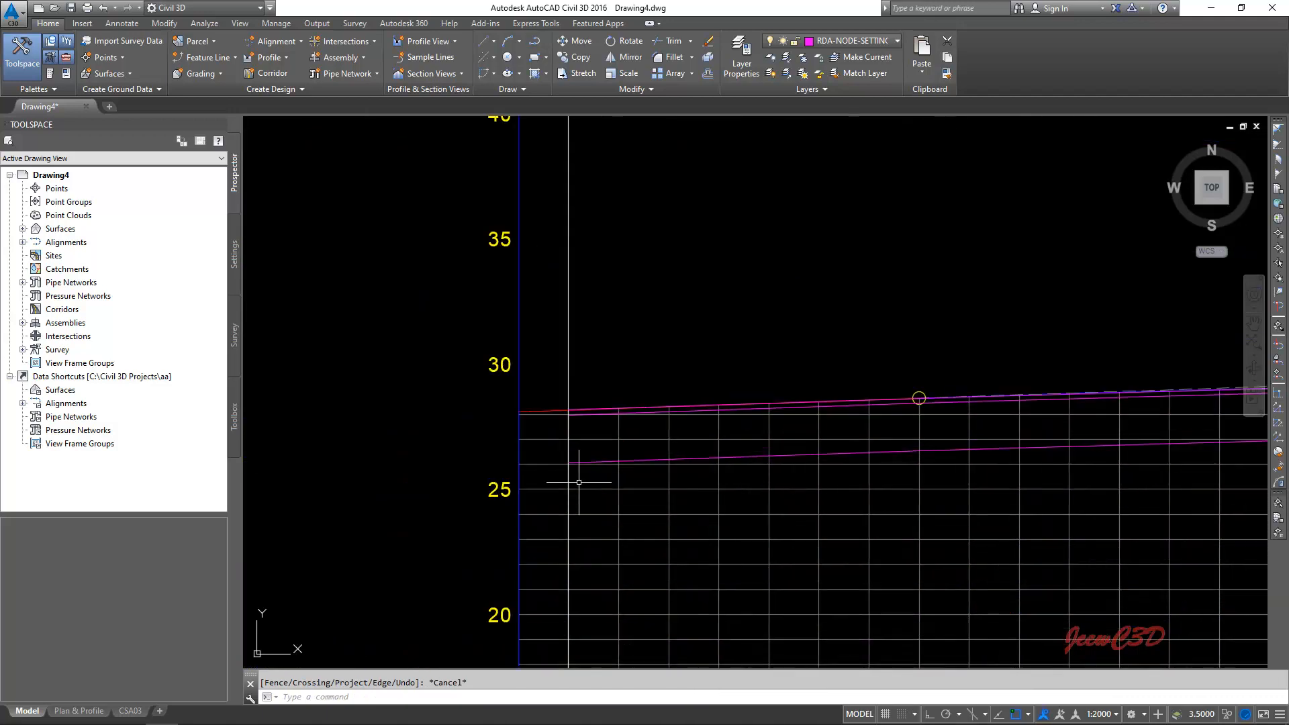
scroll(579, 482, up, 8)
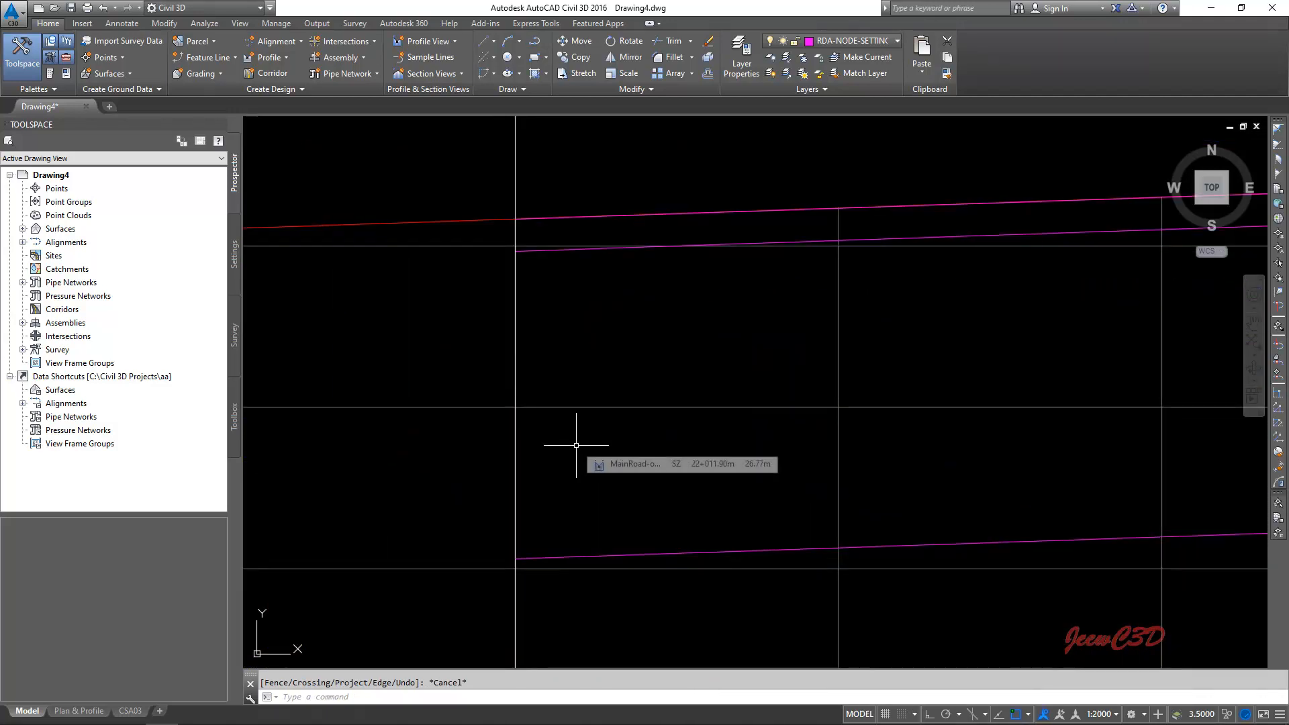
text(p)
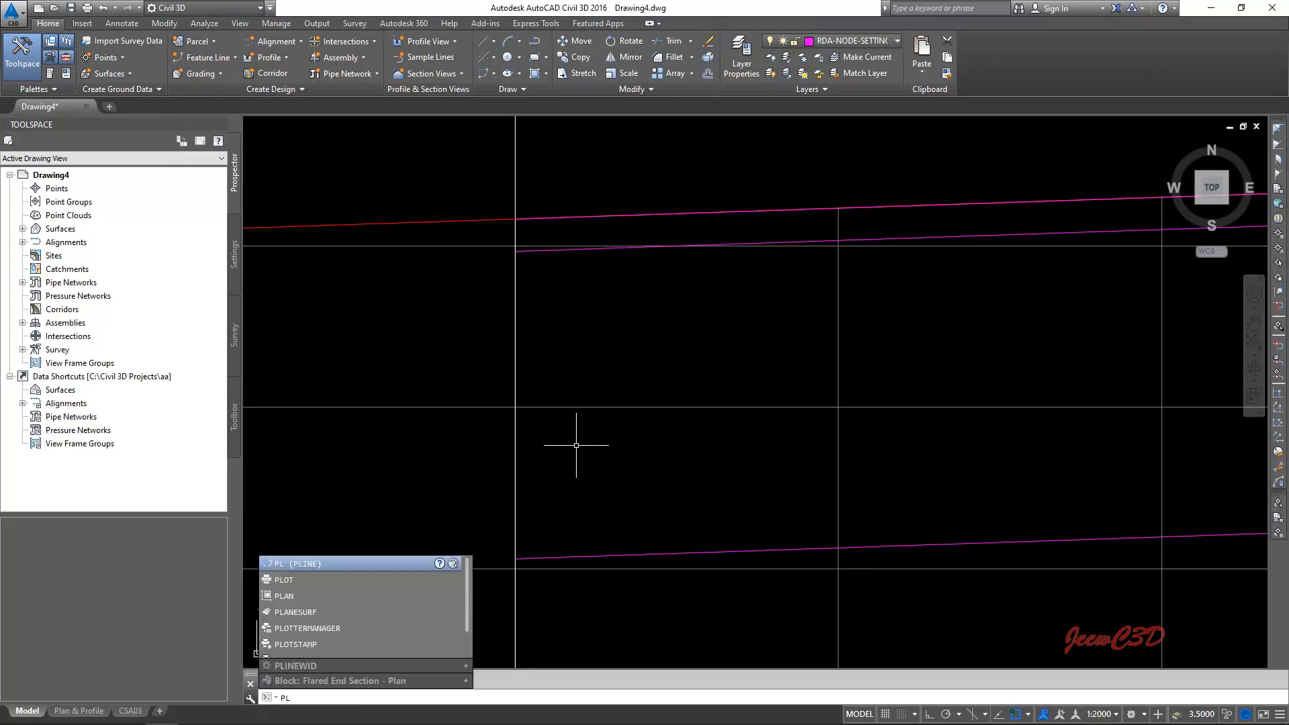
click(309, 562)
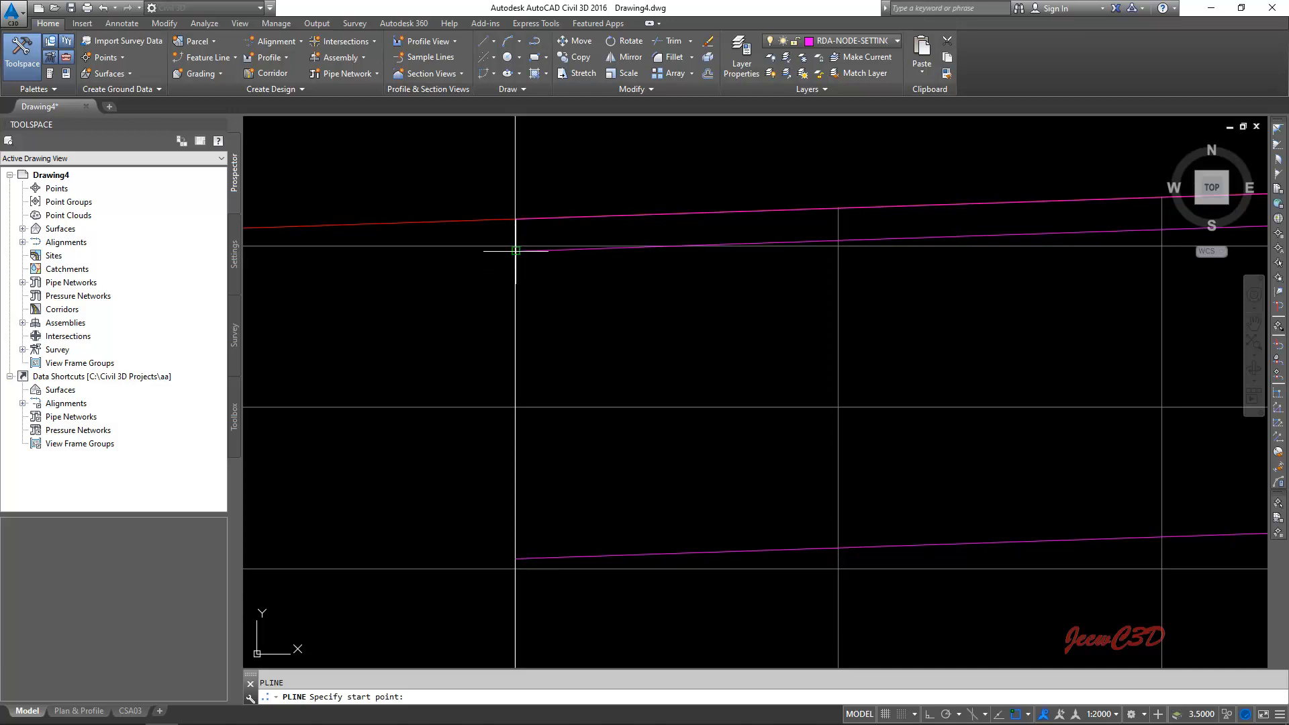
click(516, 251)
scroll(517, 535, up, 4)
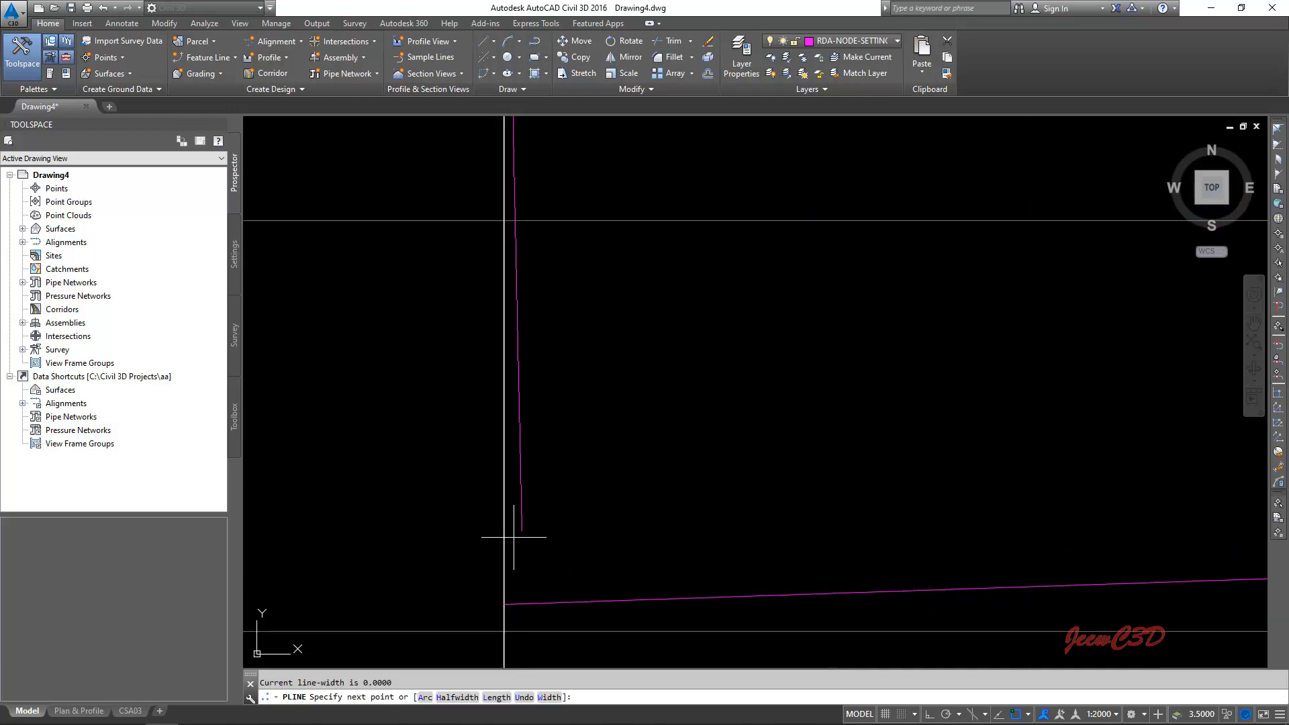
click(503, 604)
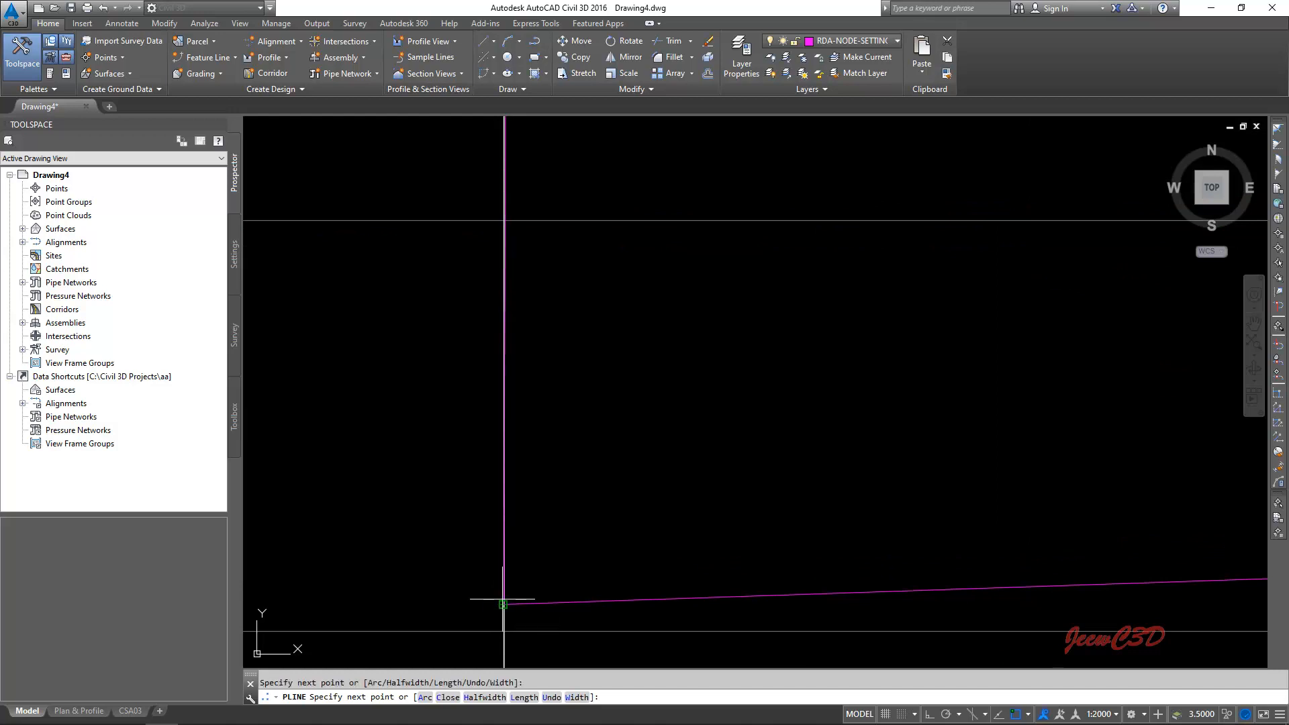
key(Return)
- Create a path array of the short vertical polyline, using the upper offset polyline as the path curve
scroll(594, 564, down, 2)
mouse_move(605, 542)
middle_down()
mouse_move(548, 541)
mouse_move(558, 530)
mouse_move(507, 504)
middle_up()
click(320, 697)
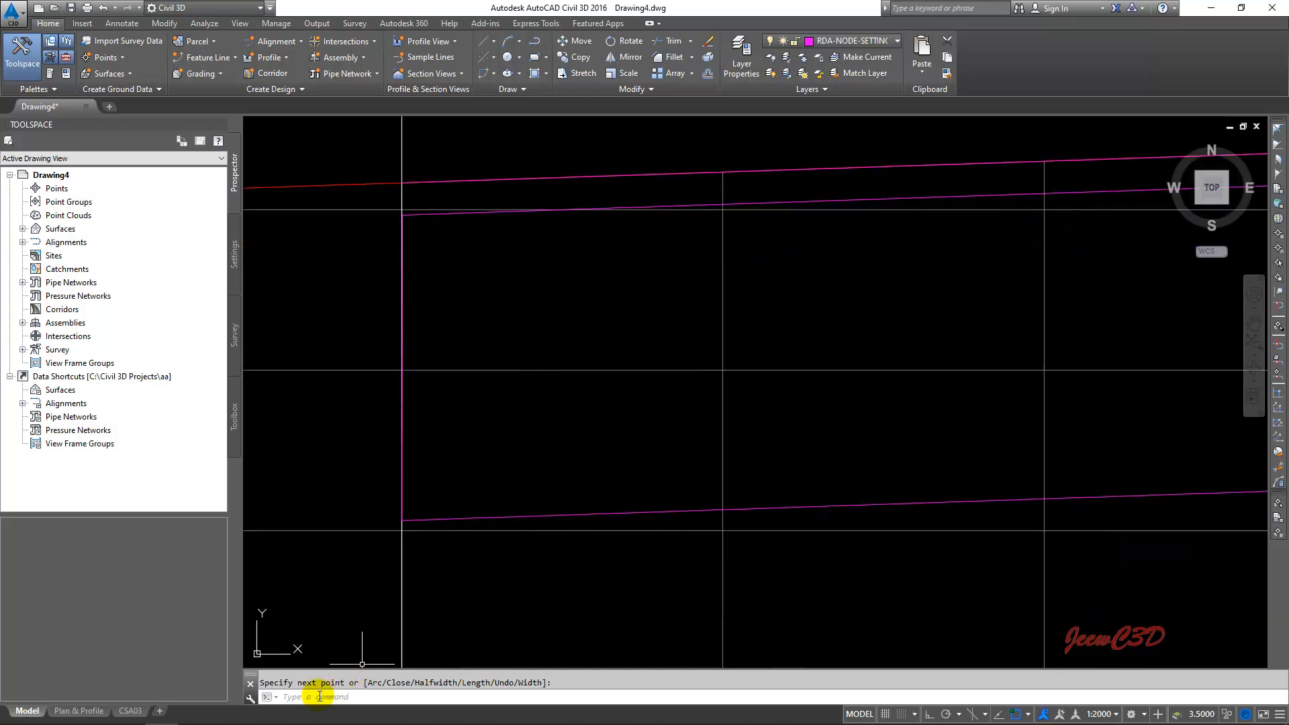
click(315, 698)
text(arr)
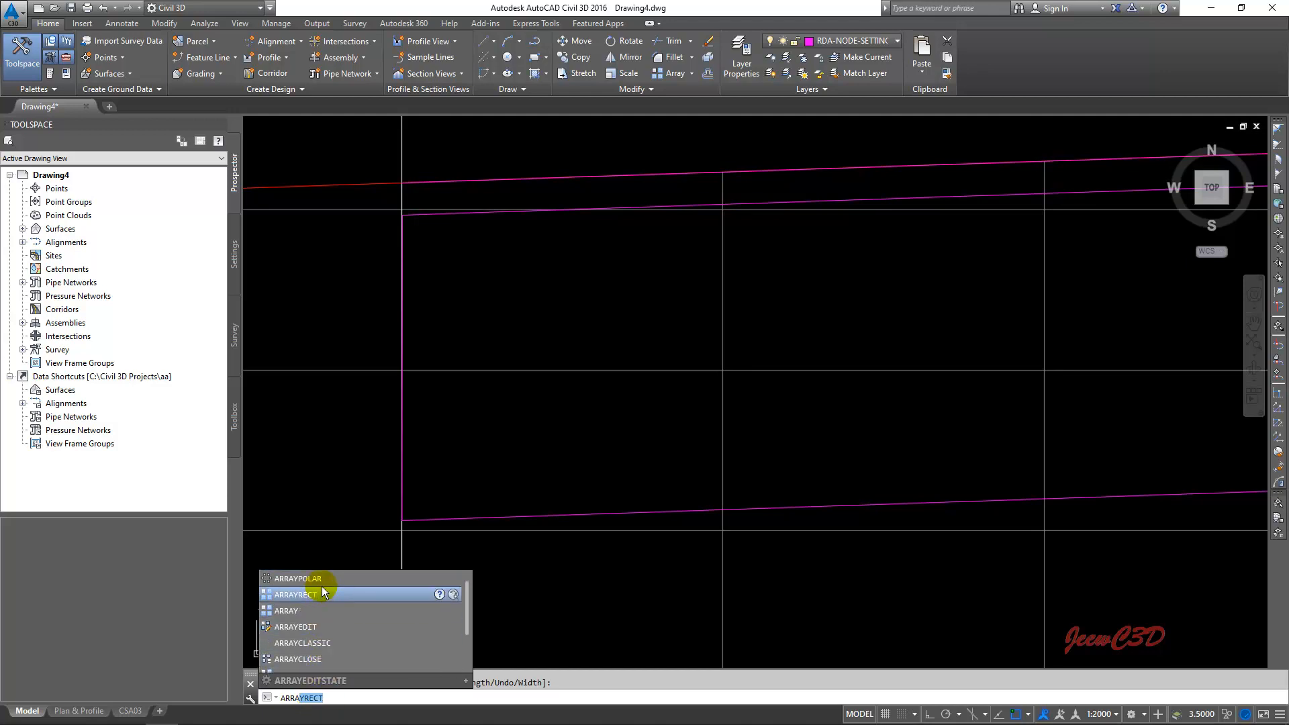
text(a)
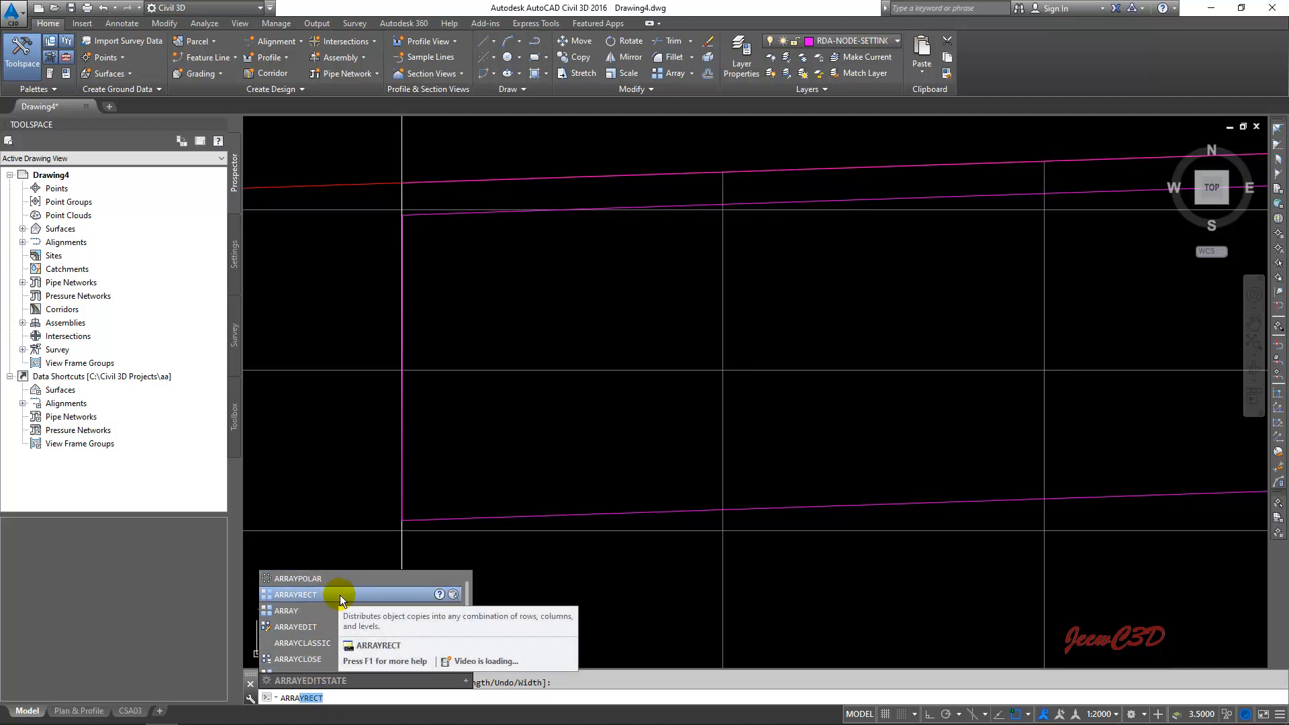
text(a)
key(BackSpace)
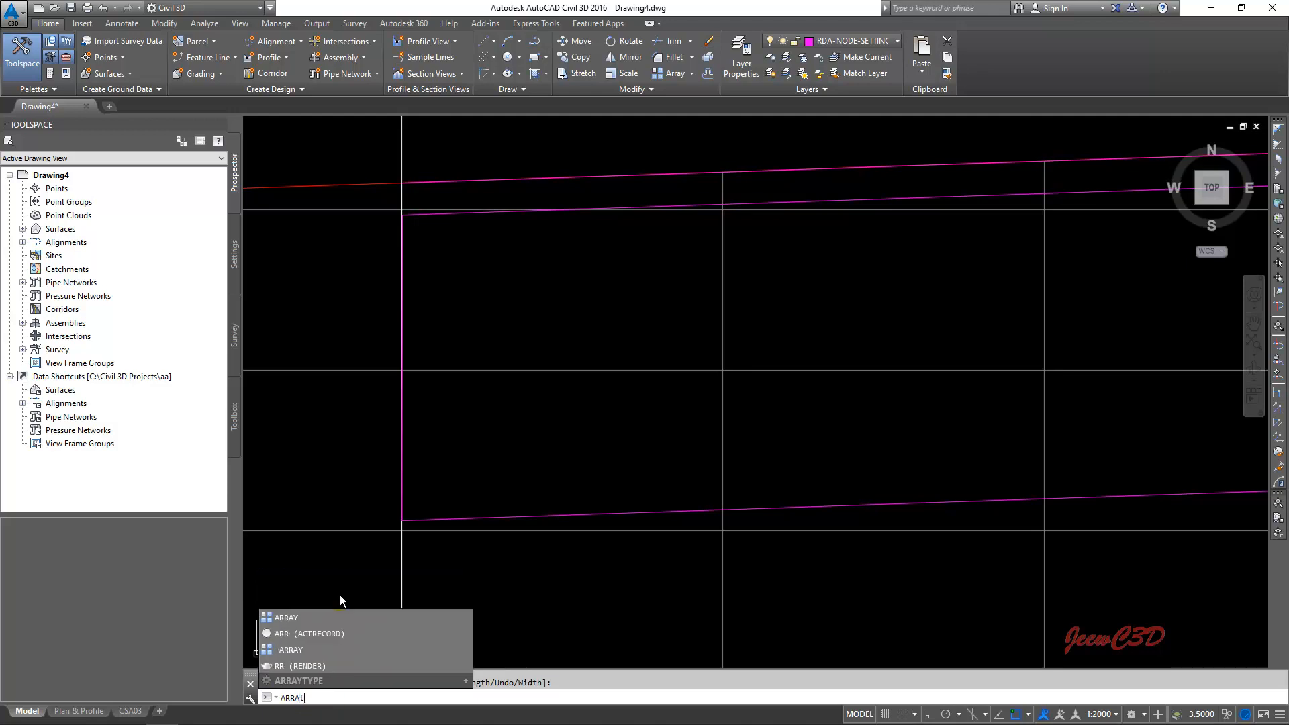
text(YPATH)
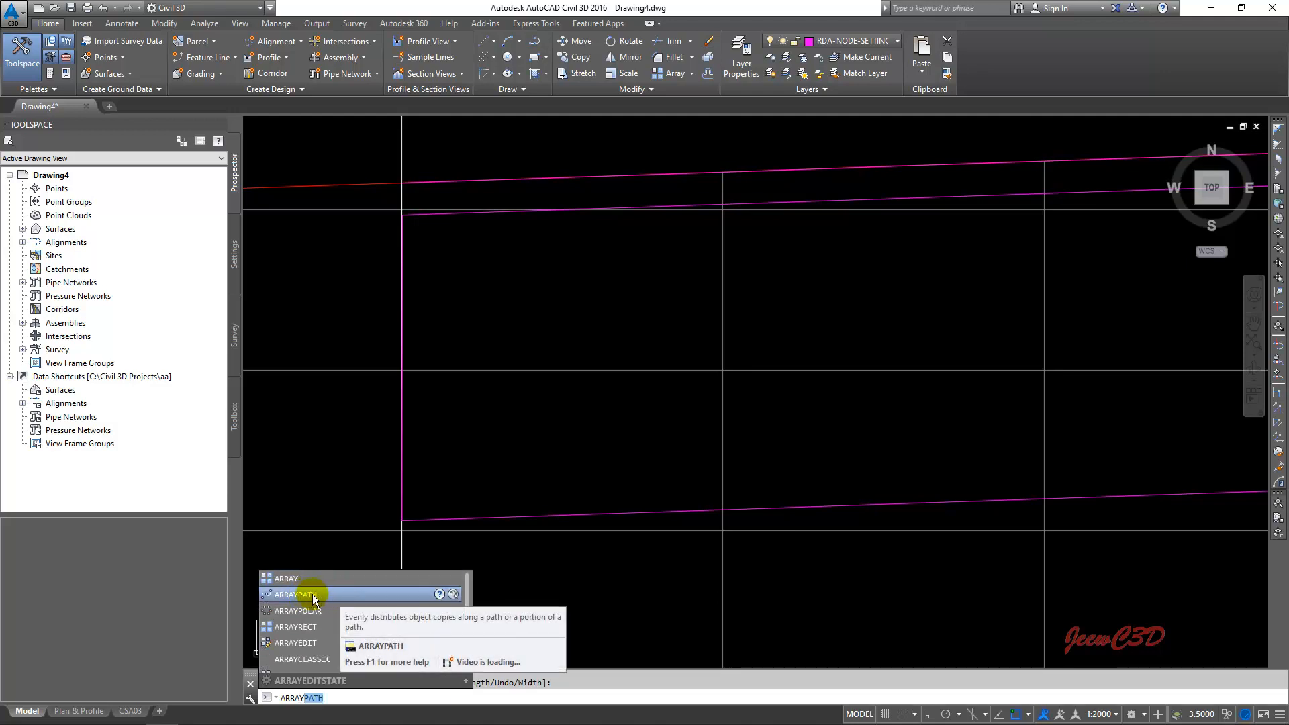
click(314, 595)
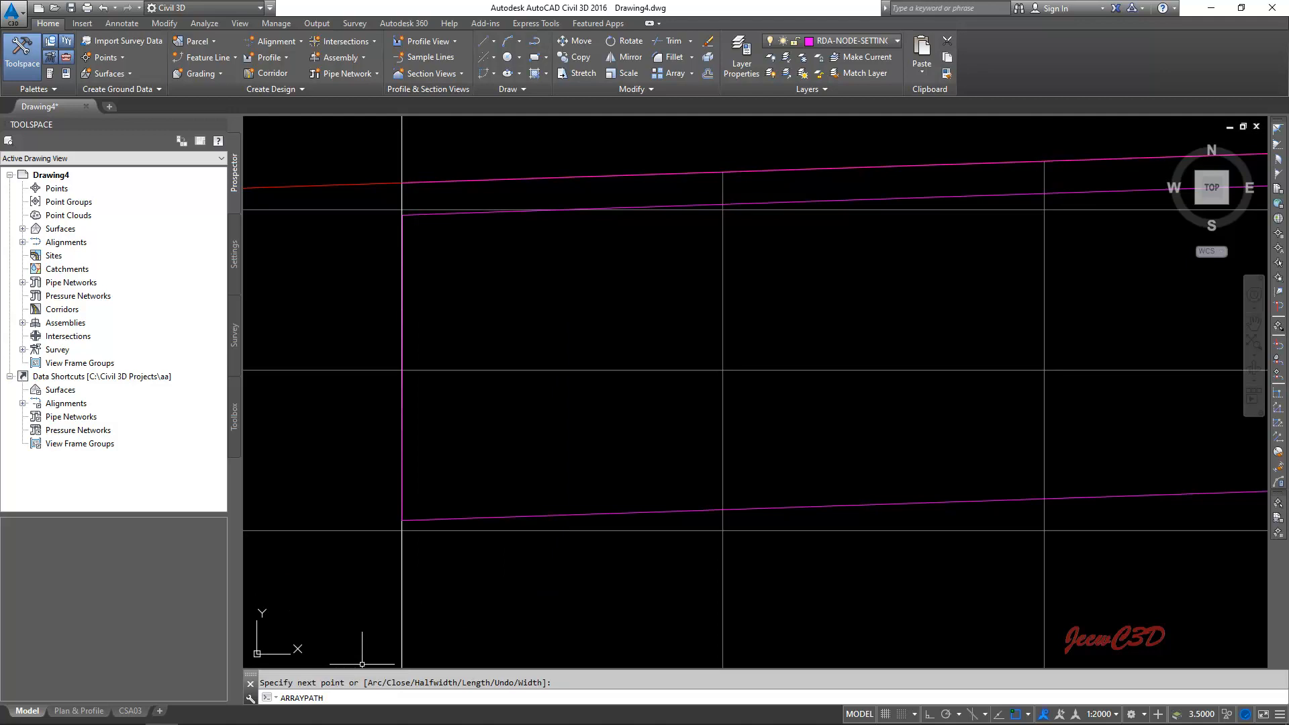
key(Return)
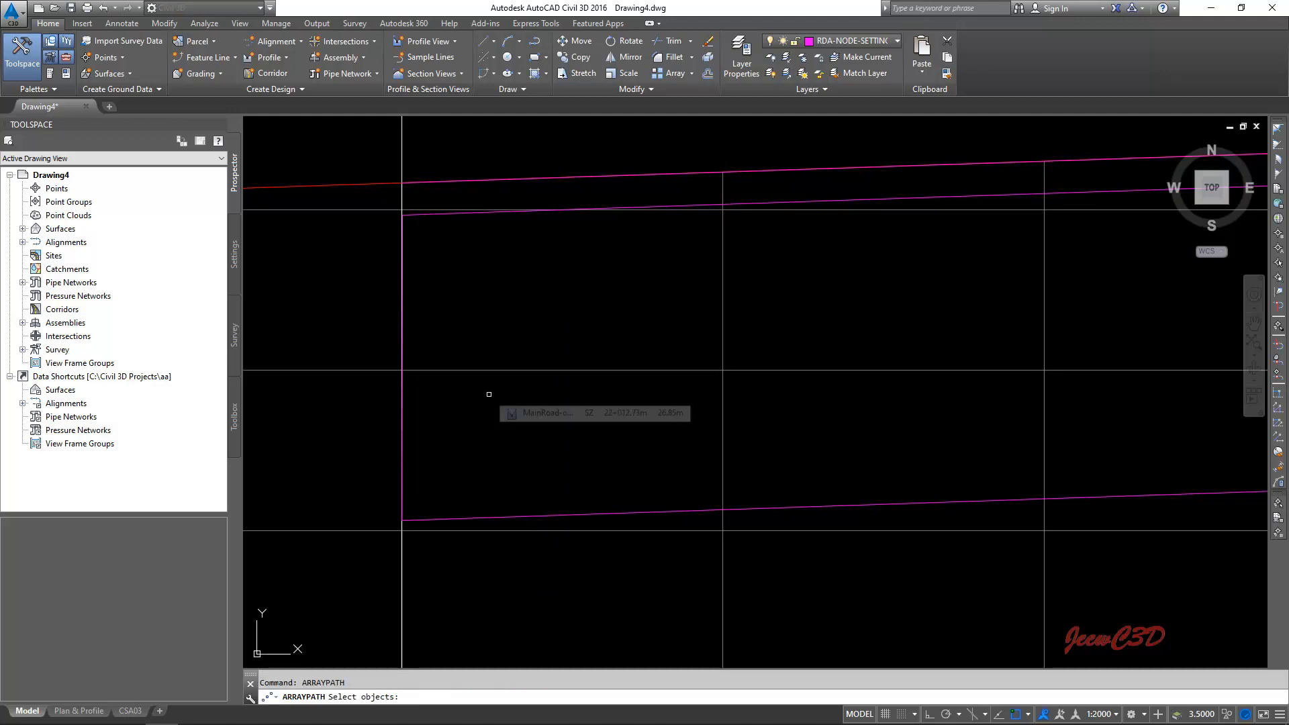
click(403, 419)
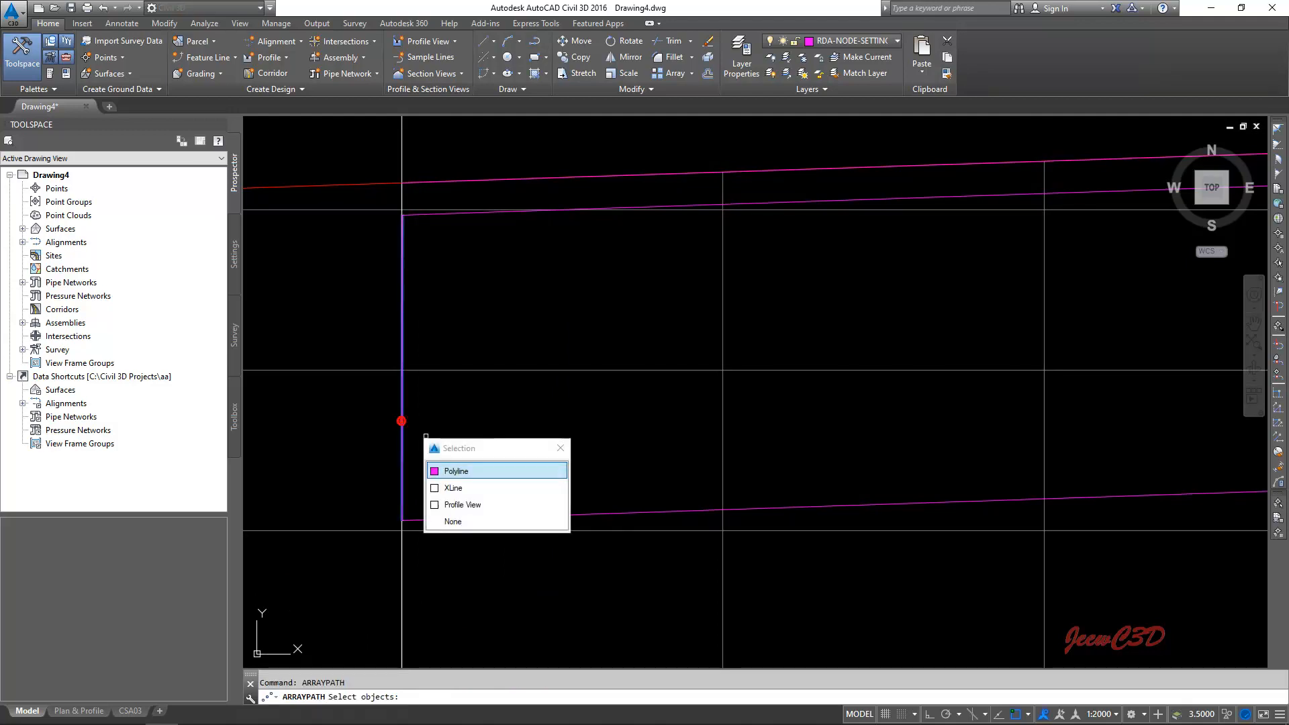
click(475, 472)
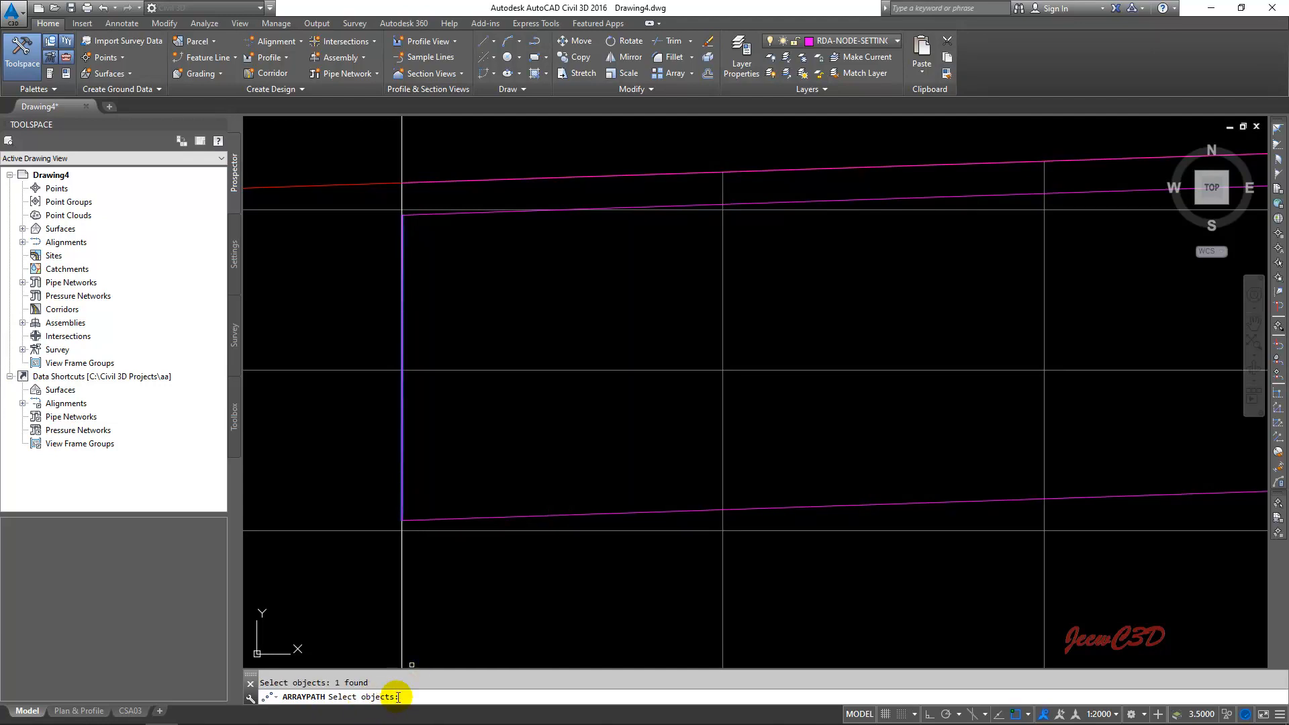
key(Return)
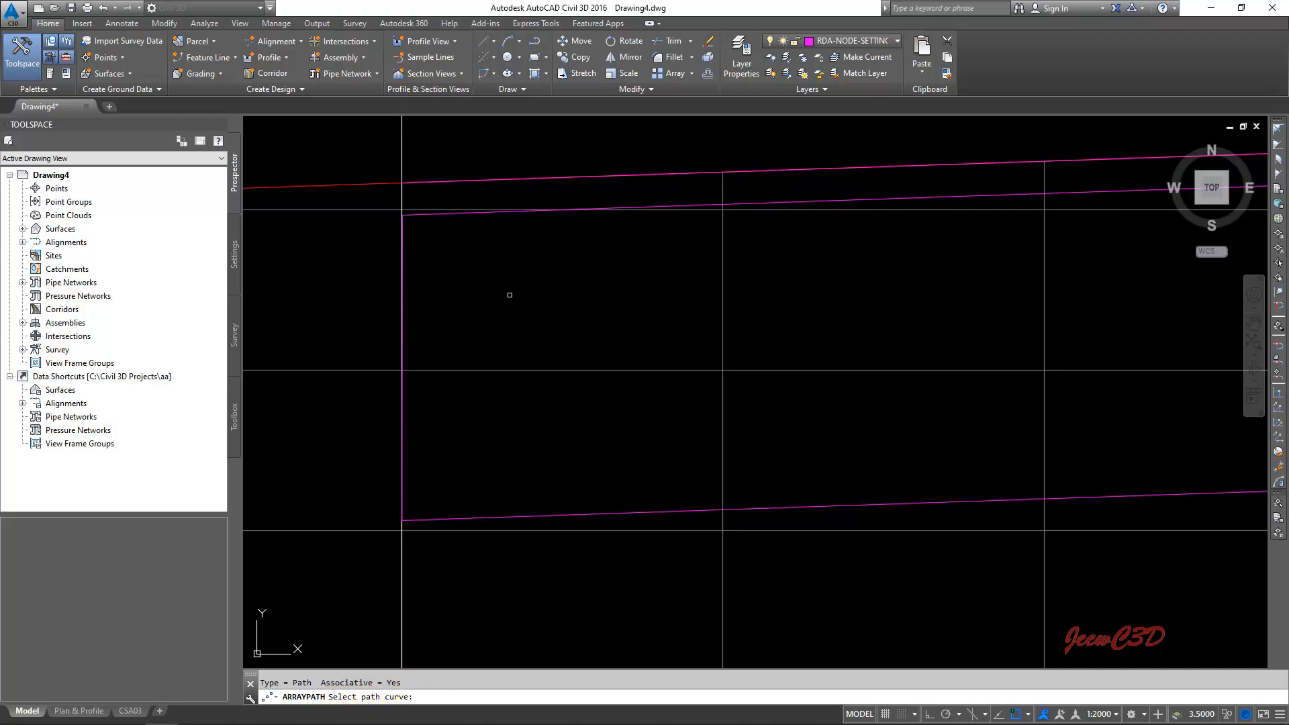
scroll(446, 236, up, 3)
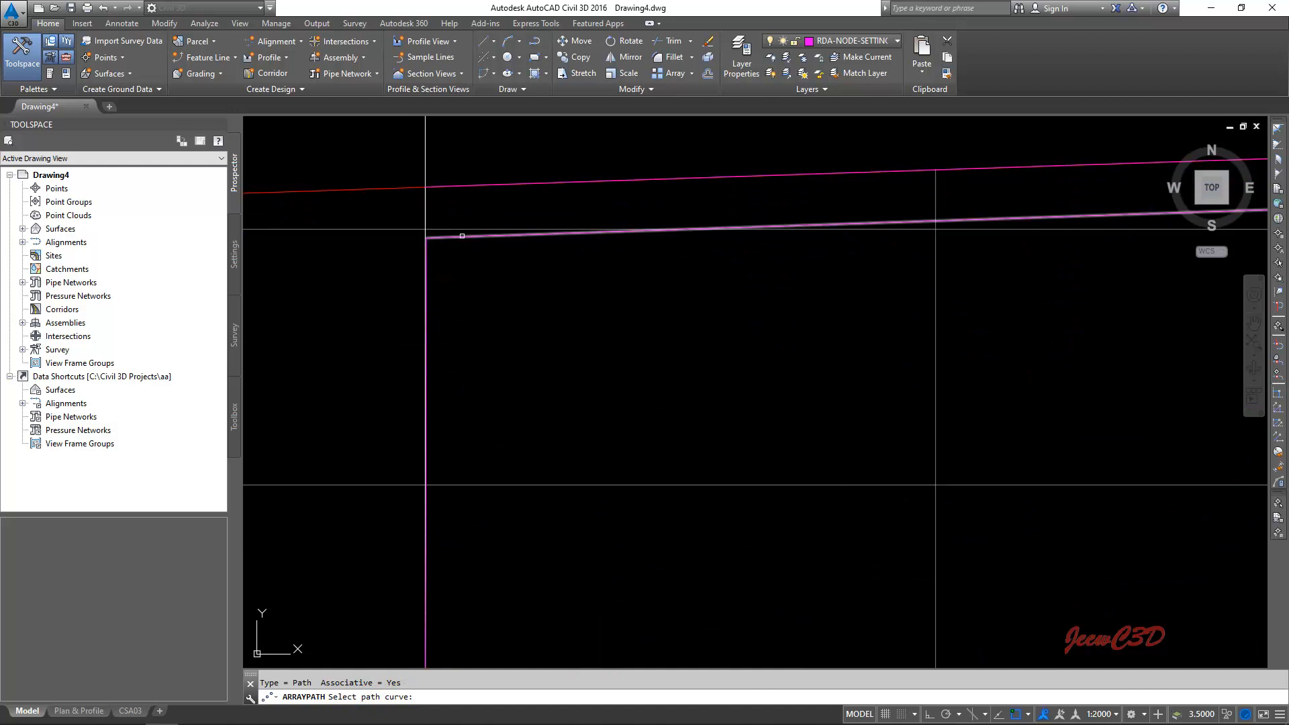
click(465, 236)
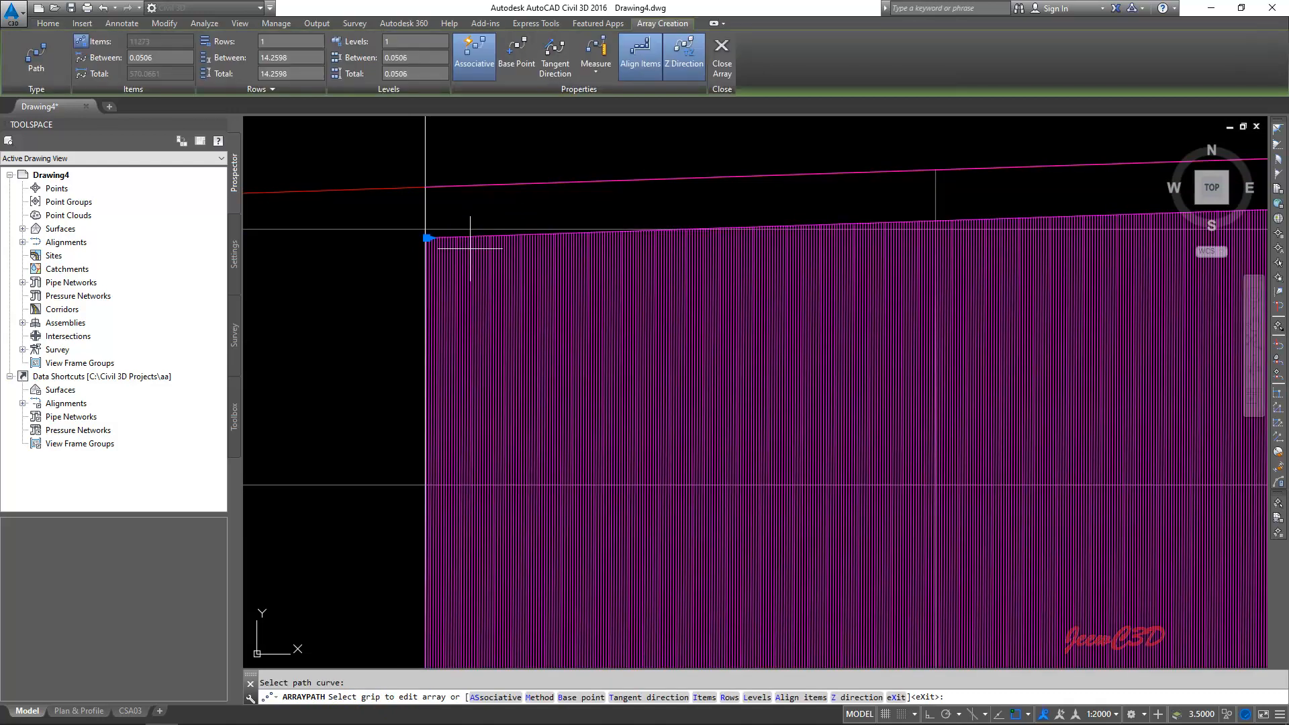
- Set the spacing between the items of the path array to 30
click(141, 59)
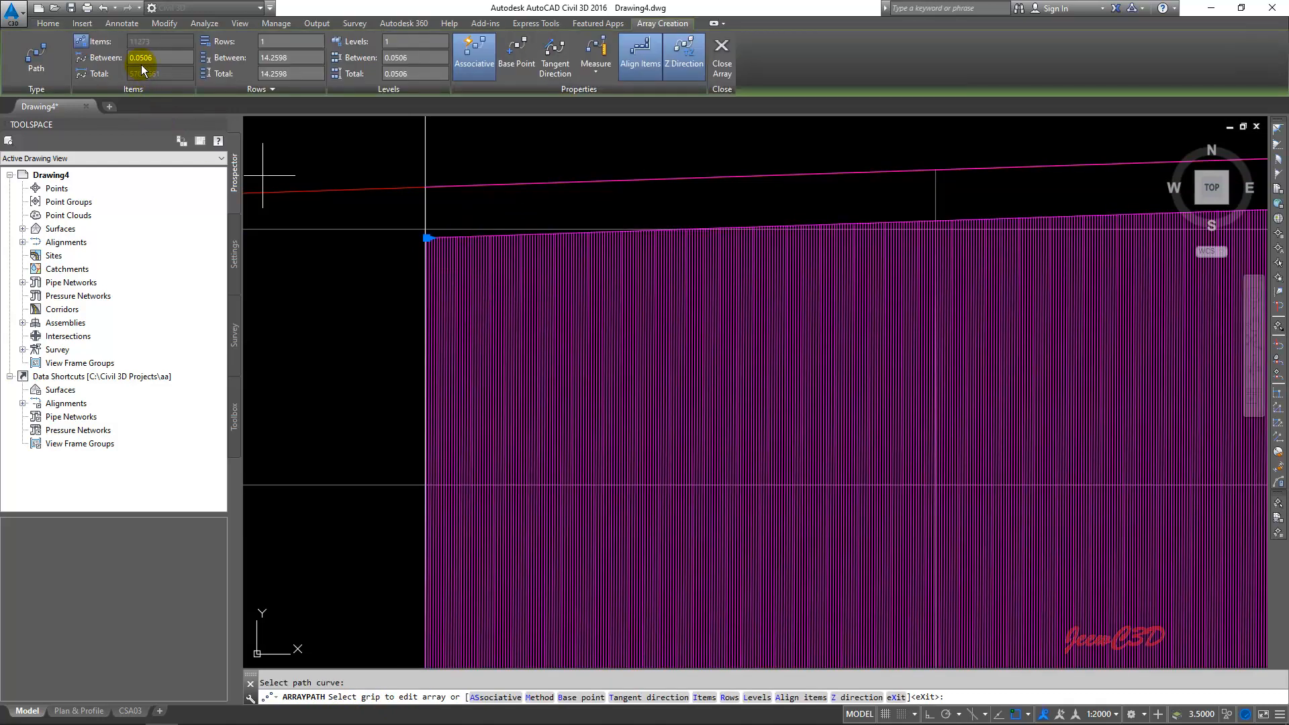
drag(152, 58, 135, 58)
key(Return)
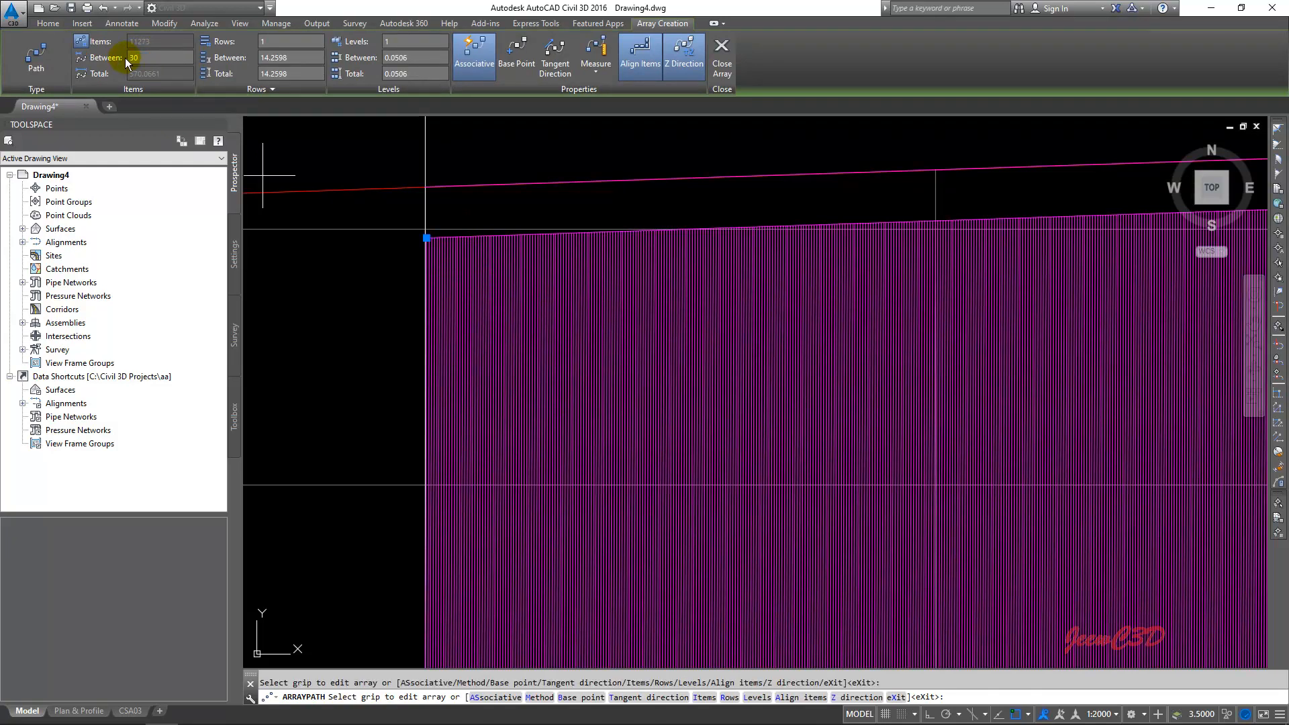
scroll(538, 322, down, 4)
scroll(538, 322, down, 1)
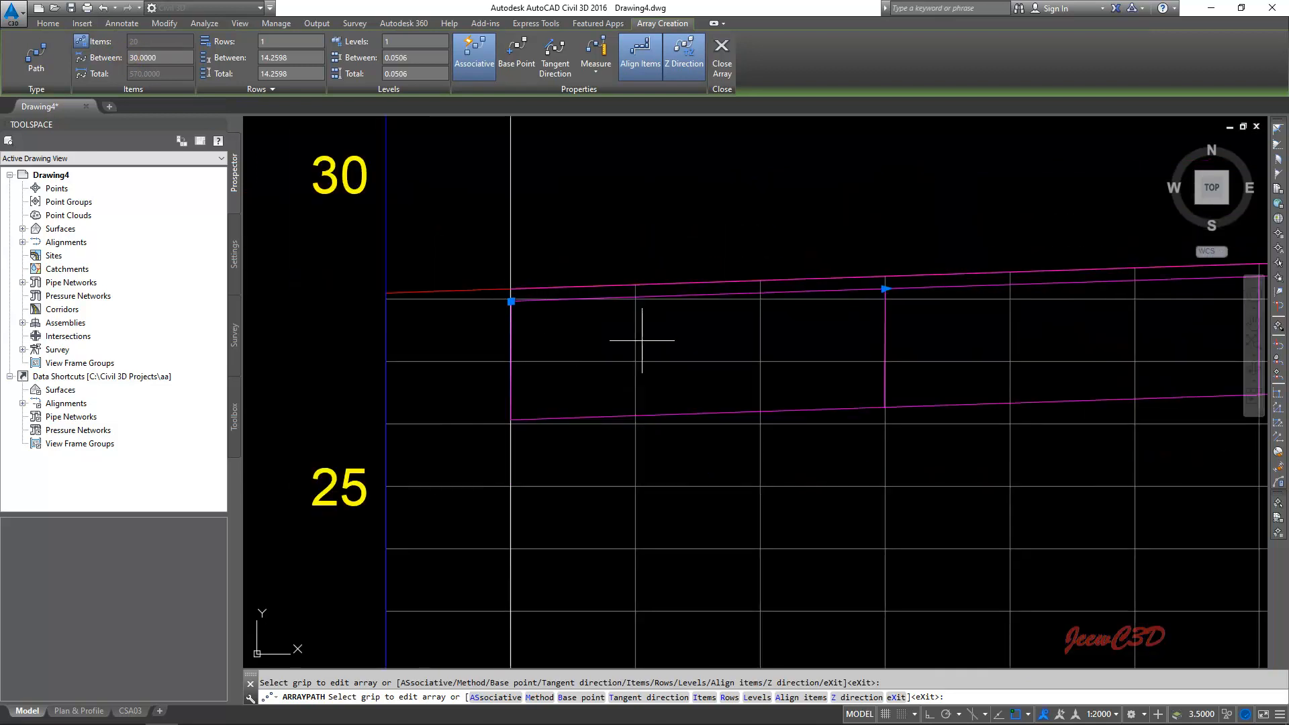
- Turn off Align Items so the arrayed polylines keep their vertical orientation, and finish the path array
mouse_move(783, 342)
middle_down()
mouse_move(454, 359)
mouse_move(661, 339)
mouse_move(392, 335)
middle_up()
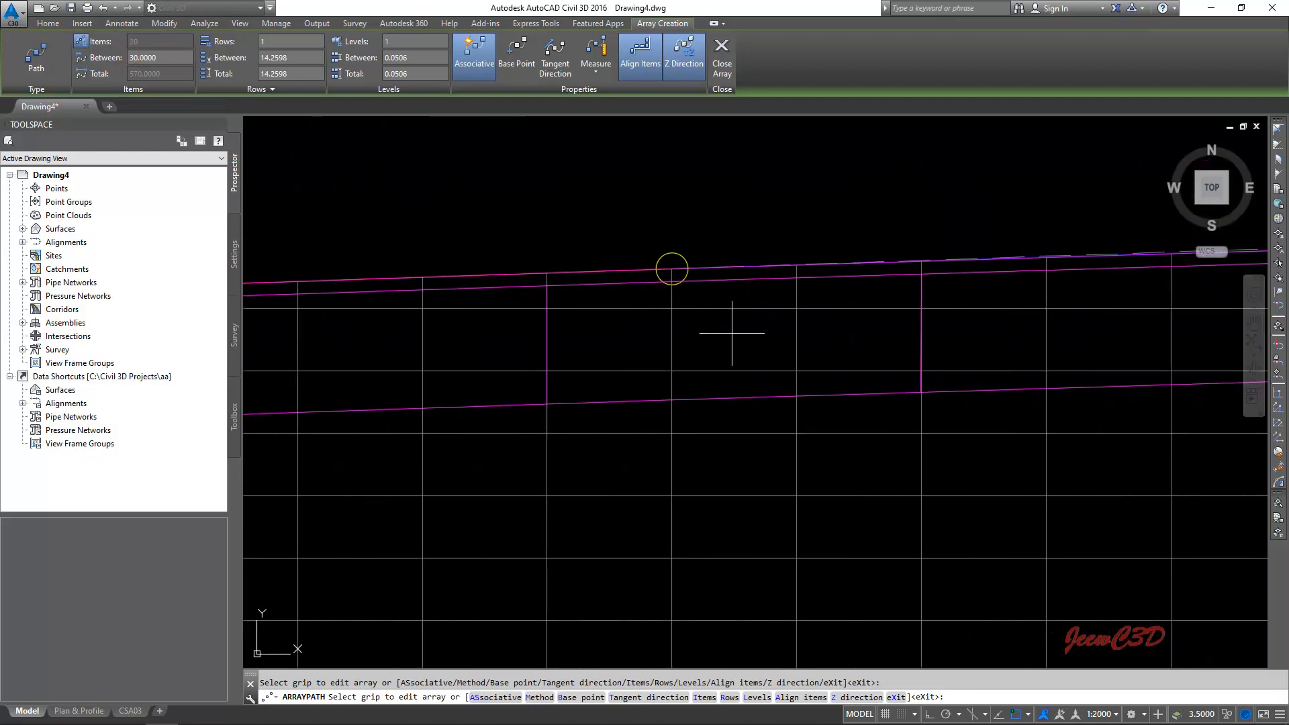
middle_drag(837, 325, 489, 357)
scroll(819, 364, down, 1)
middle_drag(841, 364, 772, 363)
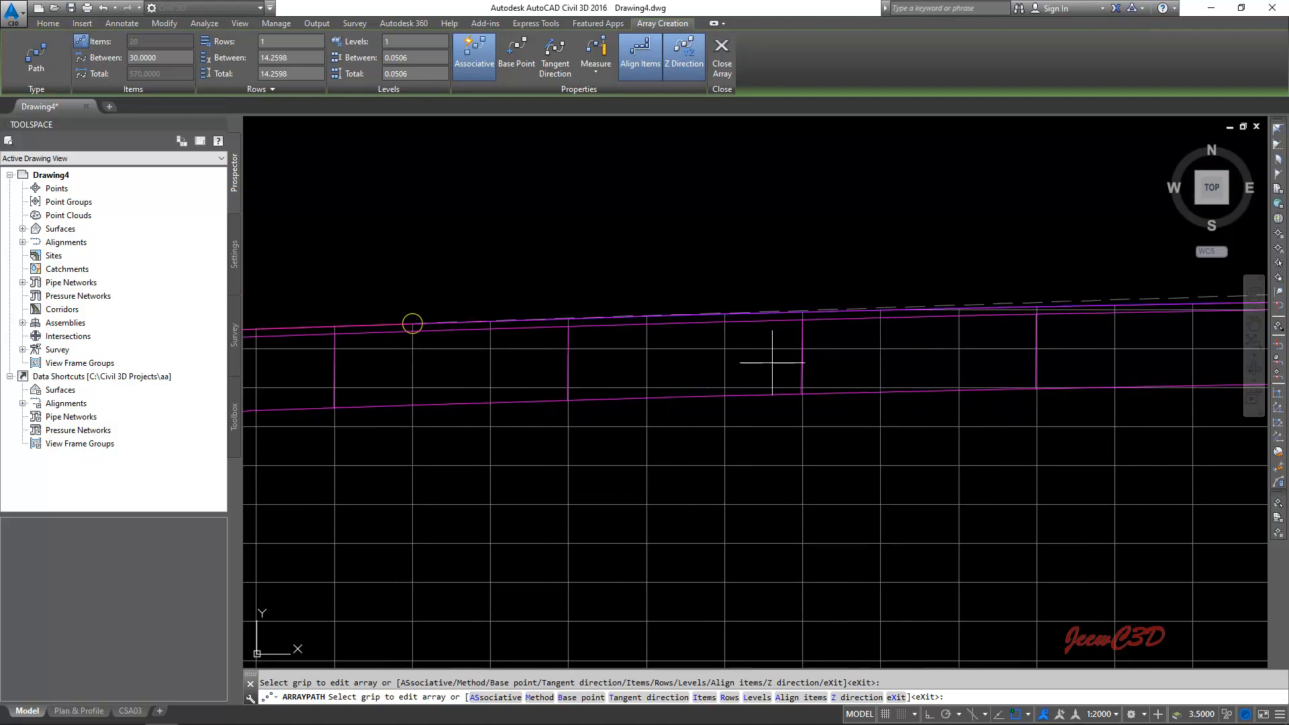
click(641, 64)
click(642, 62)
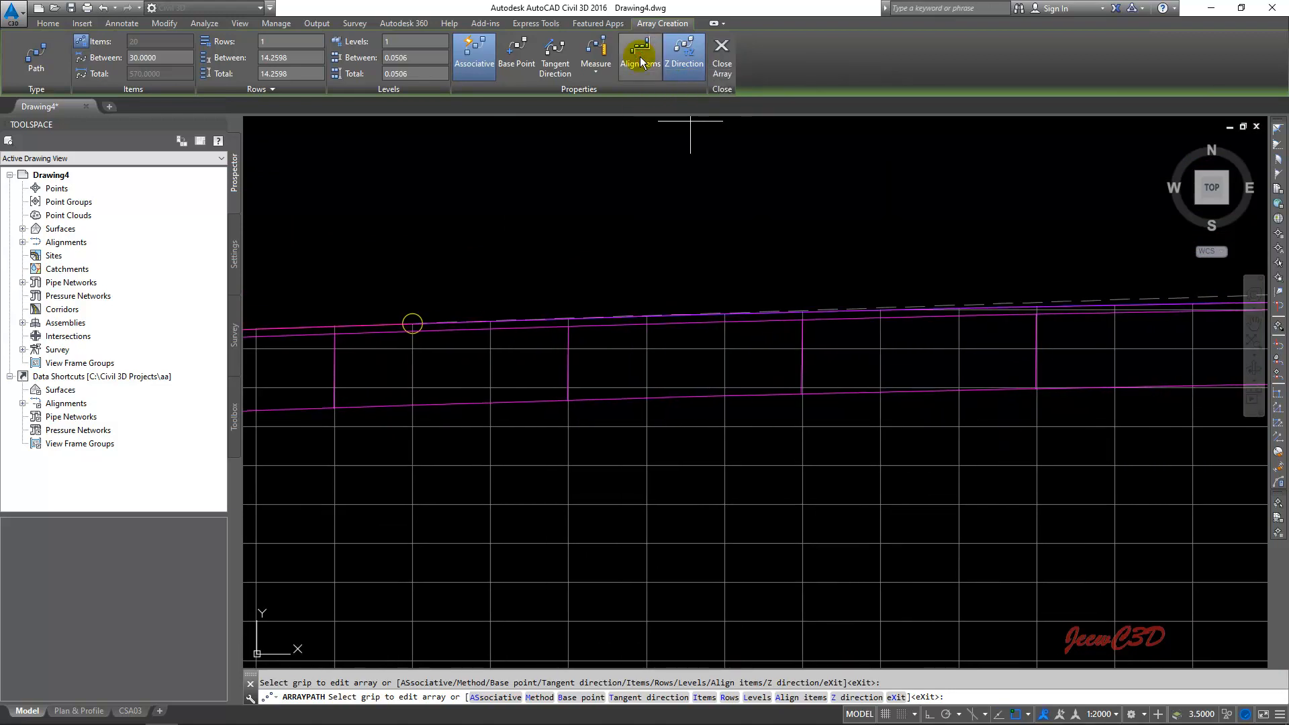
scroll(799, 371, up, 4)
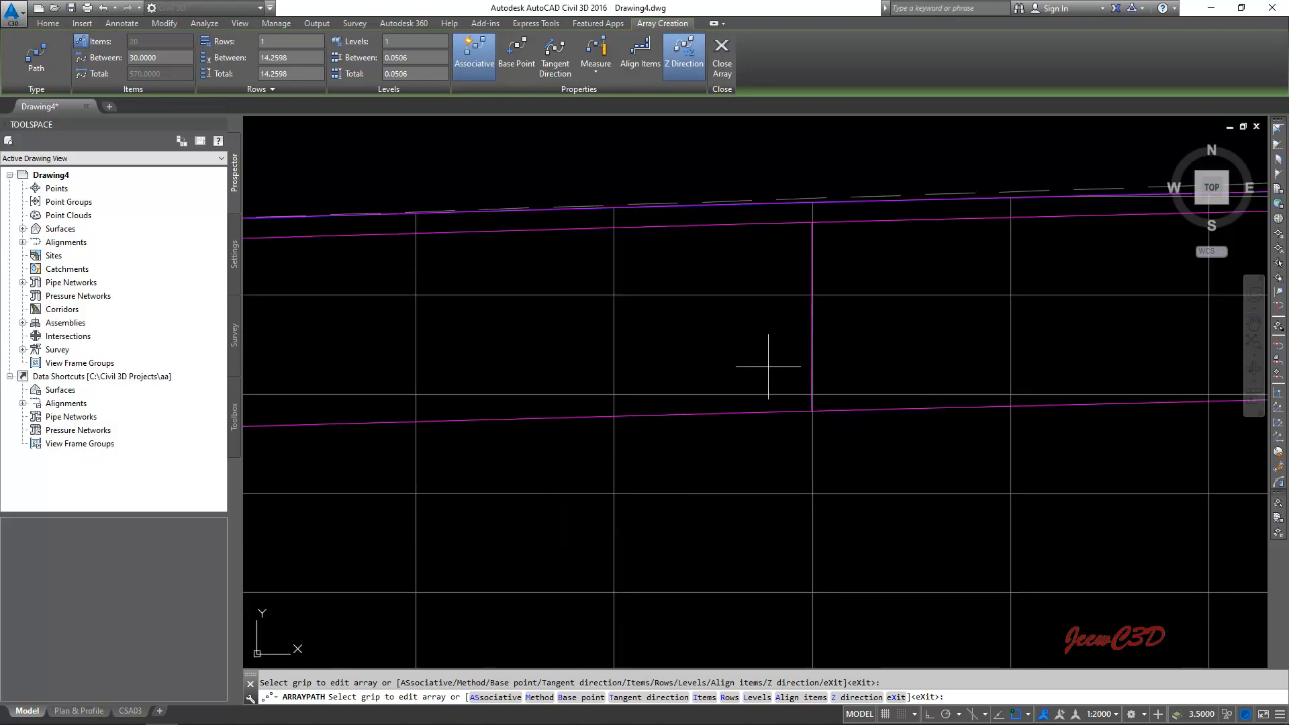
scroll(768, 366, down, 6)
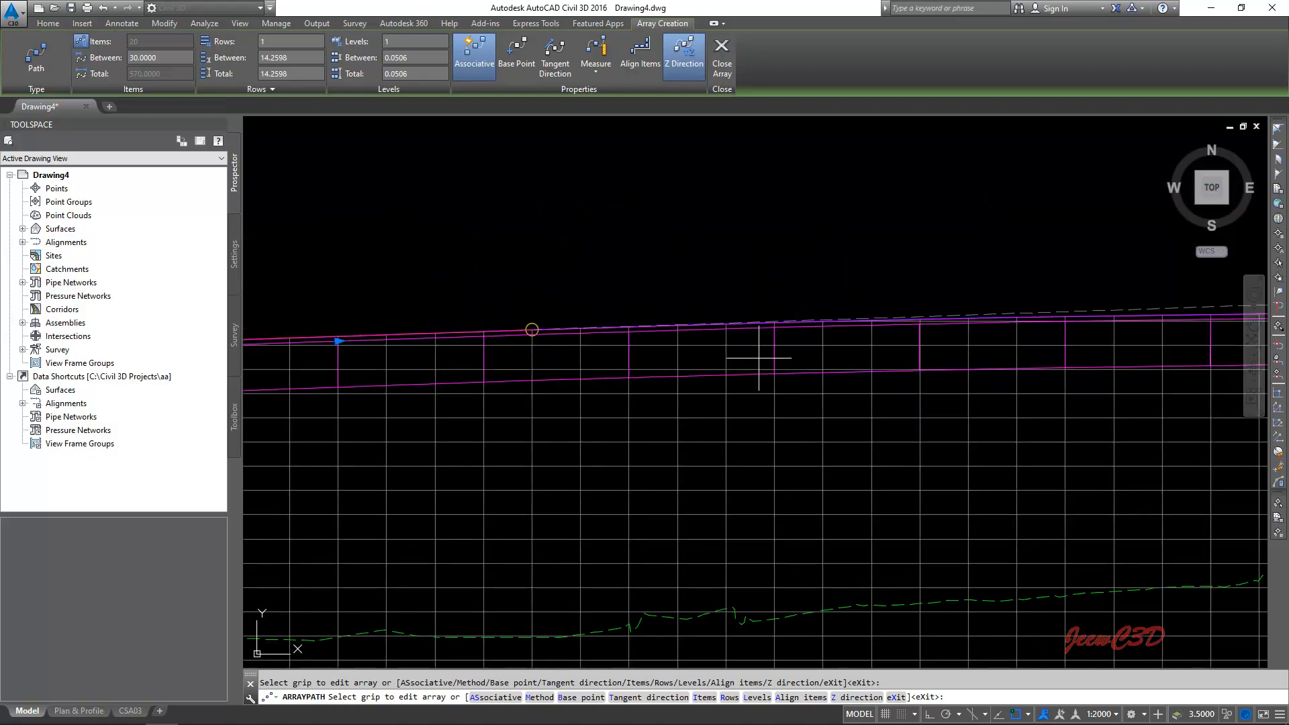
right_click(759, 357)
click(771, 365)
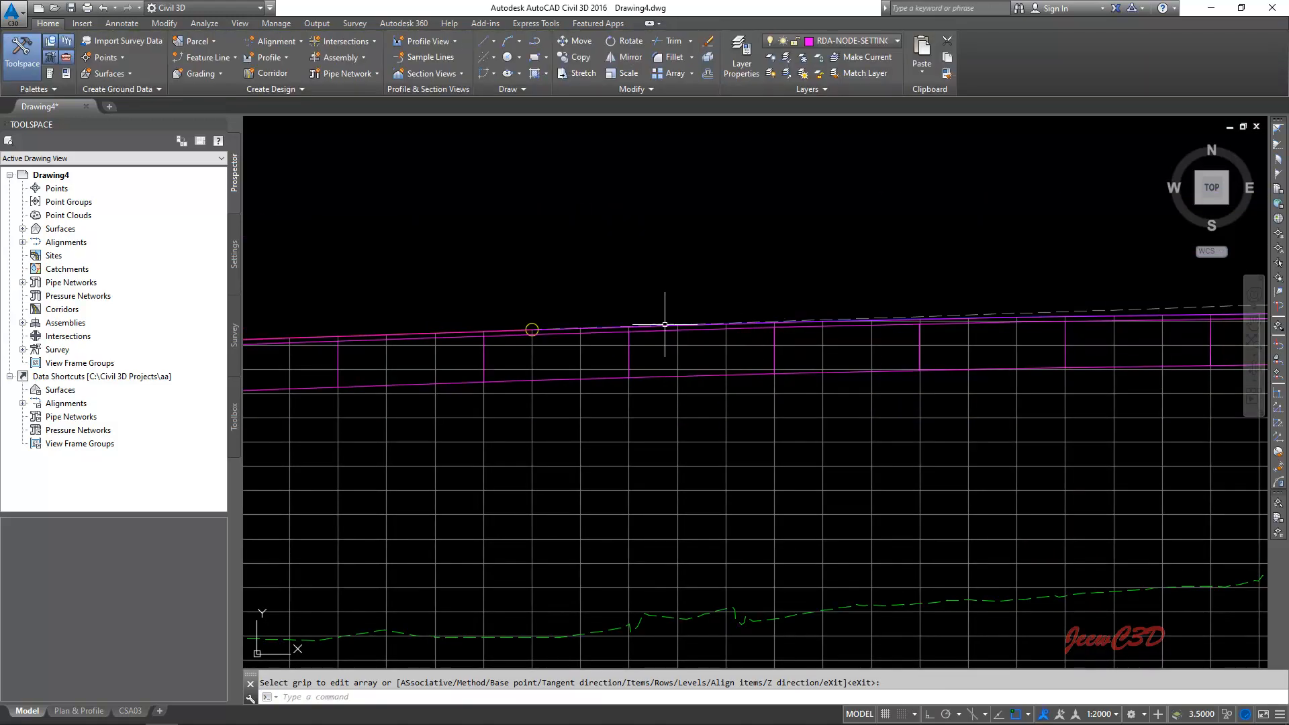
- Copy the middle pier block above the profile view to the clipboard
scroll(659, 336, down, 3)
scroll(560, 336, up, 5)
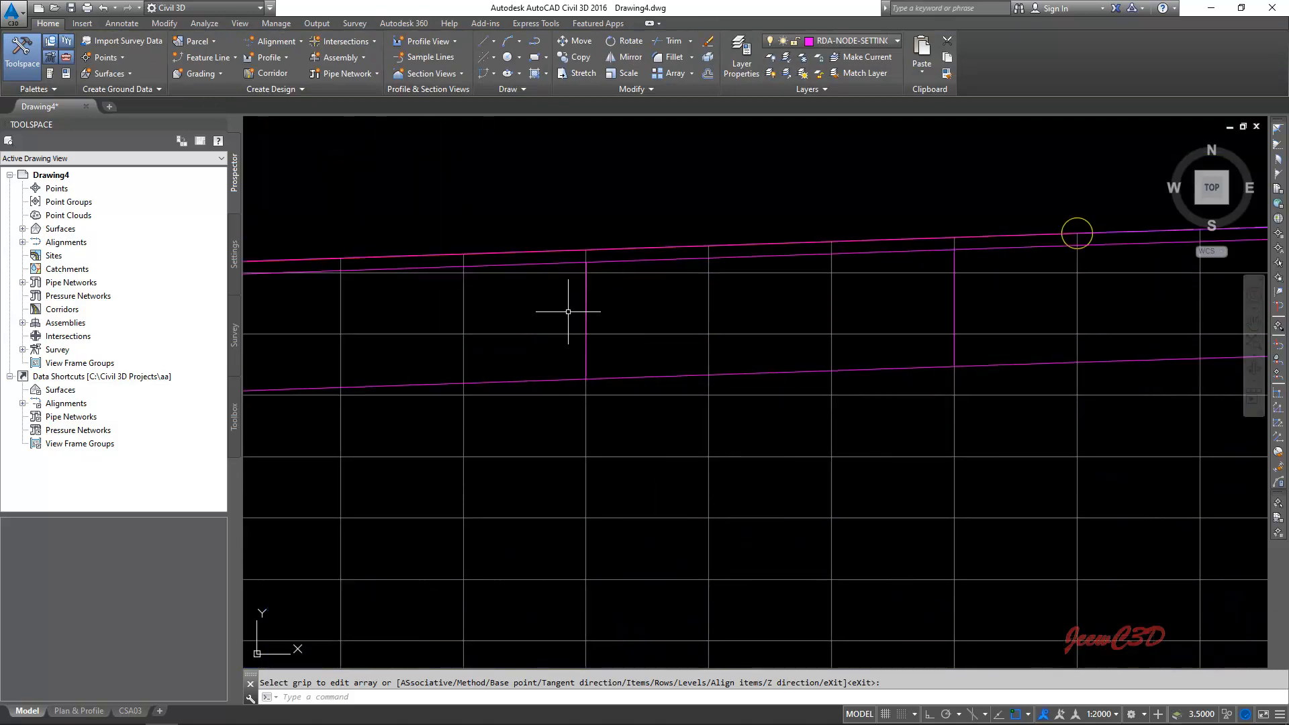
scroll(702, 325, down, 3)
scroll(748, 336, down, 4)
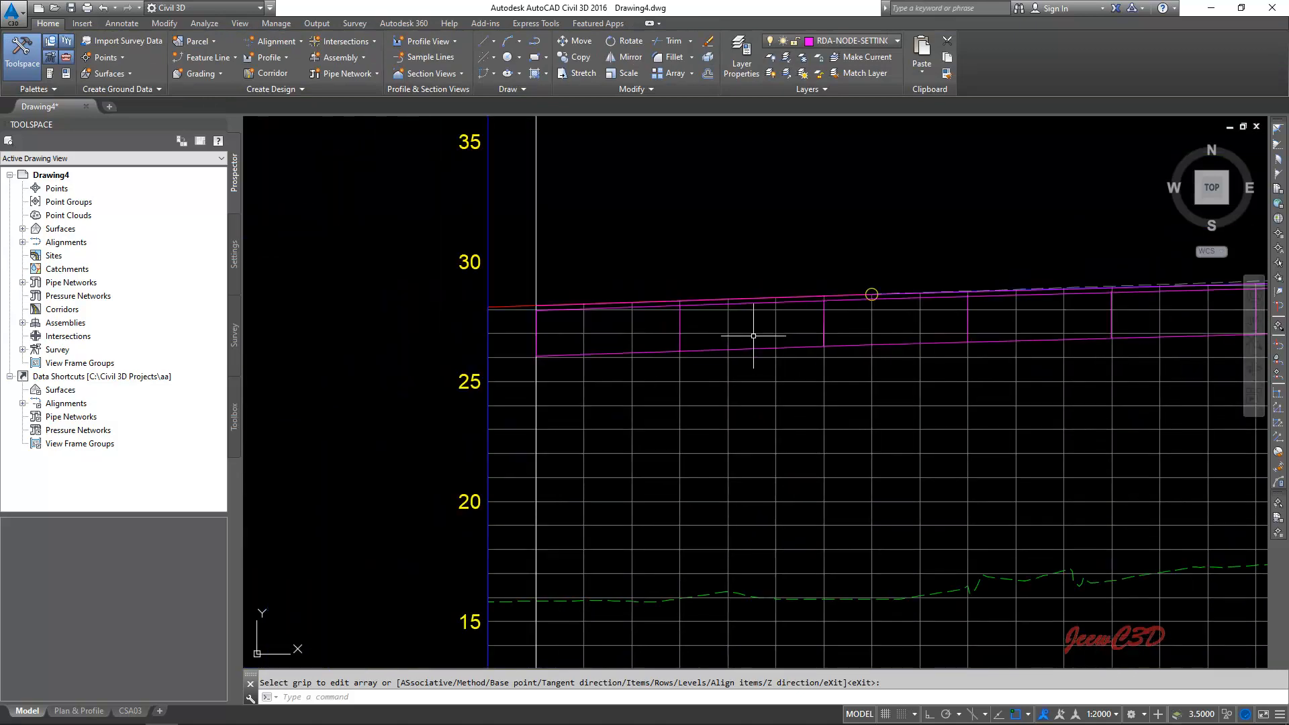
scroll(671, 336, down, 4)
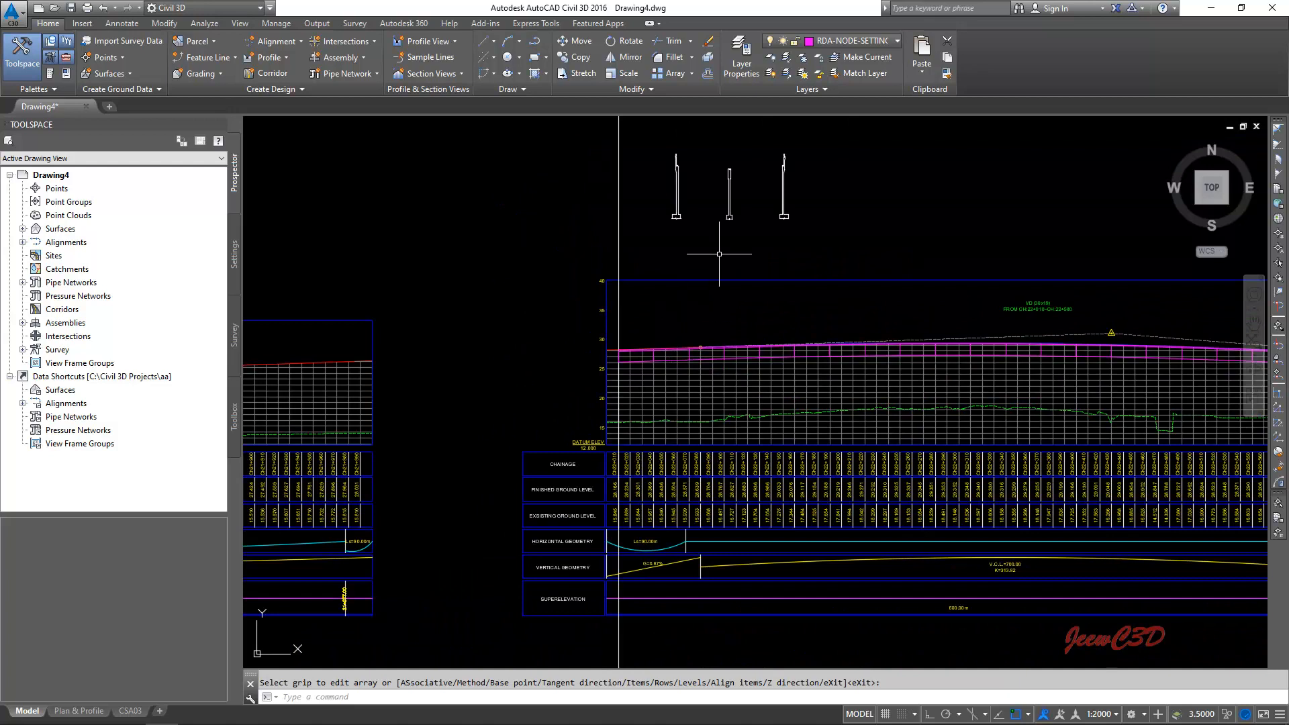
scroll(722, 203, up, 3)
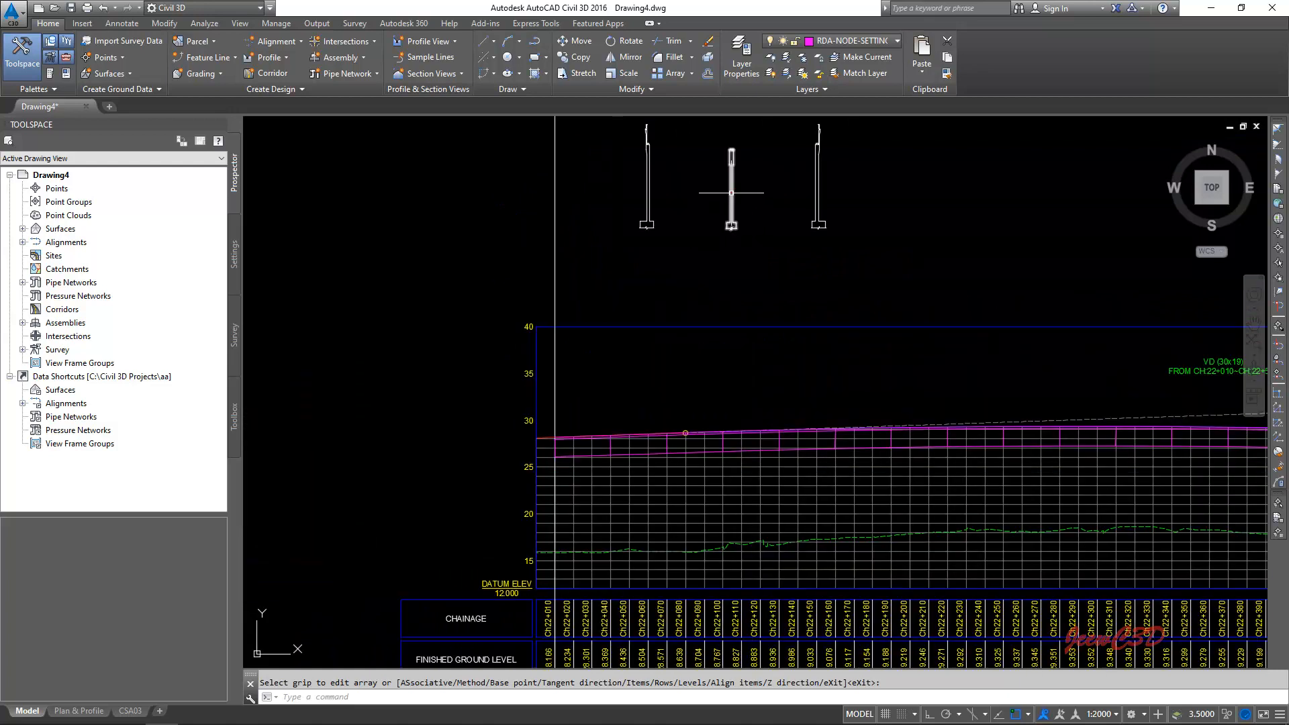
key(Return)
scroll(719, 152, up, 8)
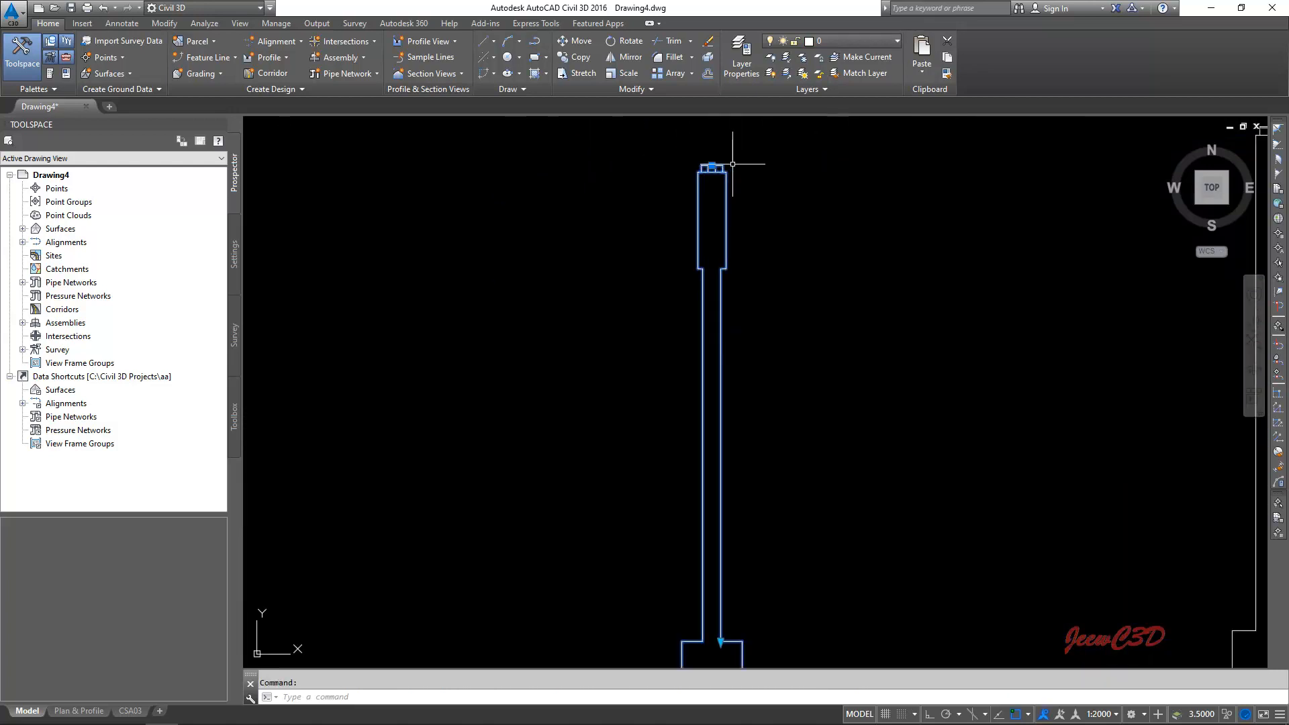
scroll(752, 233, down, 3)
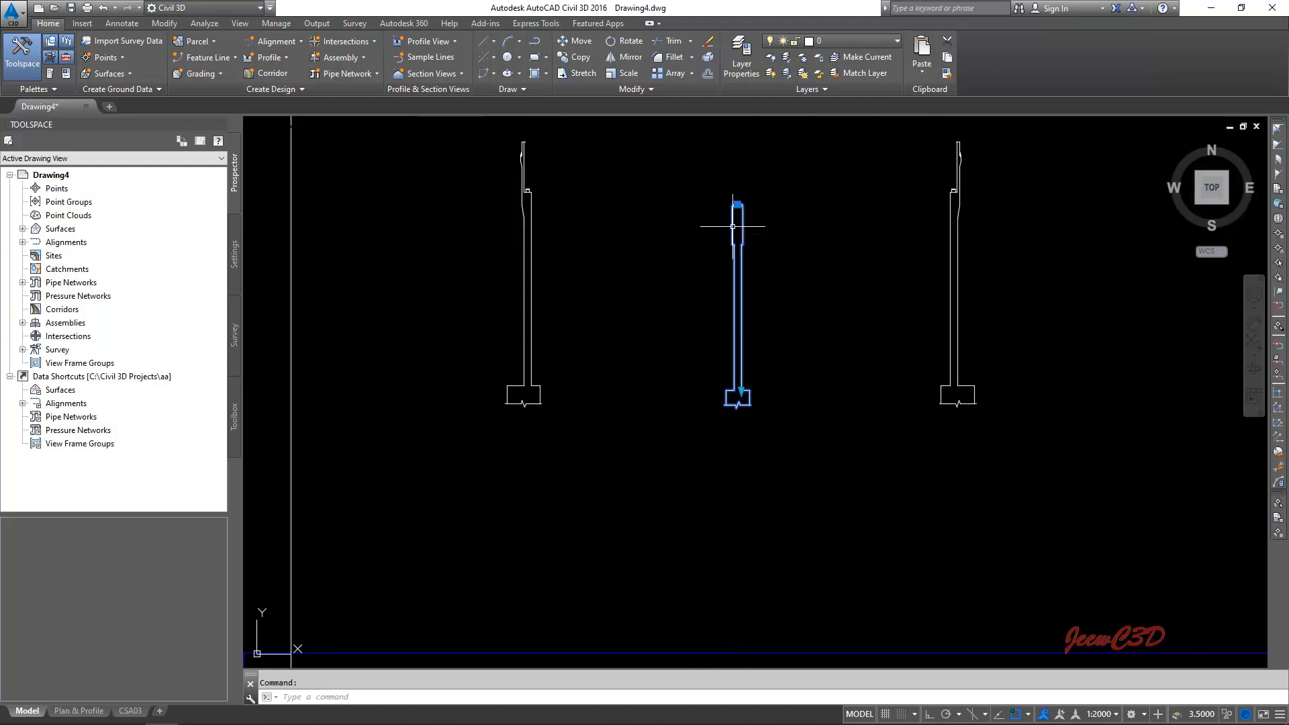
right_click(797, 313)
mouse_move(839, 363)
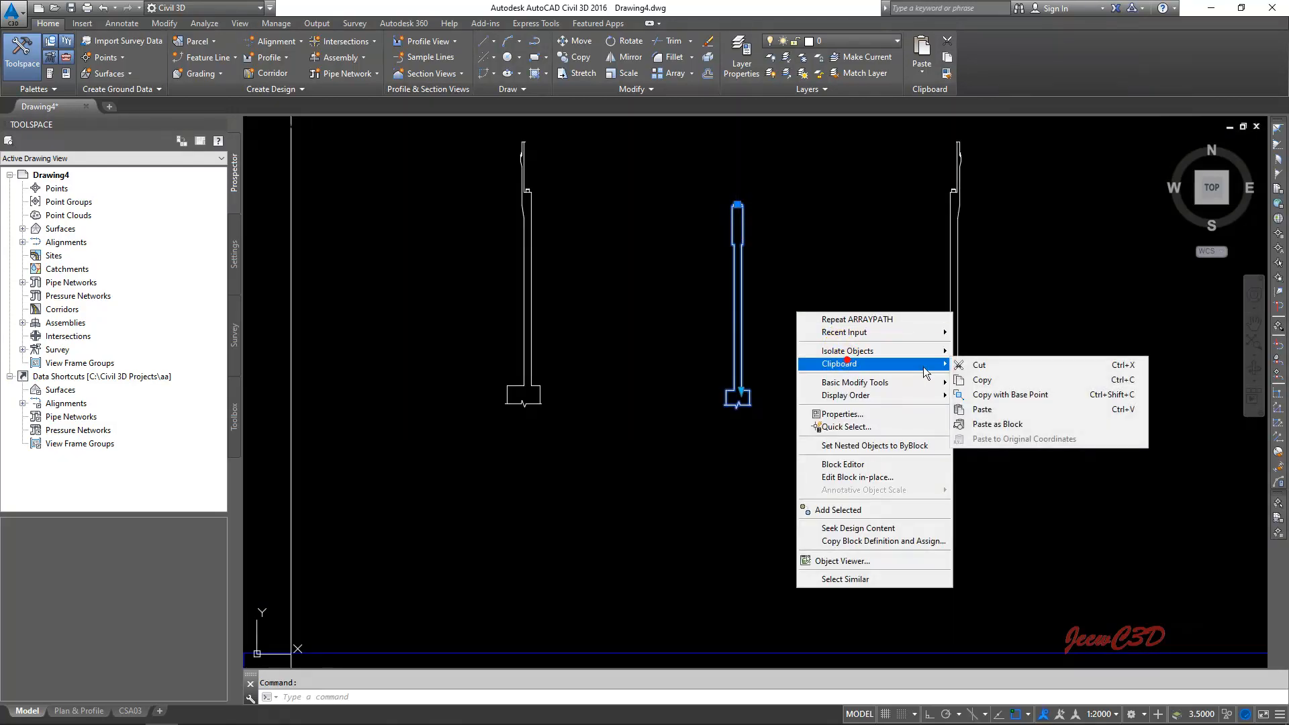
click(971, 380)
- Paste the pier block into the profile view just below the start of the lower offset polyline
scroll(656, 437, down, 6)
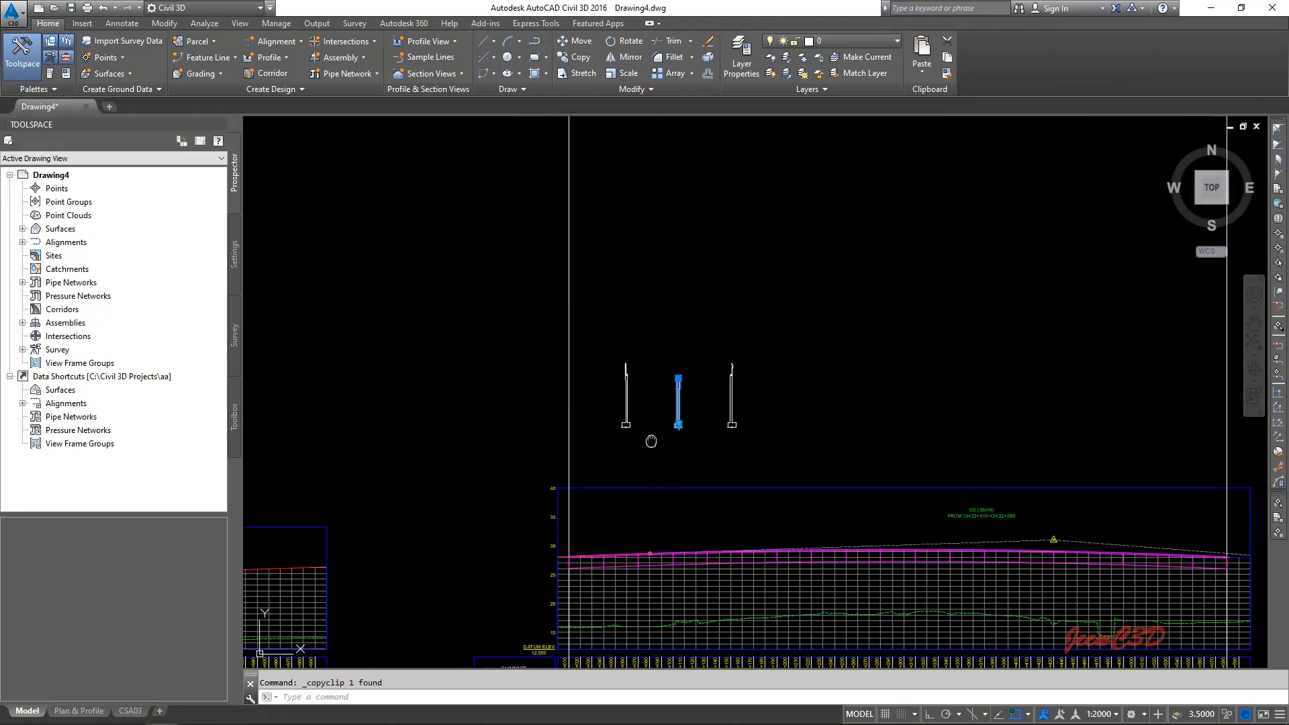
scroll(651, 441, up, 10)
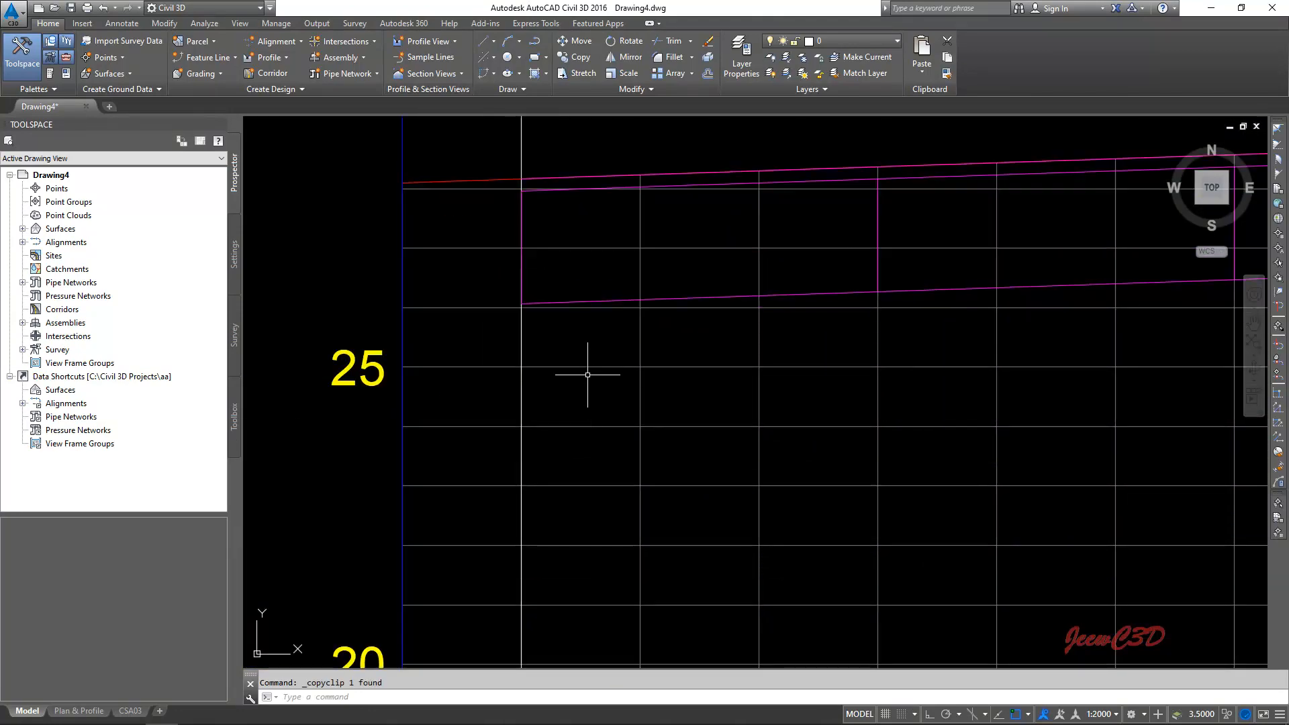
right_click(580, 341)
mouse_move(635, 398)
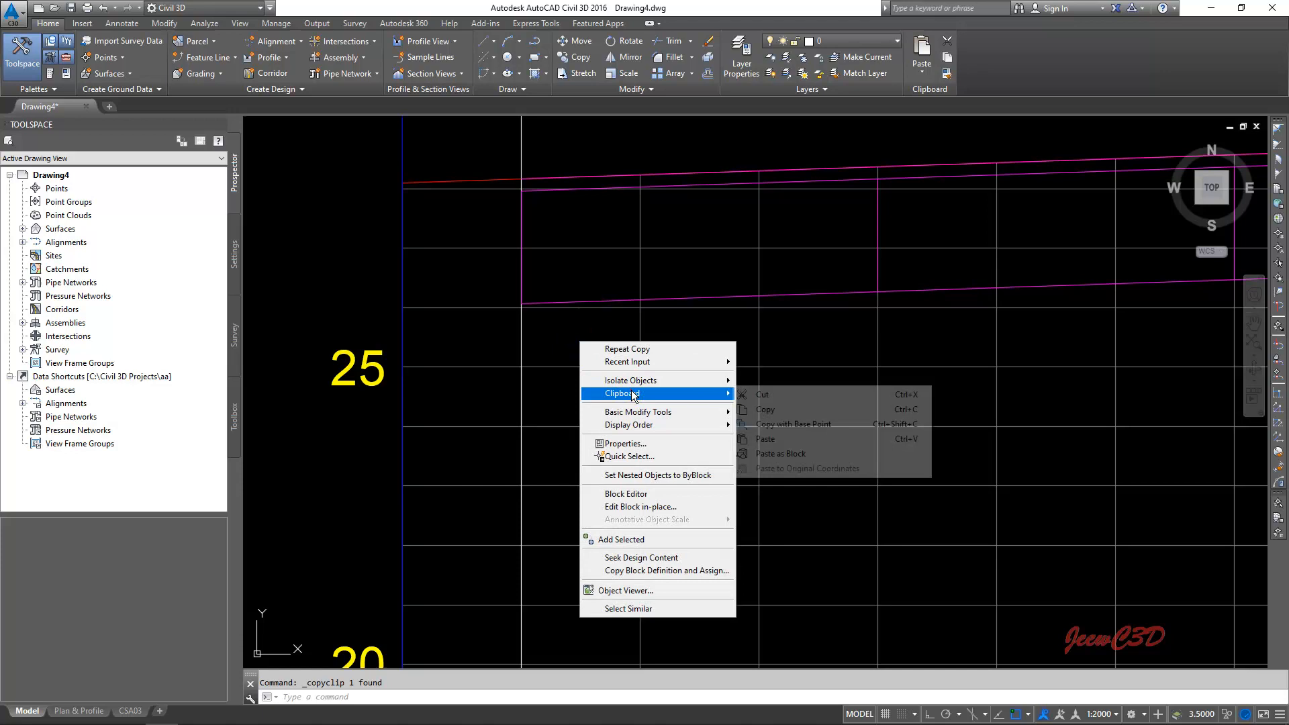
click(762, 438)
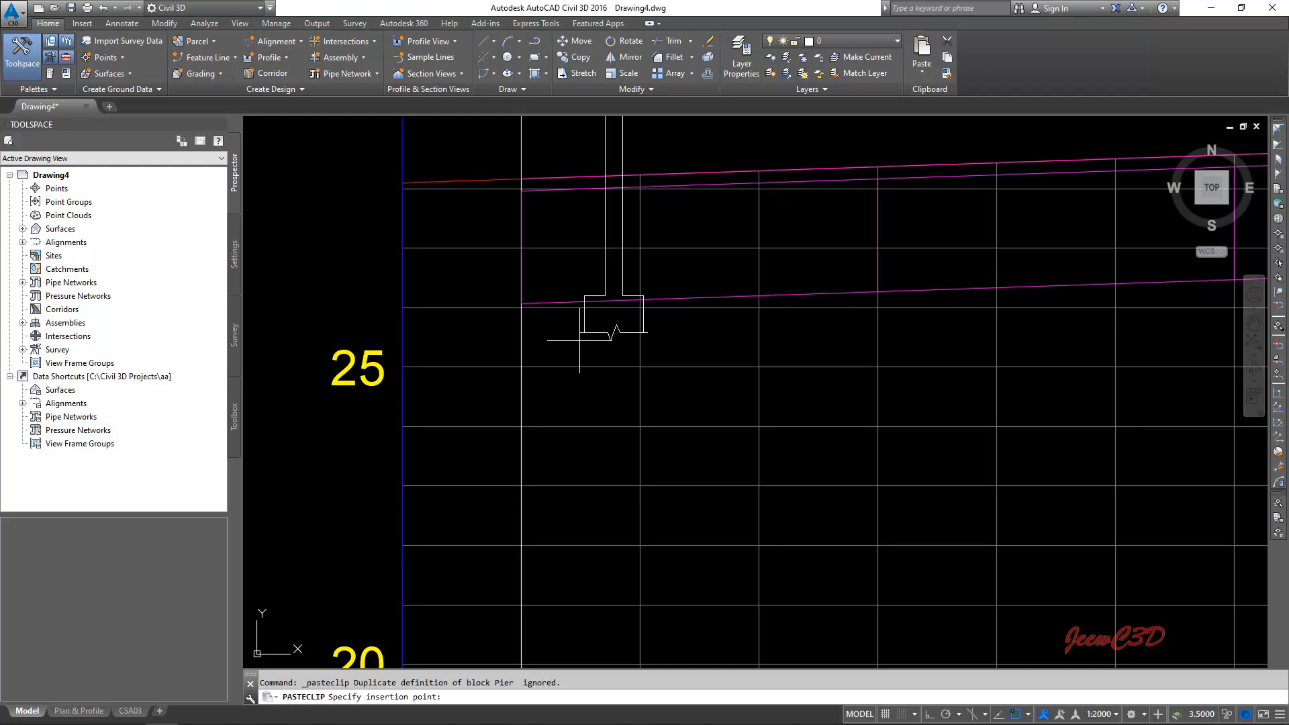
scroll(482, 595, down, 4)
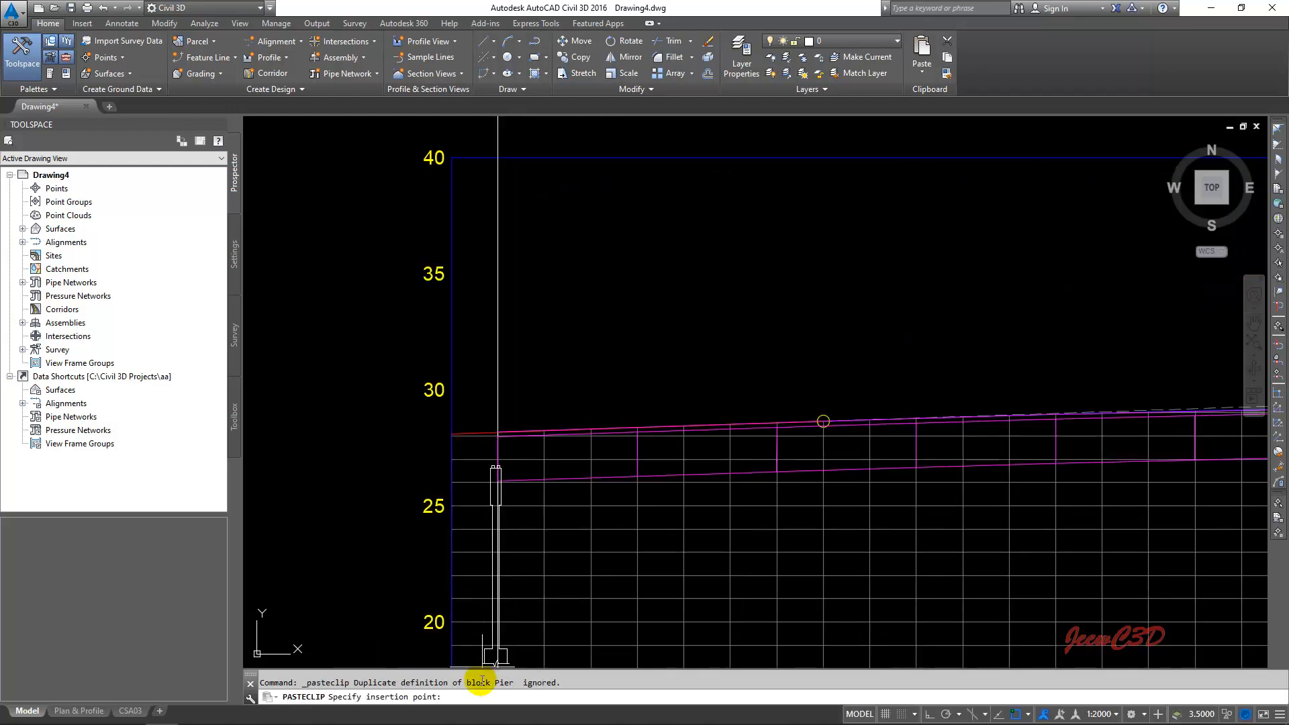
middle_drag(479, 653, 526, 494)
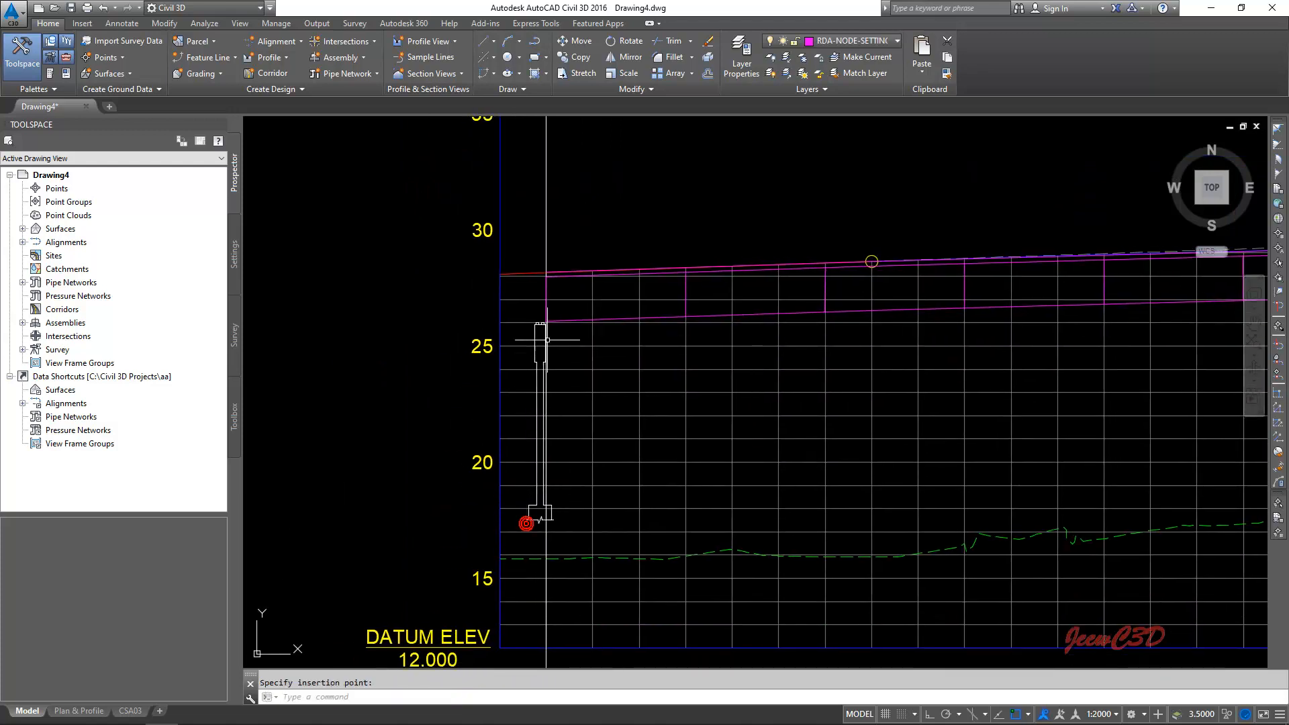
- Move the pasted pier by its top centre point onto the start point of the lower offset polyline
scroll(540, 282, up, 10)
click(476, 333)
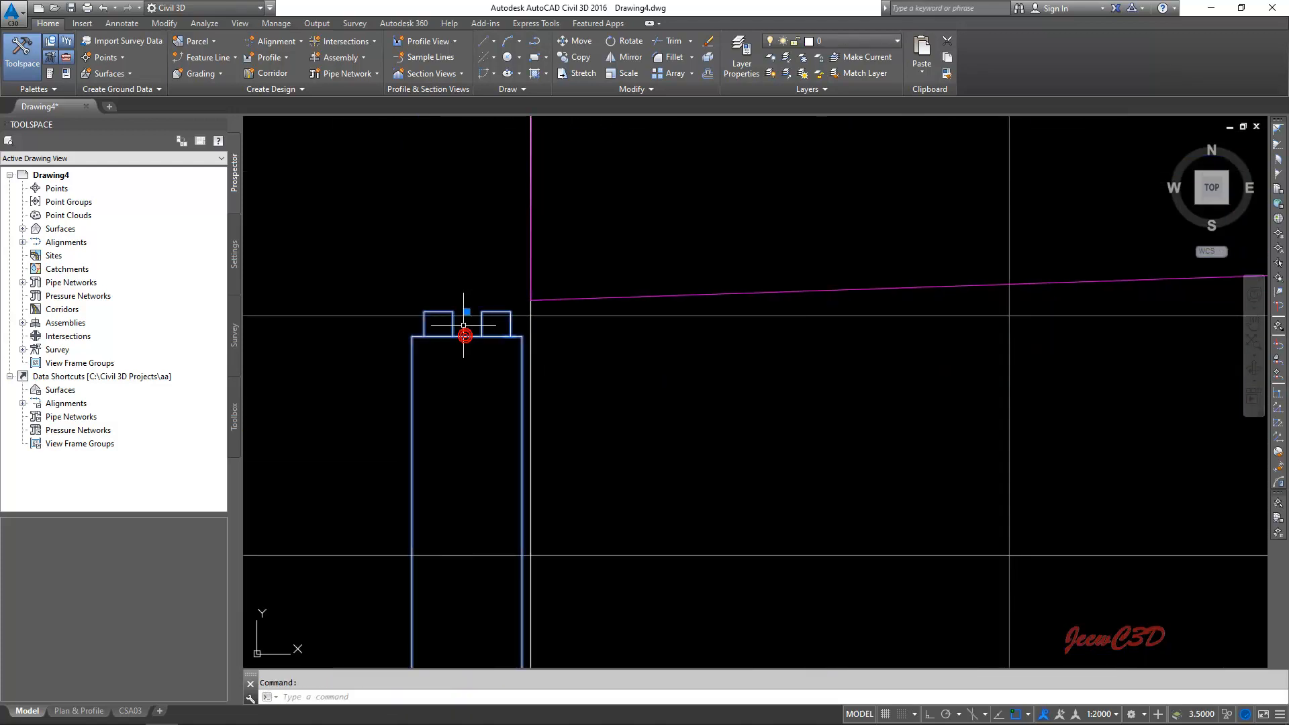
click(466, 312)
scroll(473, 306, up, 3)
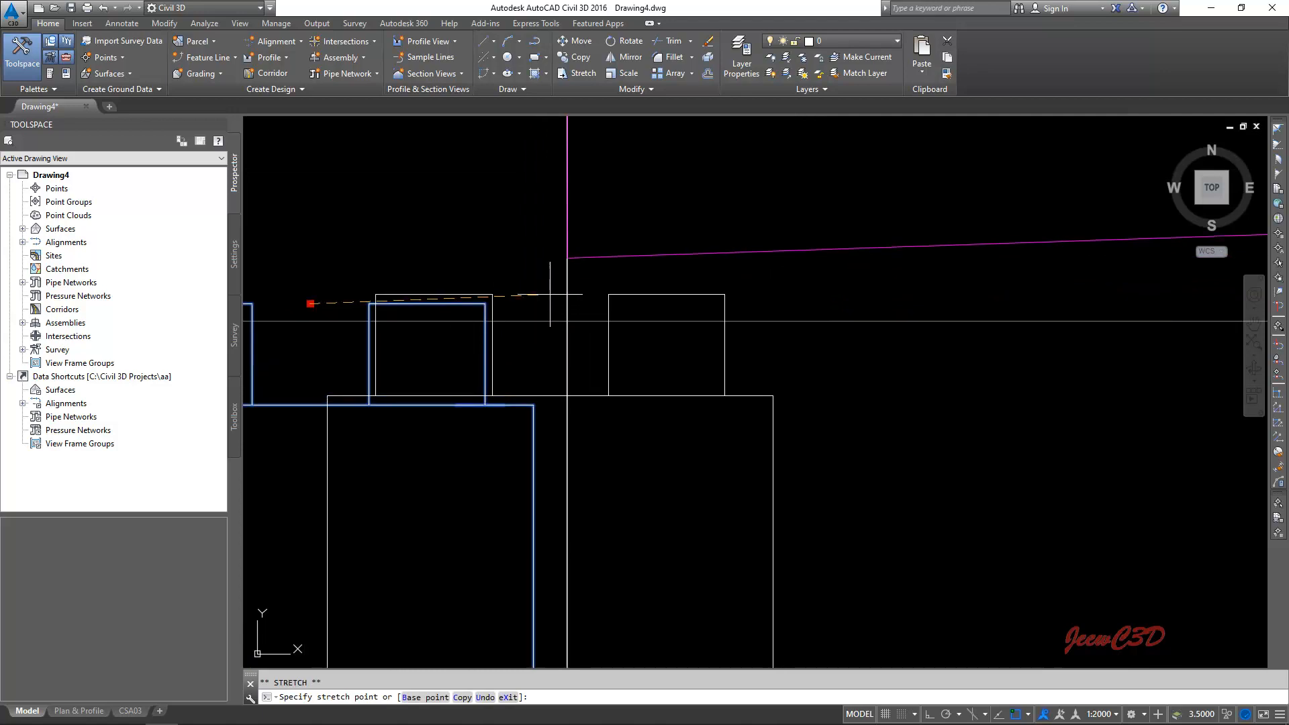
key(Escape)
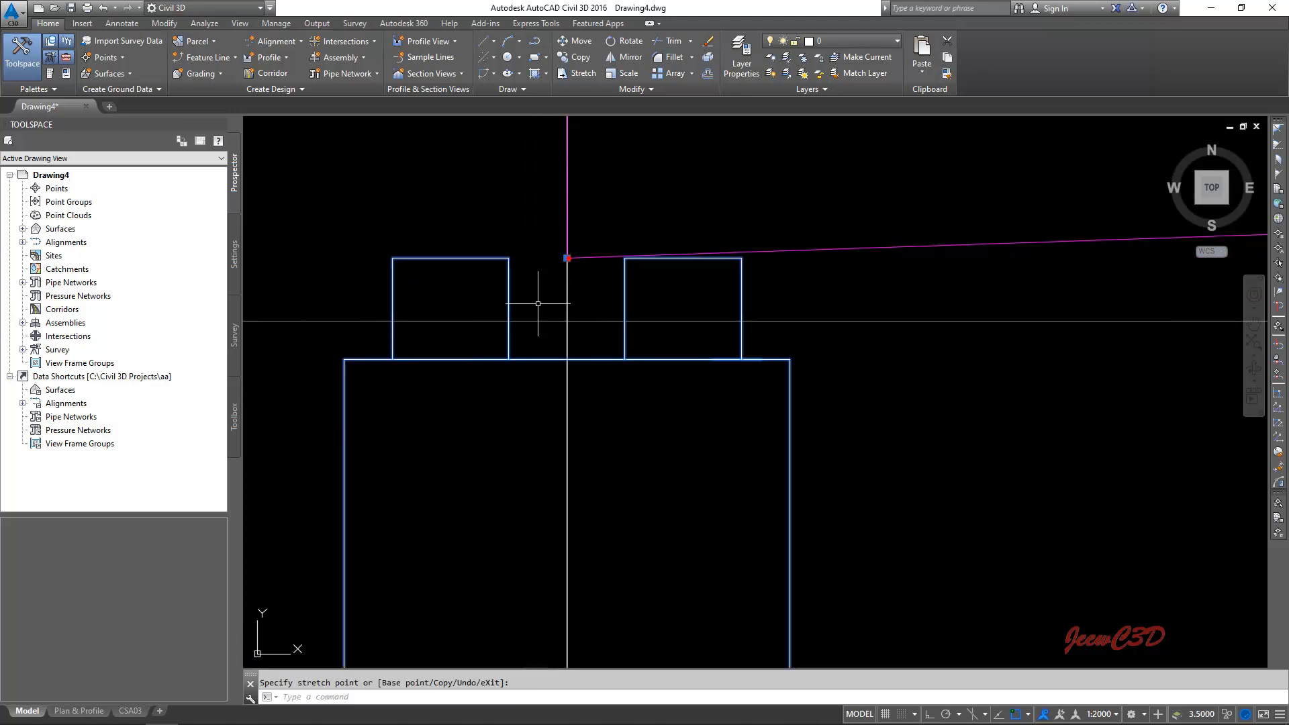
- Lengthen the pier downward so its footing sits below the existing ground line, at about level 14
scroll(505, 372, down, 3)
scroll(504, 371, down, 5)
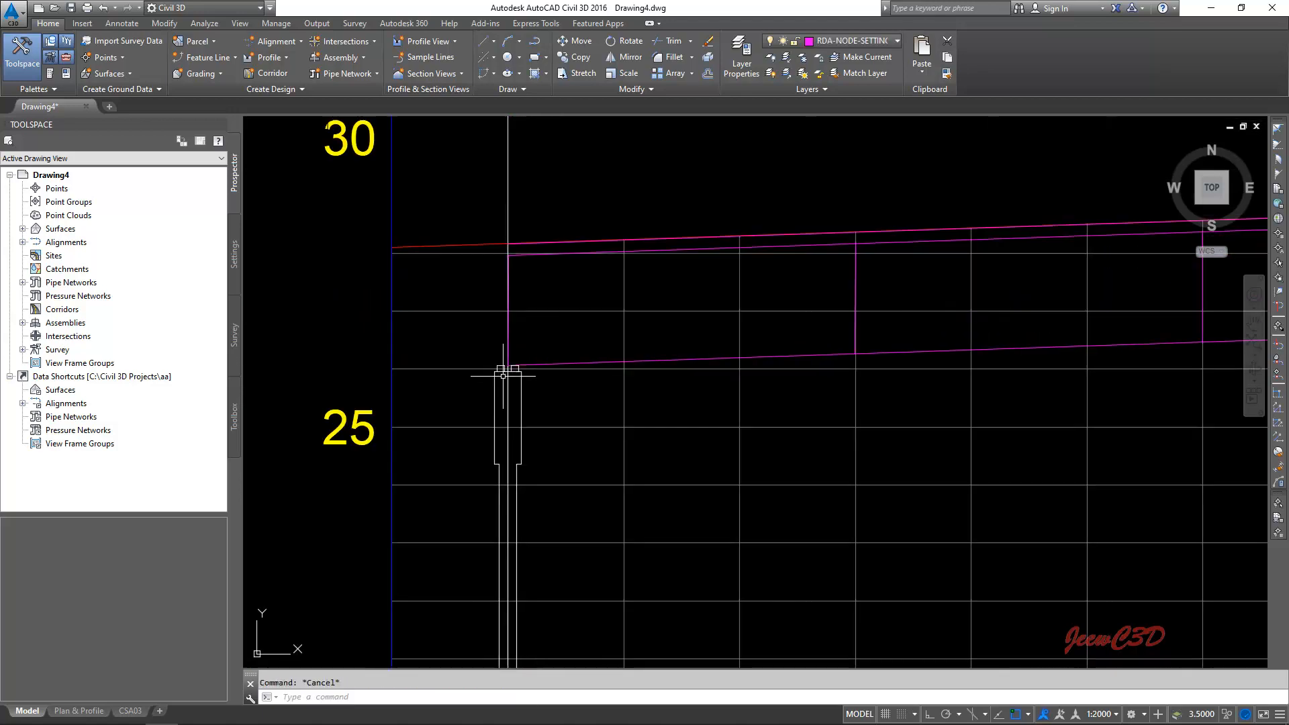
middle_drag(538, 428, 541, 319)
scroll(531, 438, up, 1)
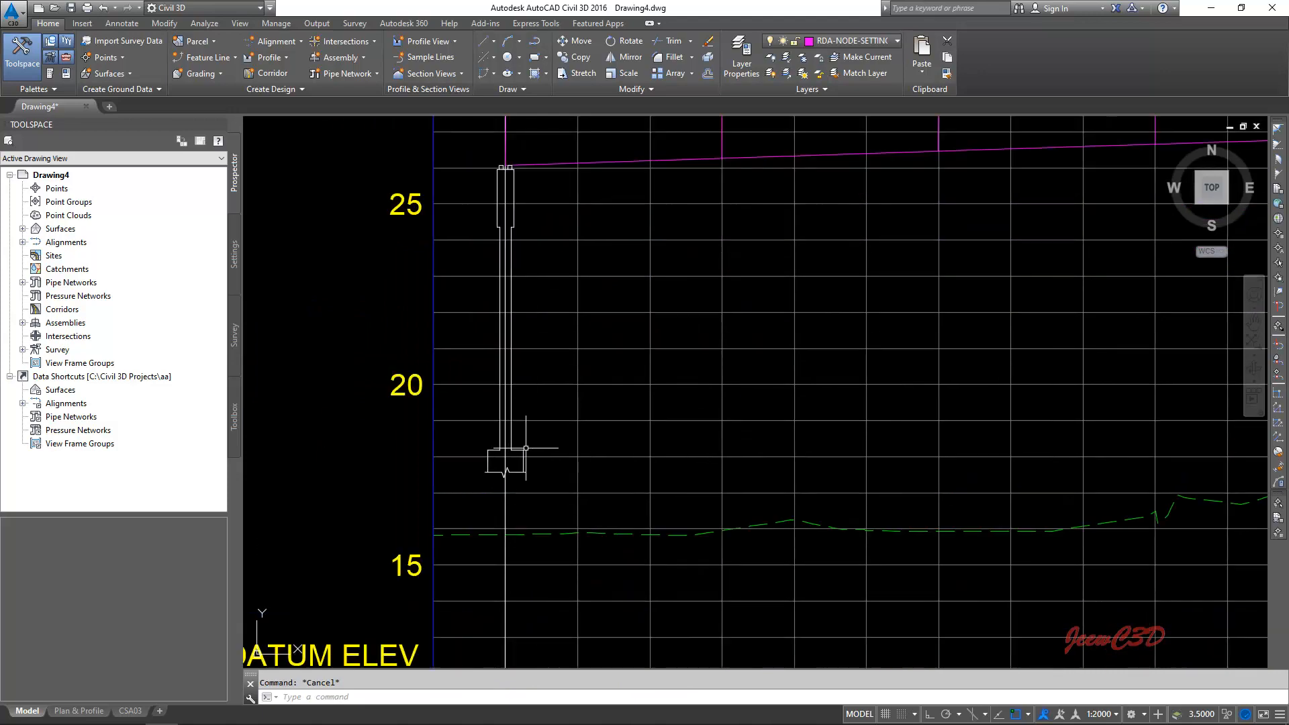
click(521, 448)
scroll(549, 431, down, 1)
scroll(549, 424, down, 1)
middle_drag(552, 420, 564, 319)
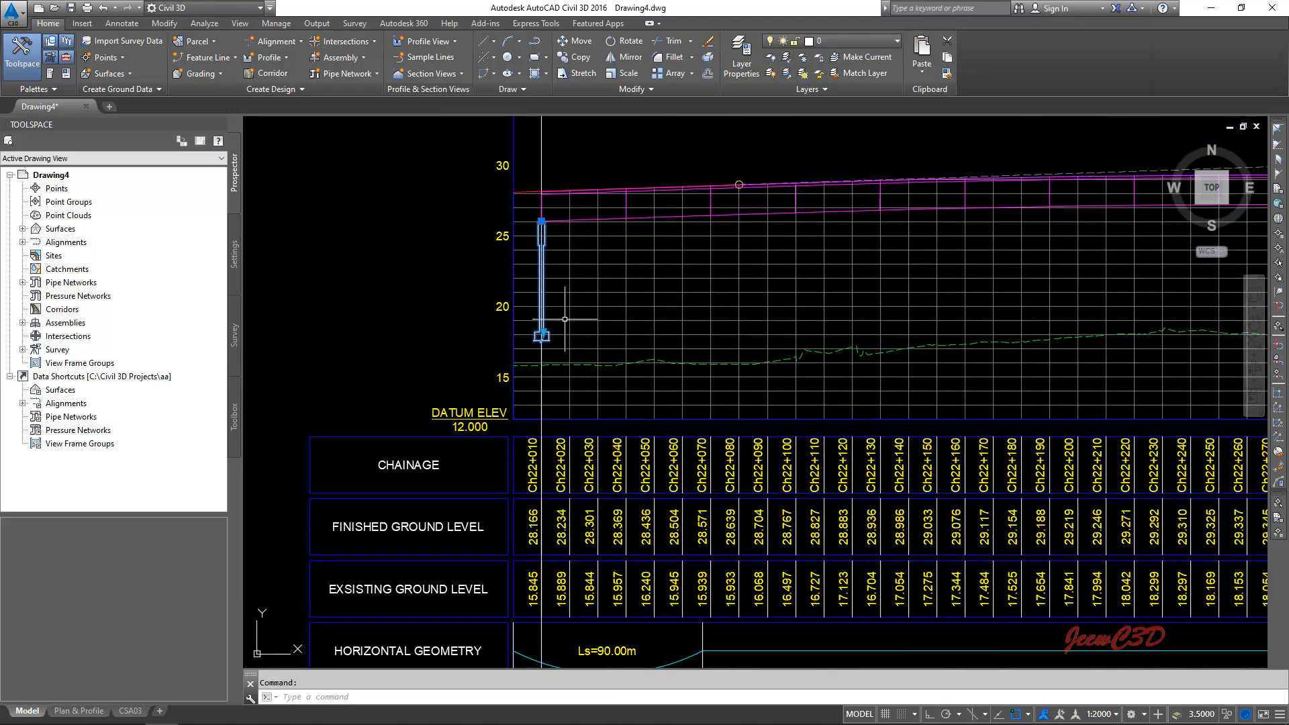
click(542, 334)
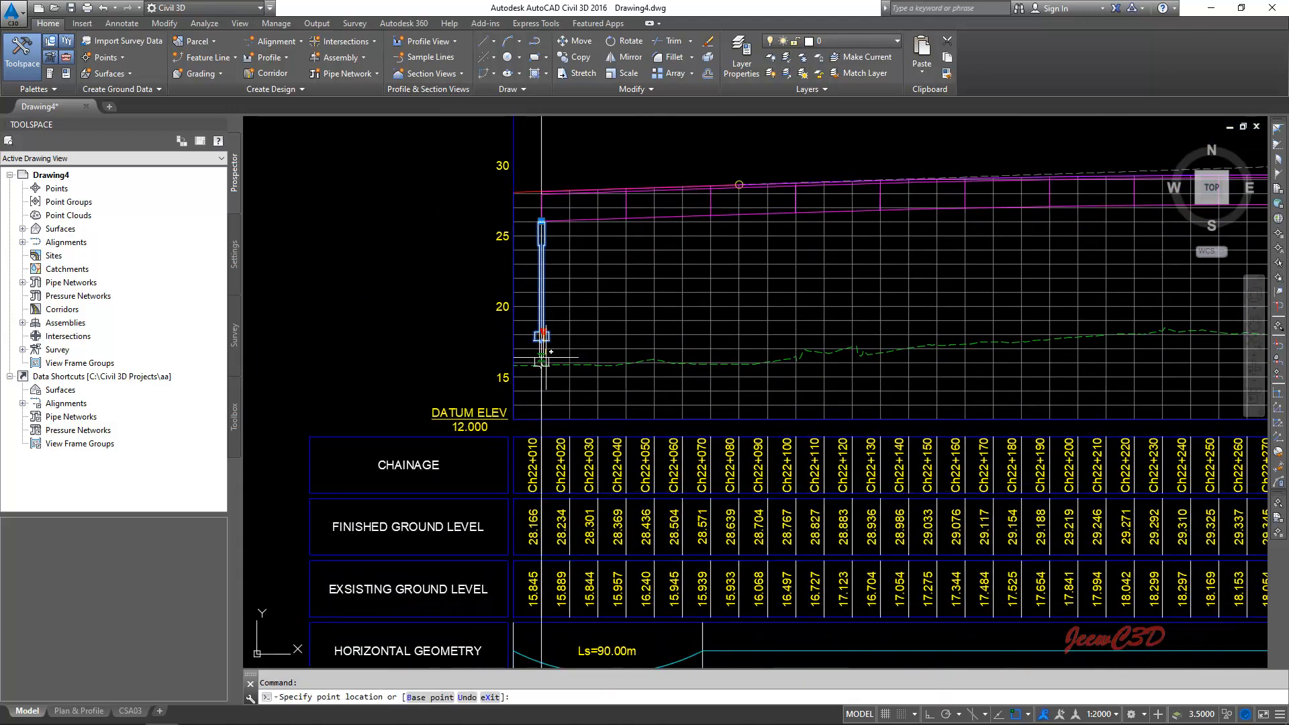
scroll(546, 357, up, 5)
scroll(545, 359, down, 3)
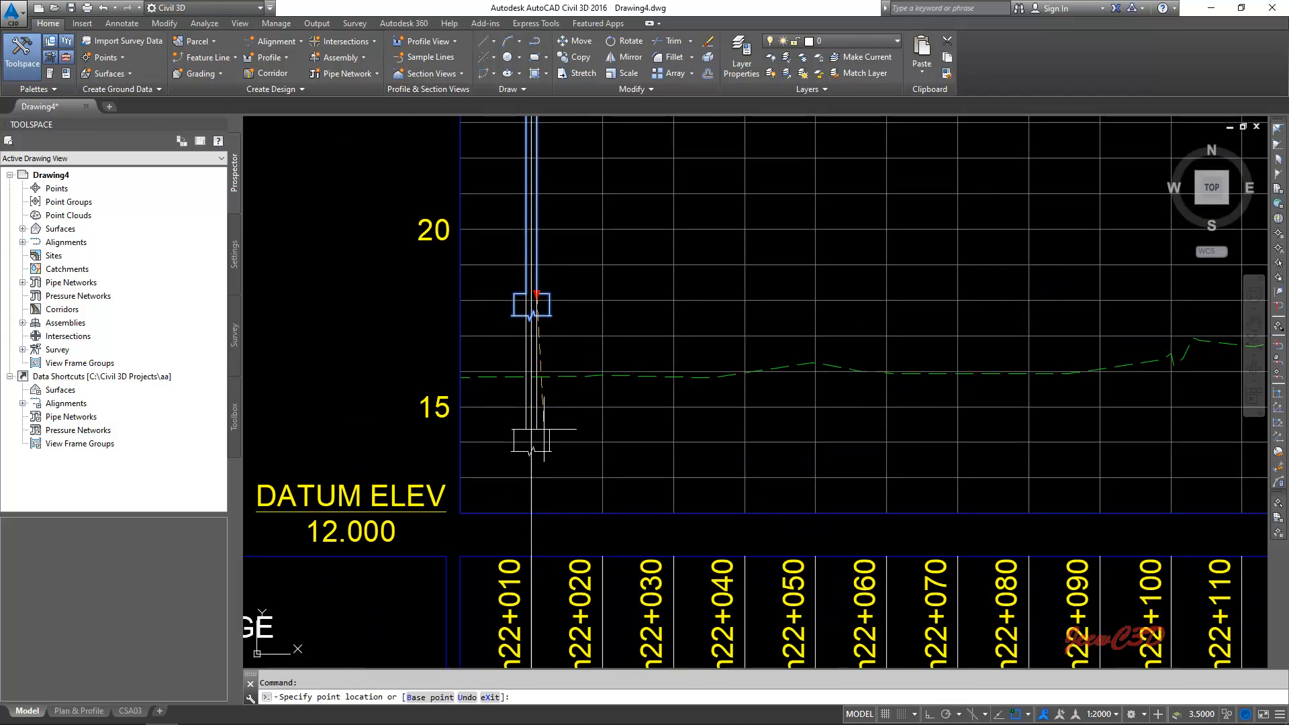
key(Escape)
- Fine-adjust the length of the first pier, keeping its footing below the existing ground line
scroll(544, 440, up, 2)
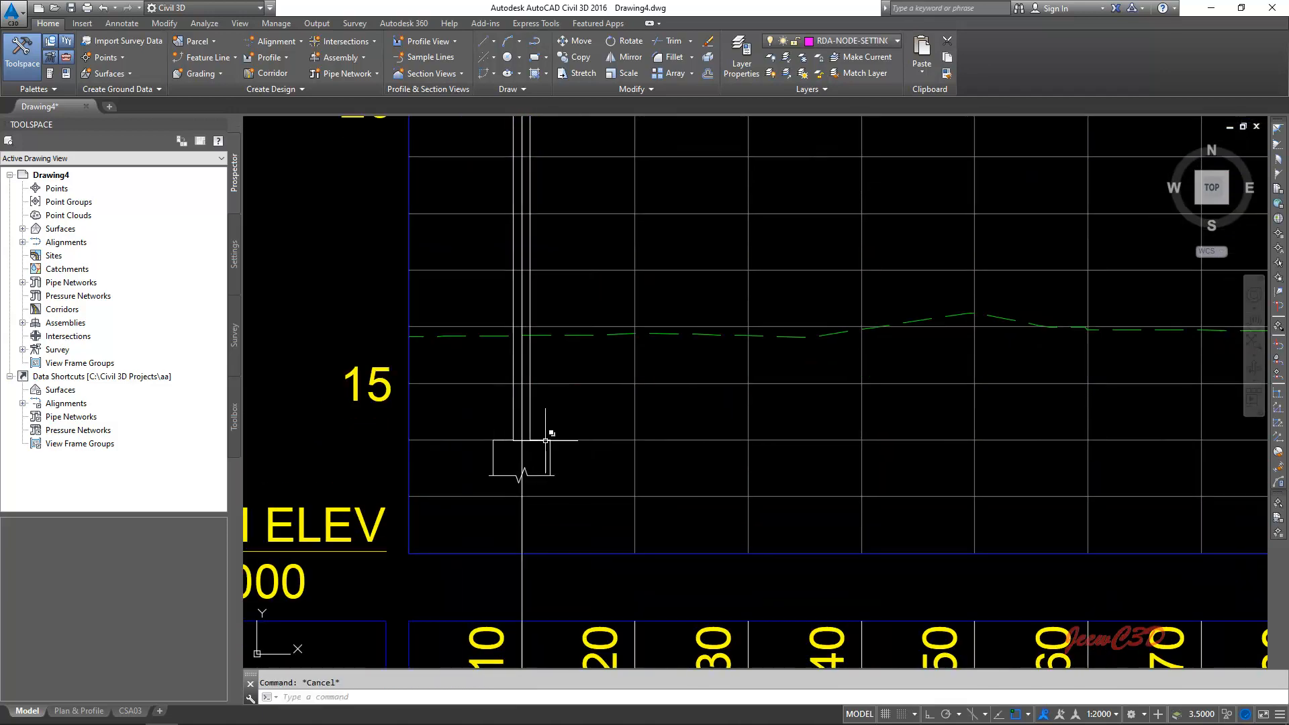
click(546, 438)
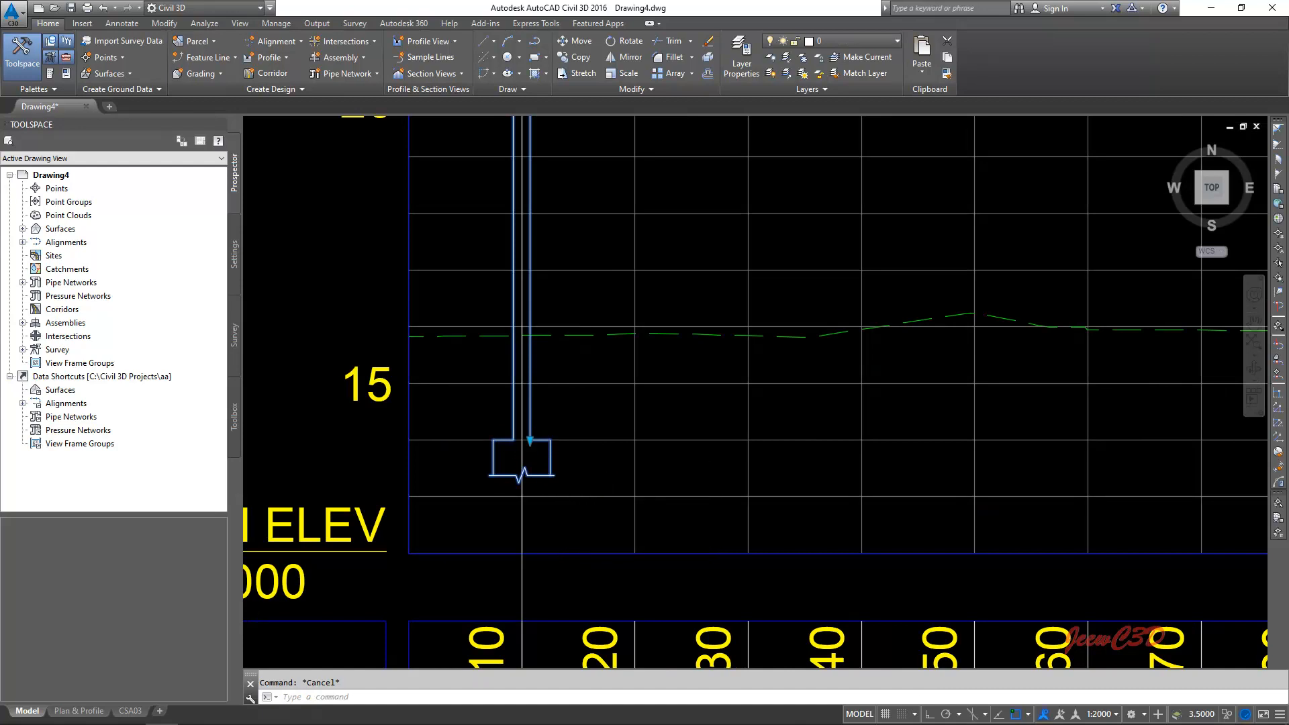
scroll(535, 438, up, 4)
click(537, 439)
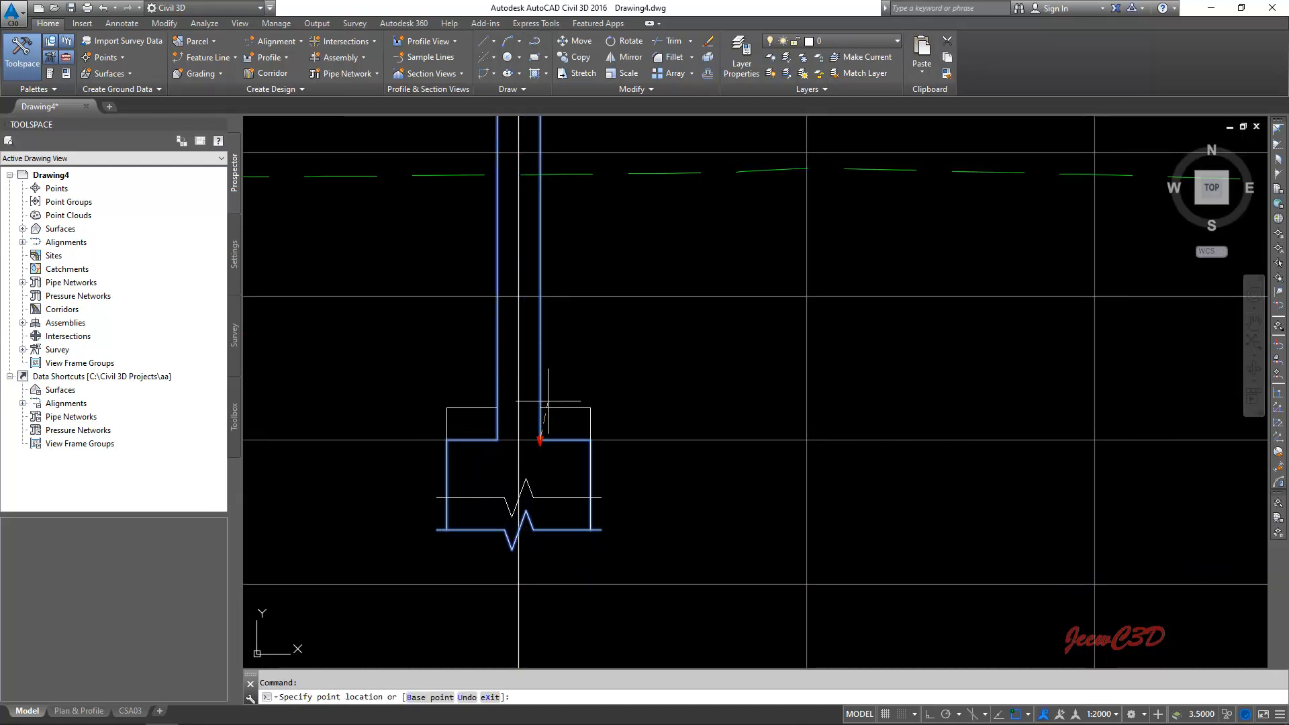
scroll(571, 453, down, 10)
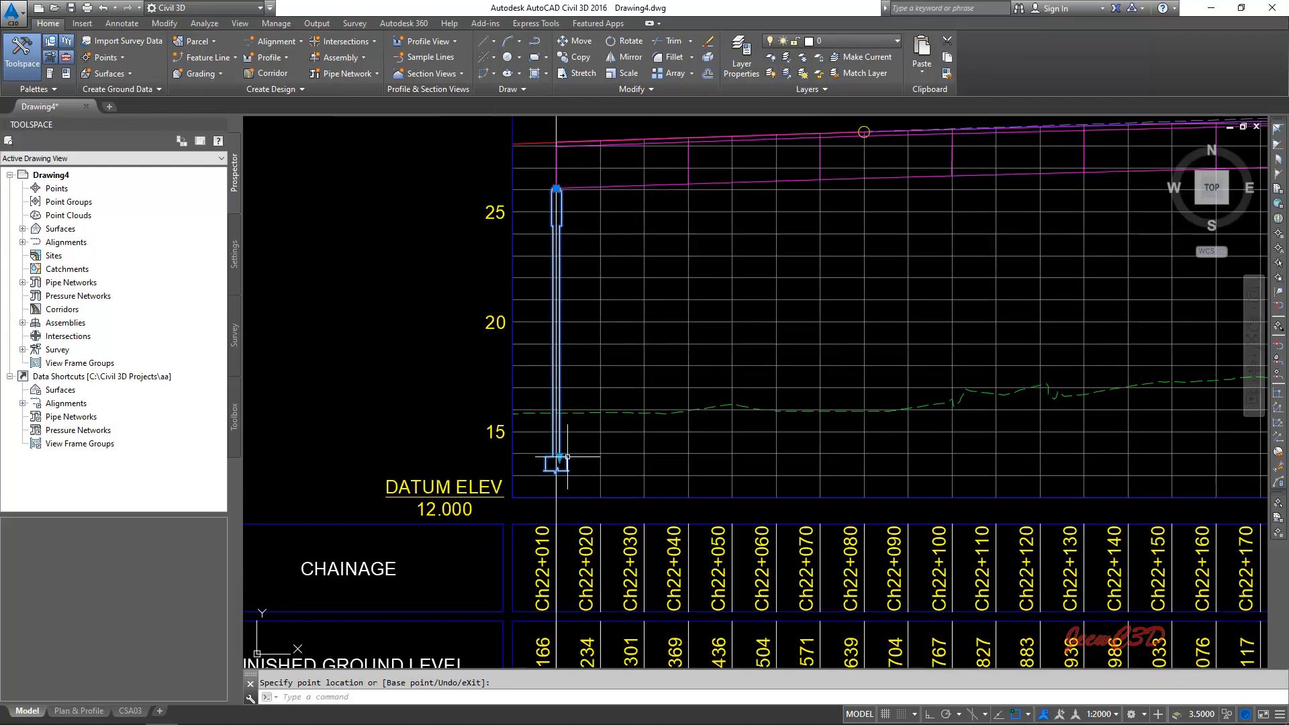
middle_drag(751, 469, 490, 389)
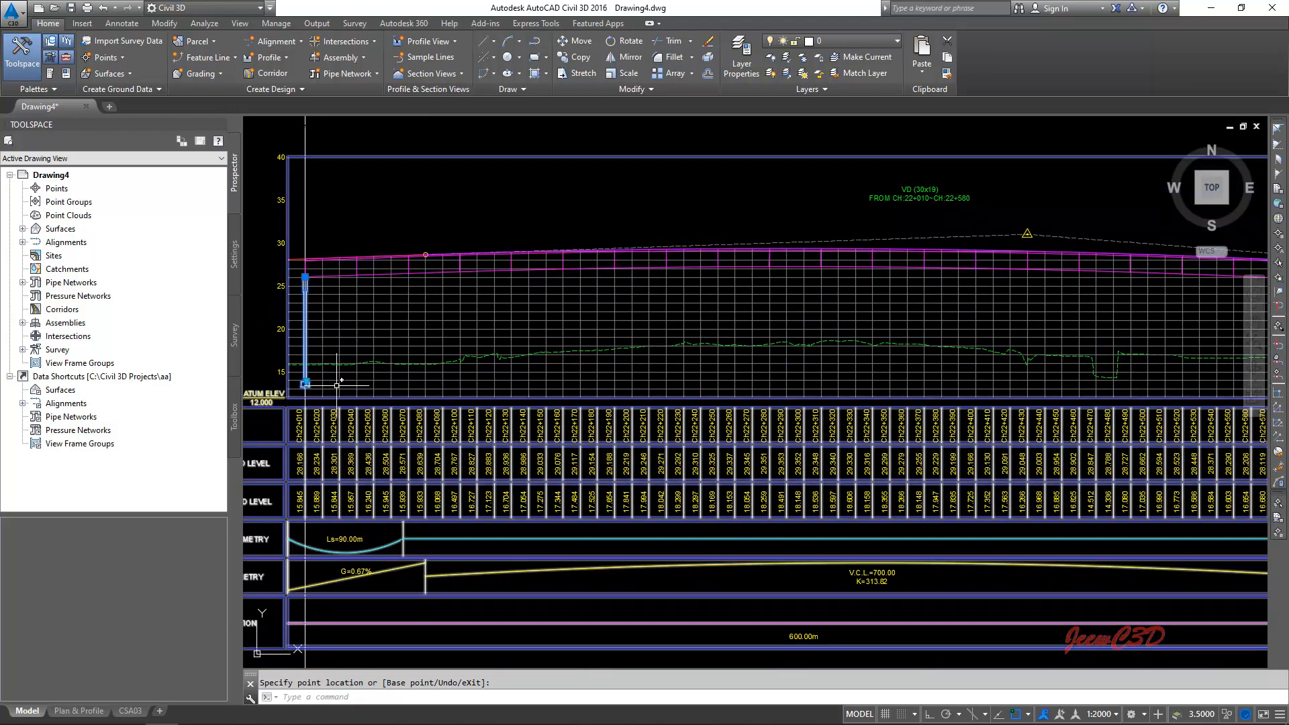
- Create a path array of the first pier along the lower offset polyline
key(Escape)
scroll(463, 312, up, 5)
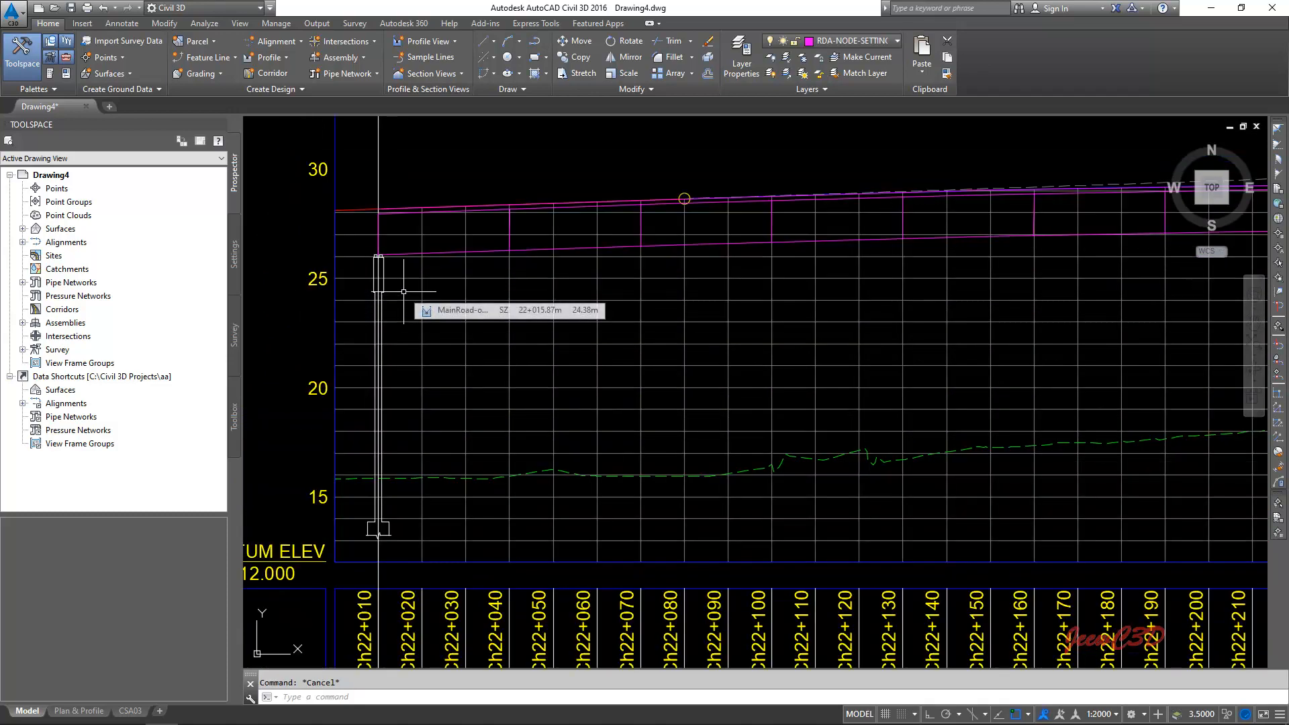
text(a)
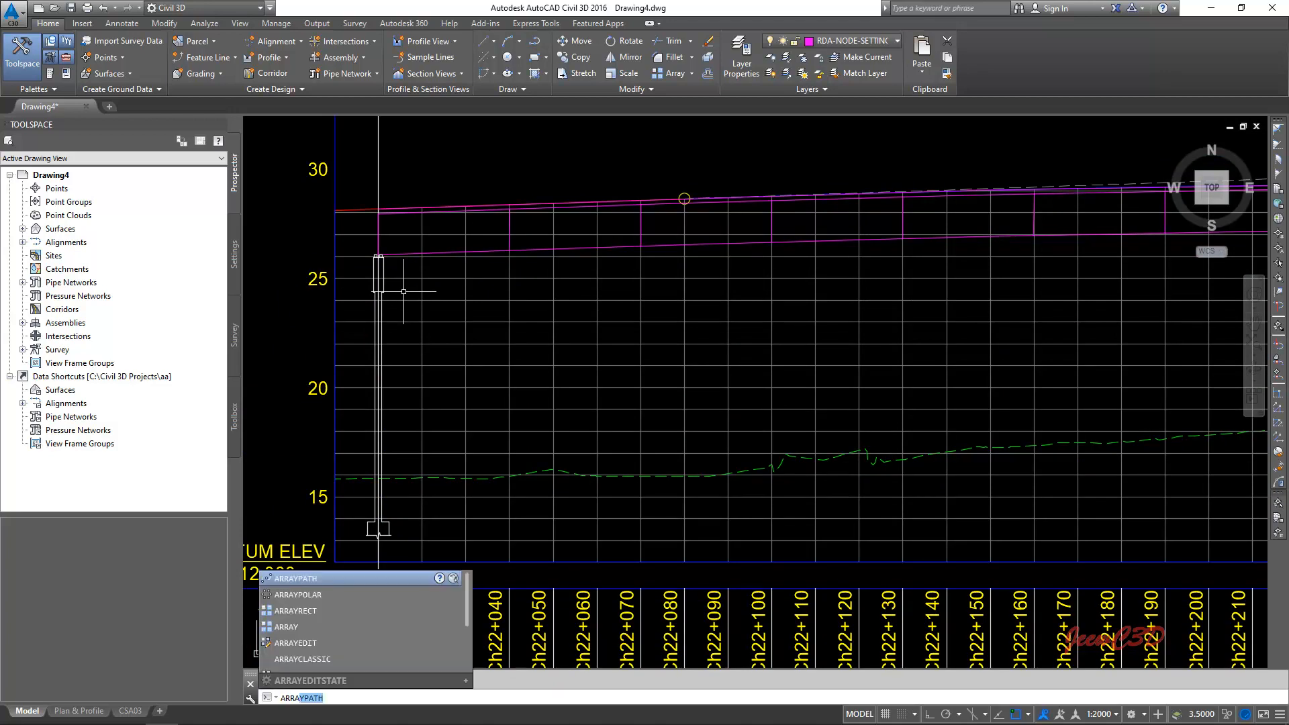
click(317, 579)
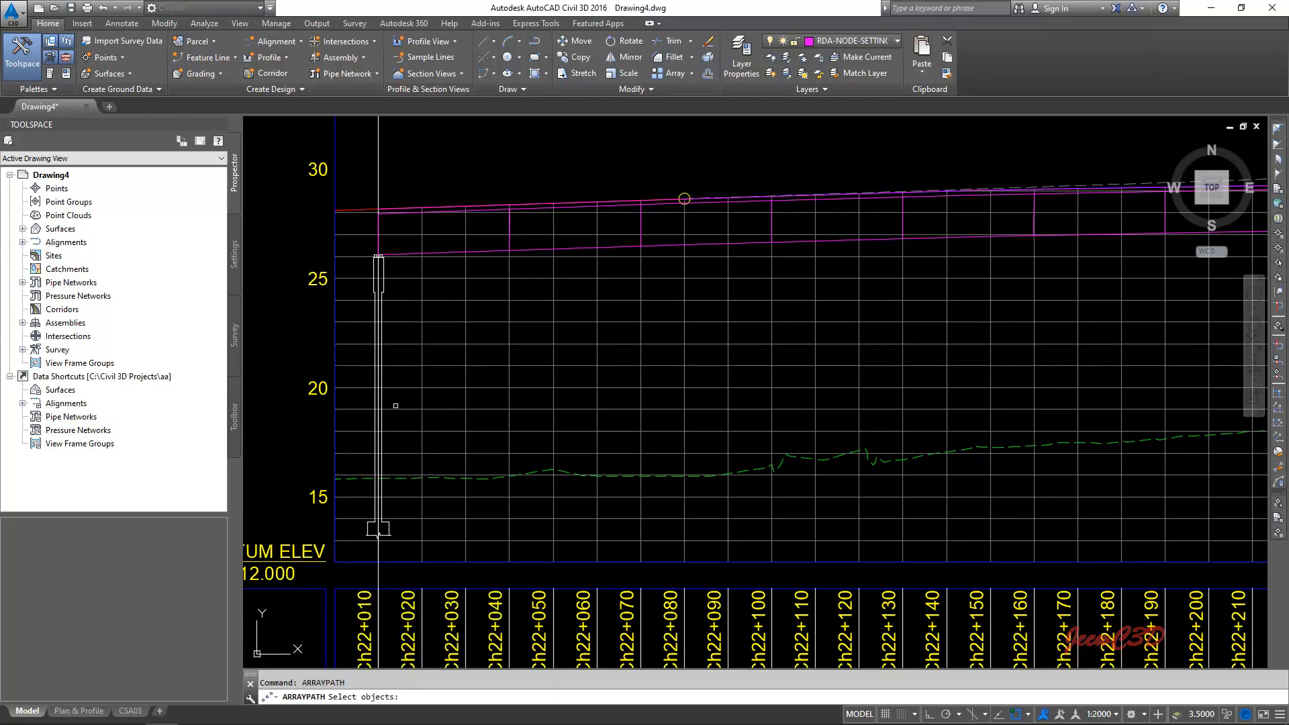
scroll(395, 406, up, 5)
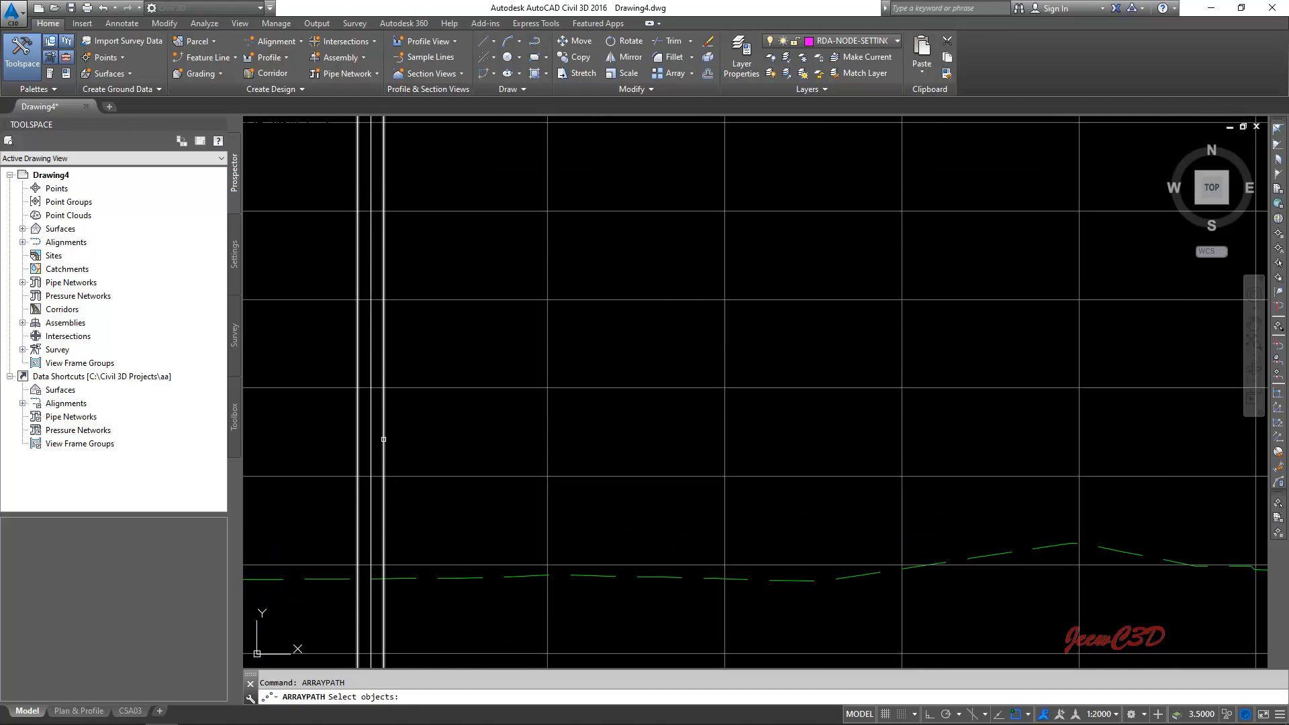
click(383, 440)
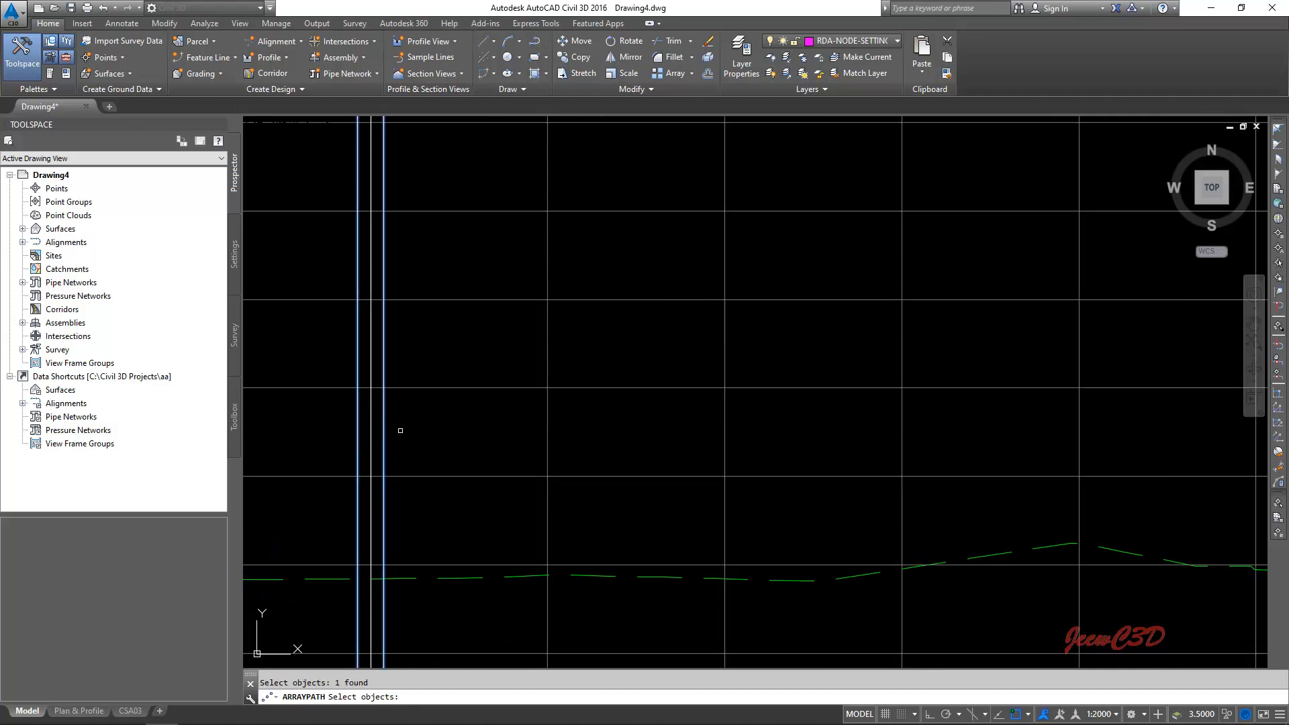
scroll(400, 431, down, 3)
key(Return)
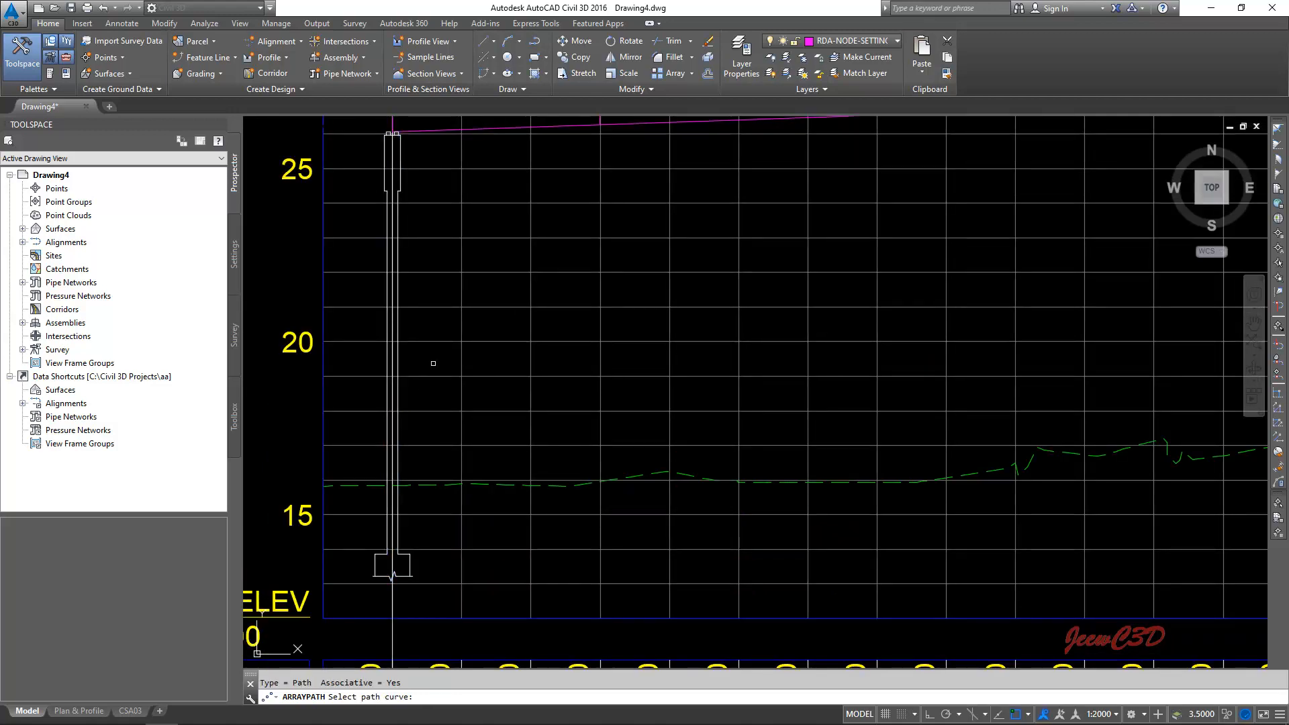
scroll(487, 366, down, 2)
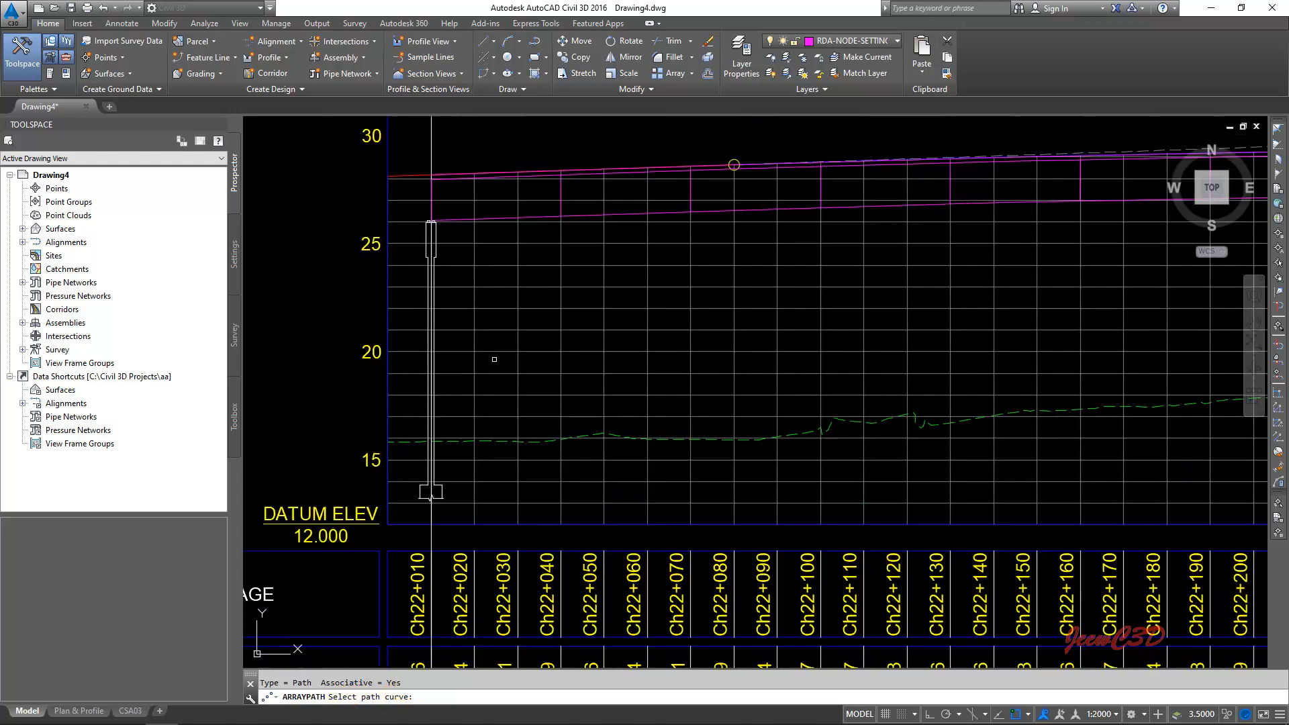
middle_drag(488, 301, 488, 338)
scroll(490, 323, up, 4)
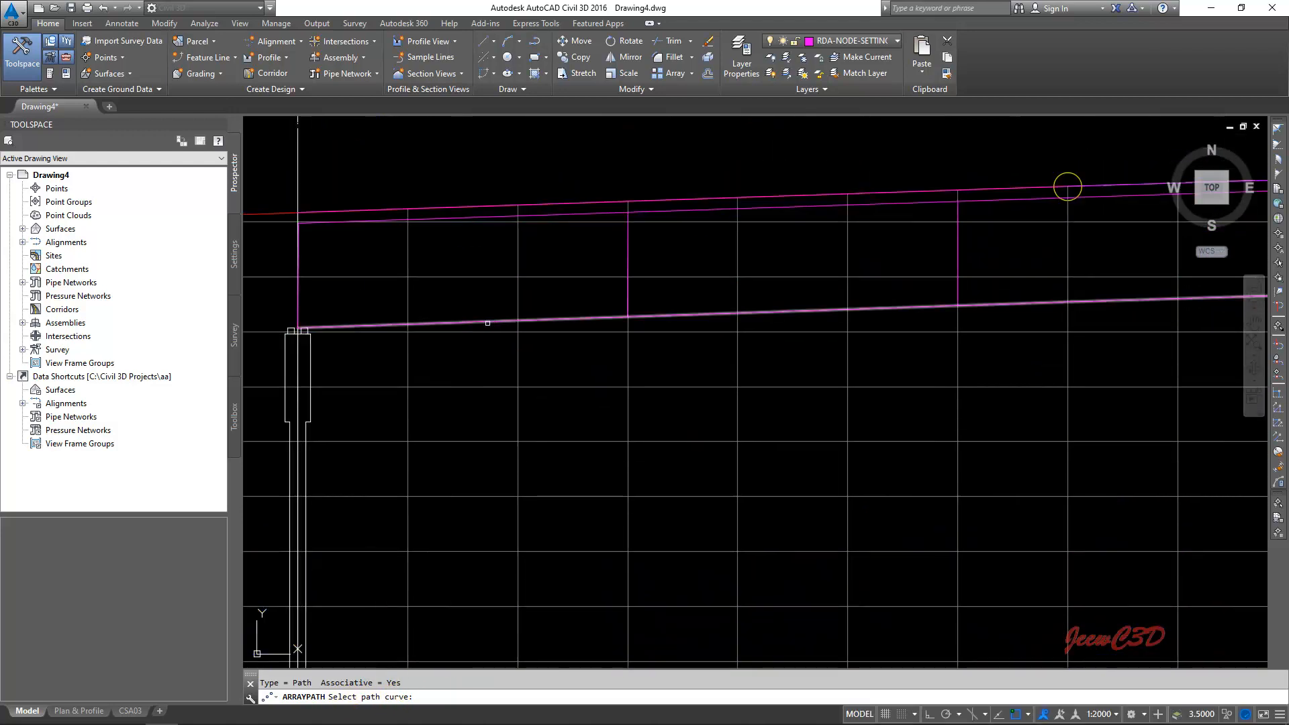
click(491, 323)
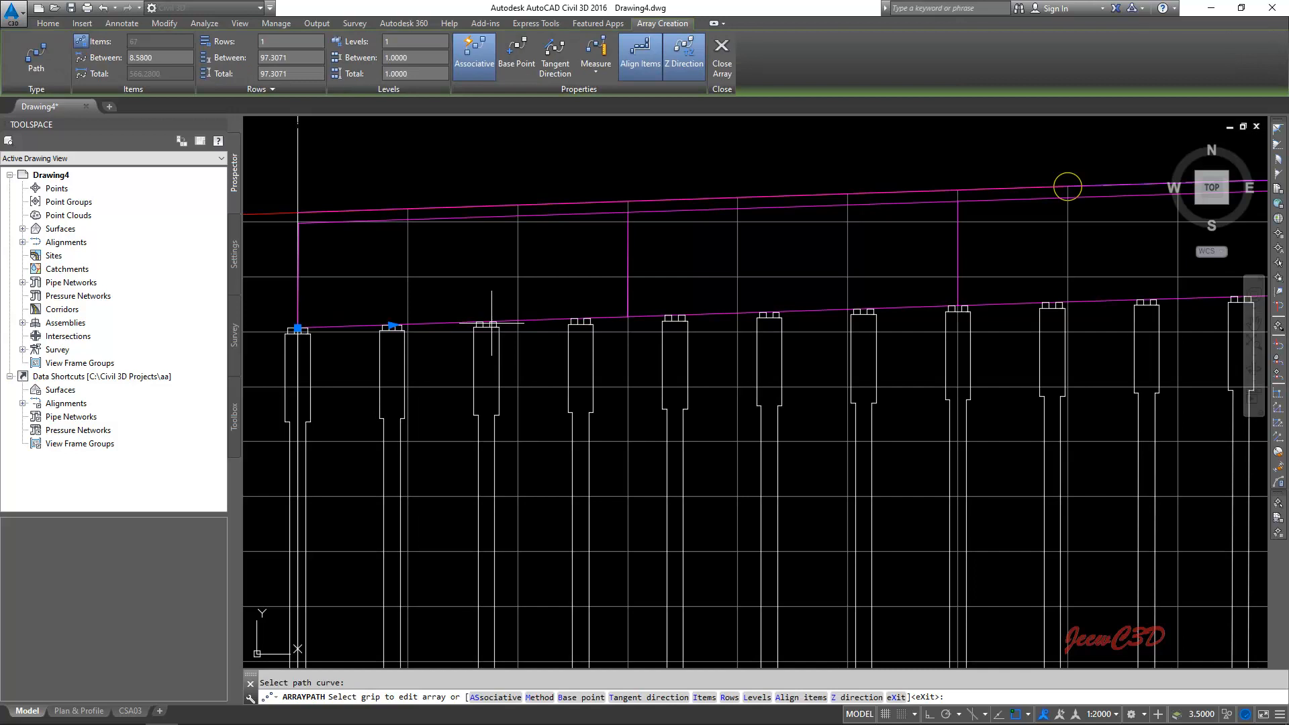
- Set the pier array spacing to 30 with item alignment turned off, and accept the array
click(158, 55)
key(Return)
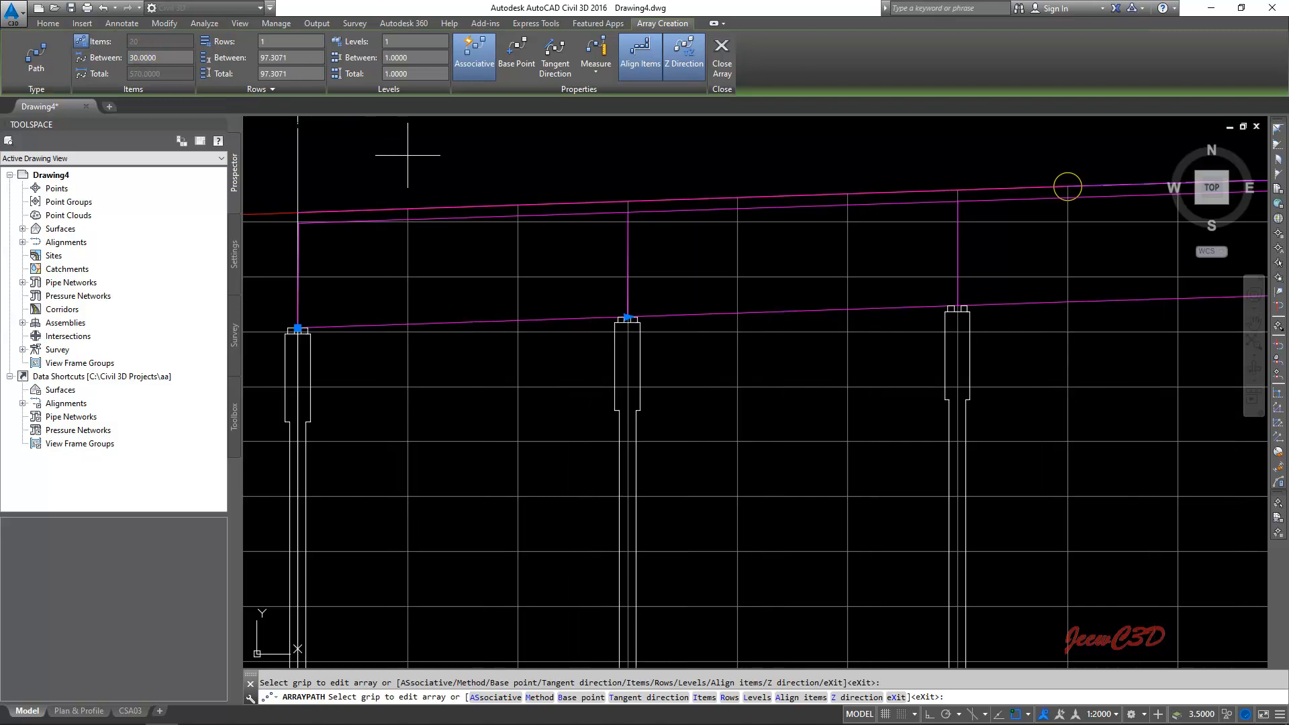
click(640, 58)
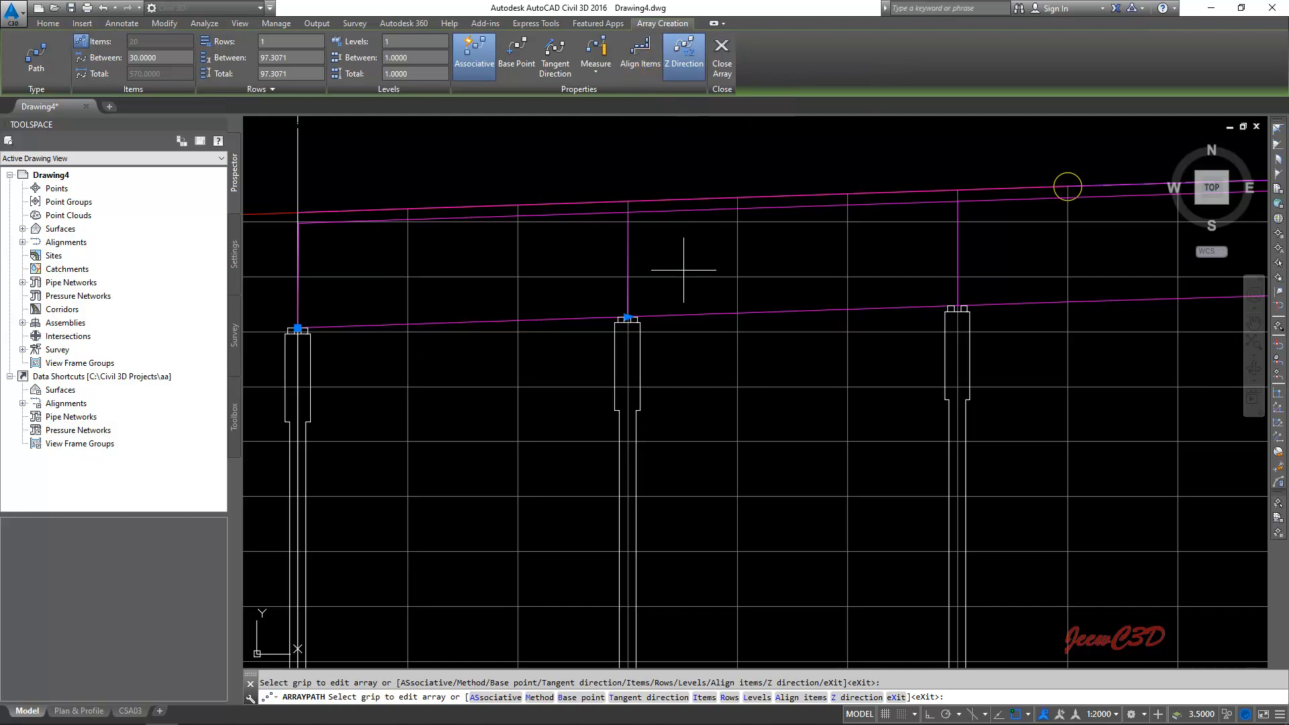
scroll(683, 288, down, 2)
scroll(683, 289, down, 4)
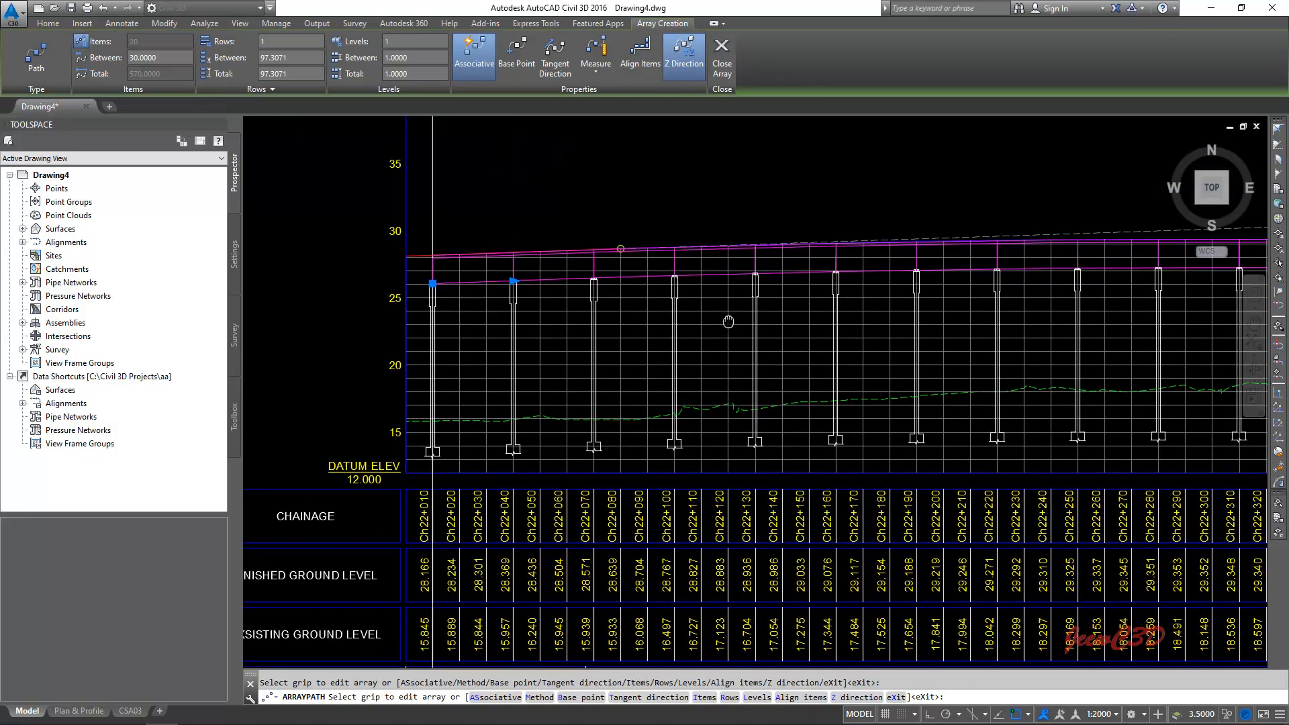
scroll(698, 334, down, 2)
mouse_move(867, 346)
middle_down()
mouse_move(584, 340)
mouse_move(872, 344)
mouse_move(765, 341)
middle_up()
right_click(812, 224)
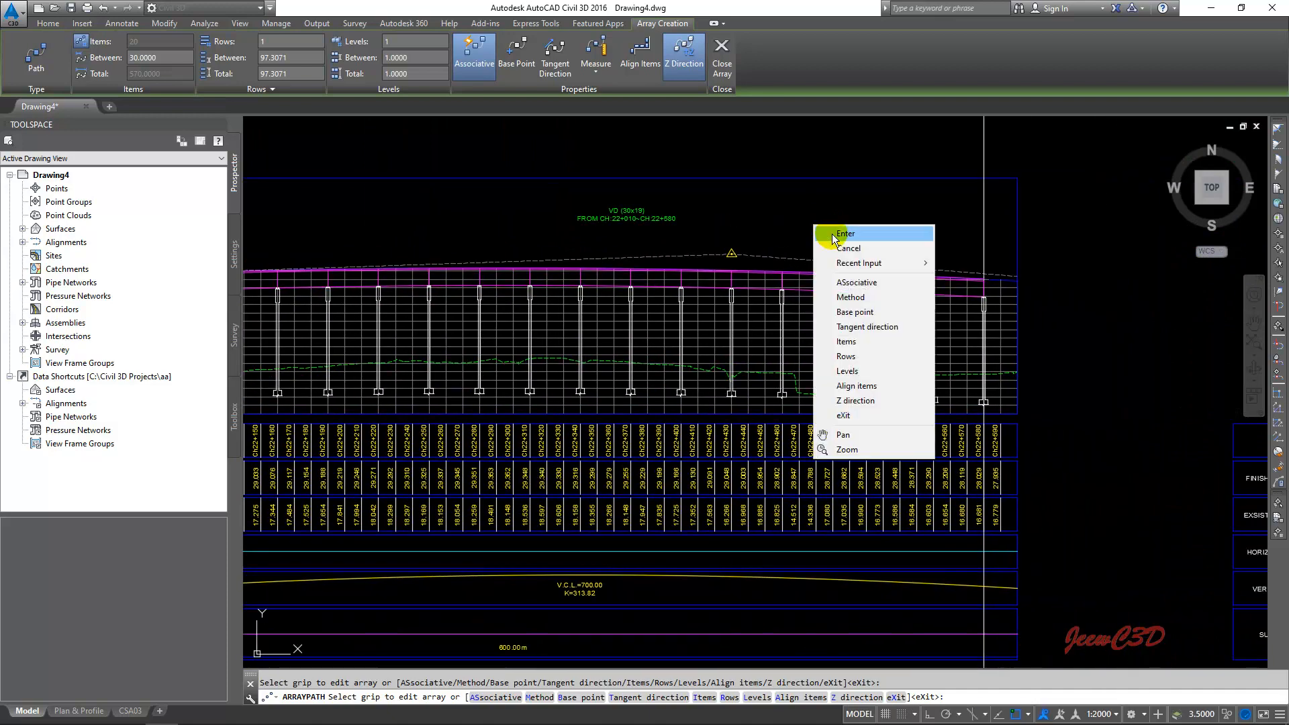
click(832, 234)
- Explode the pier array into individual pier blocks
scroll(947, 319, up, 2)
scroll(1011, 323, down, 5)
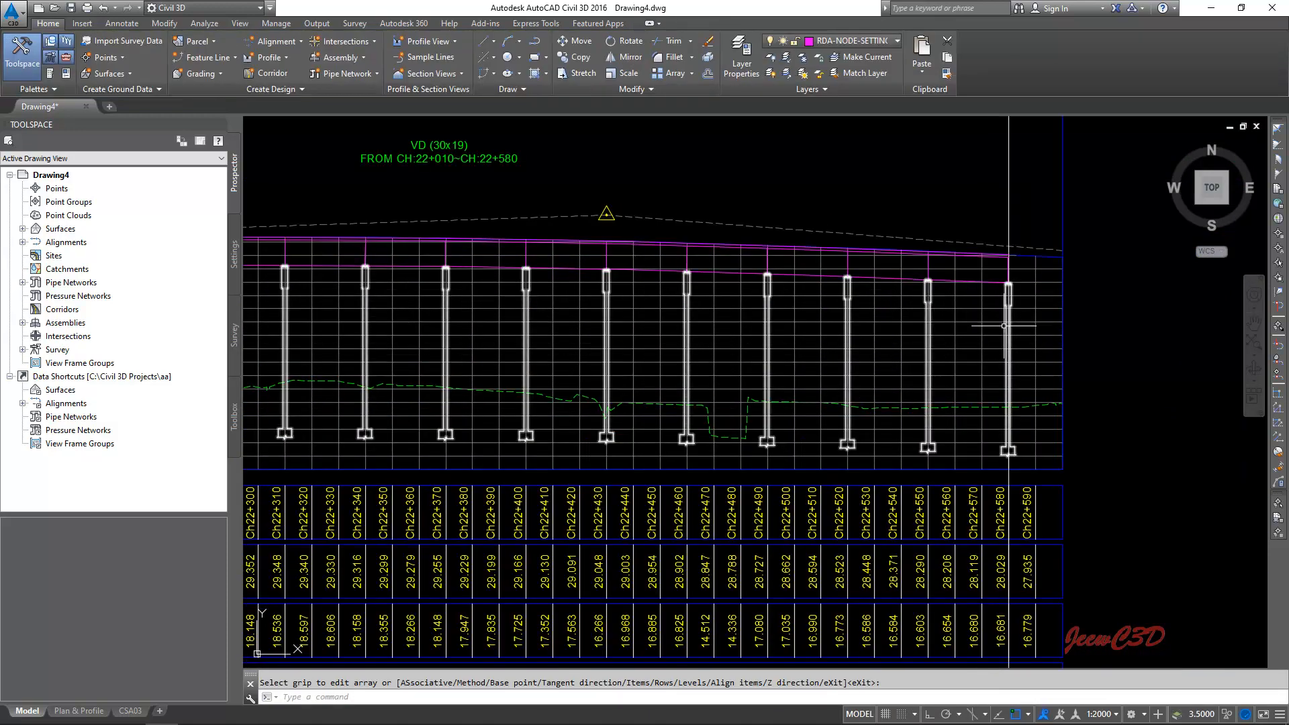
scroll(403, 356, up, 5)
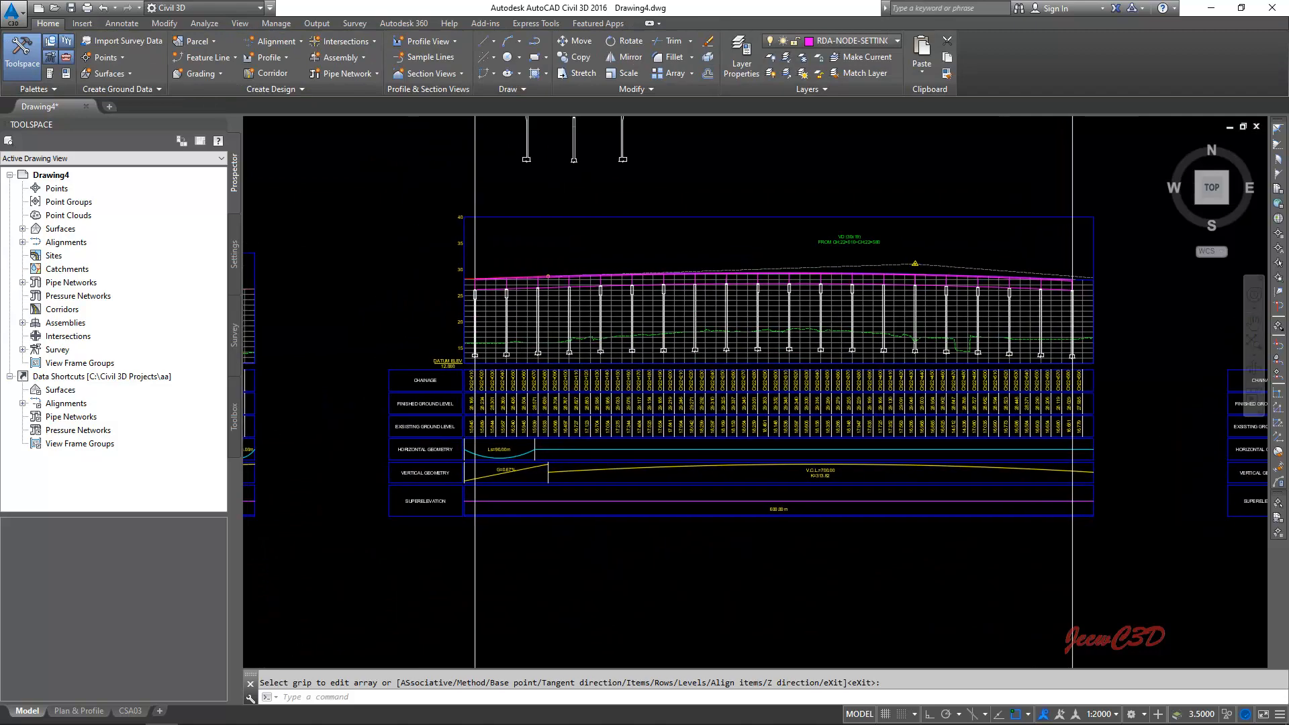
key(Escape)
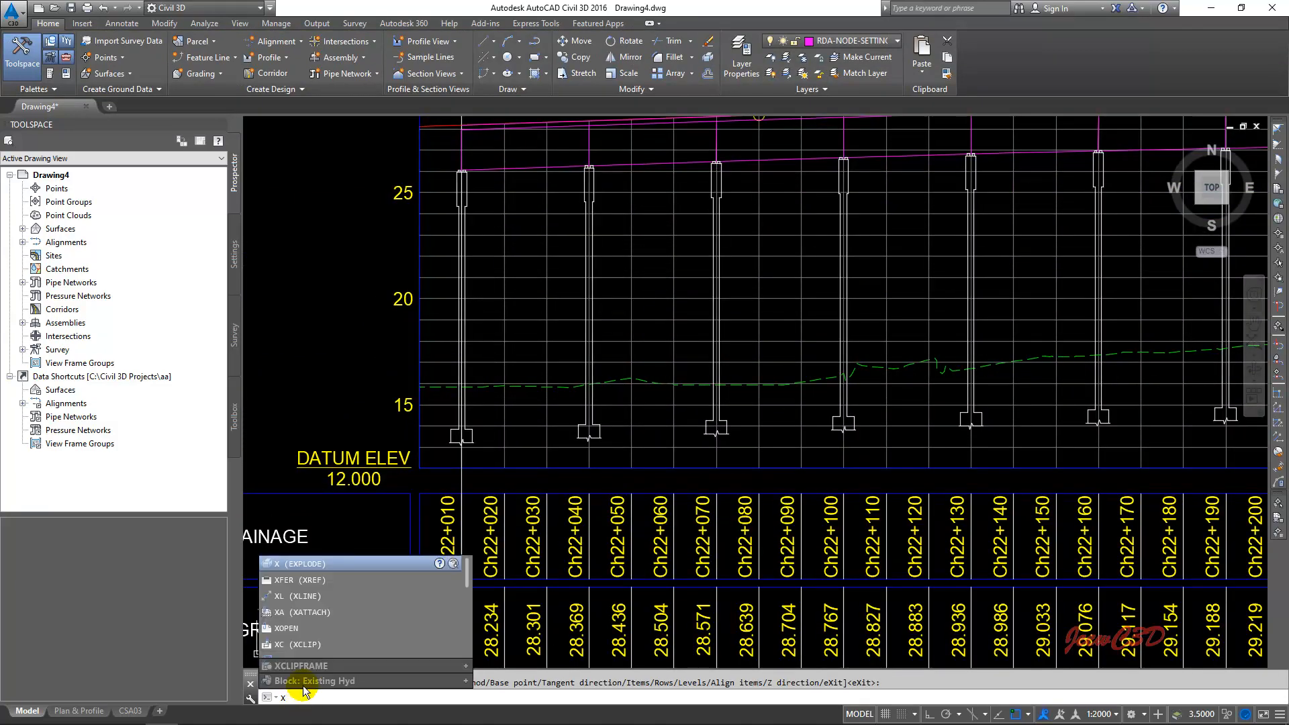
click(324, 563)
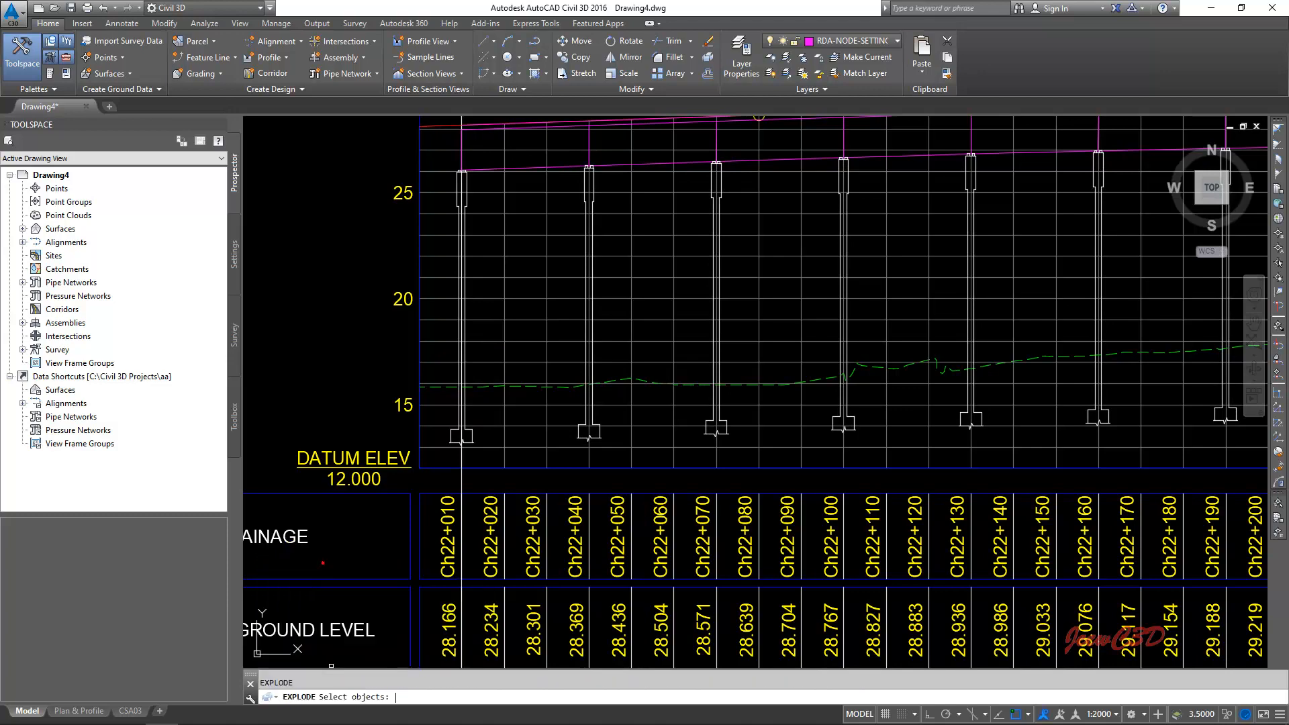
scroll(470, 436, up, 4)
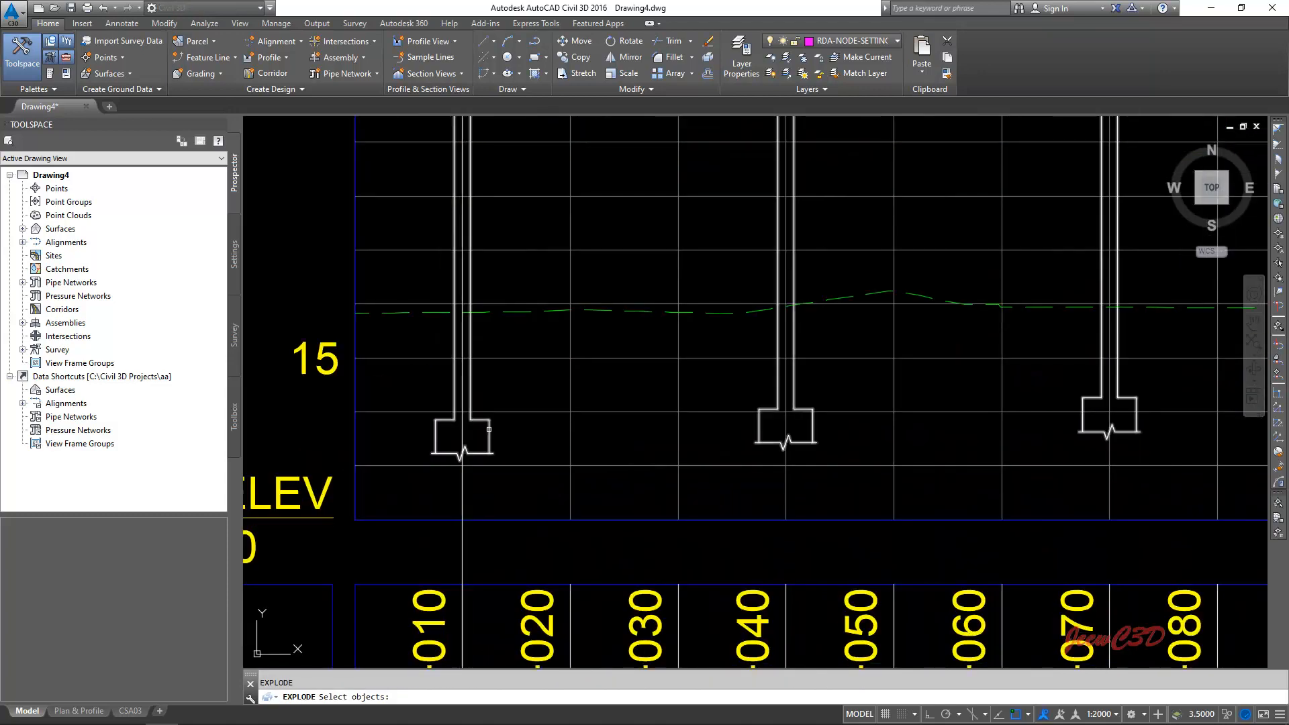
click(488, 429)
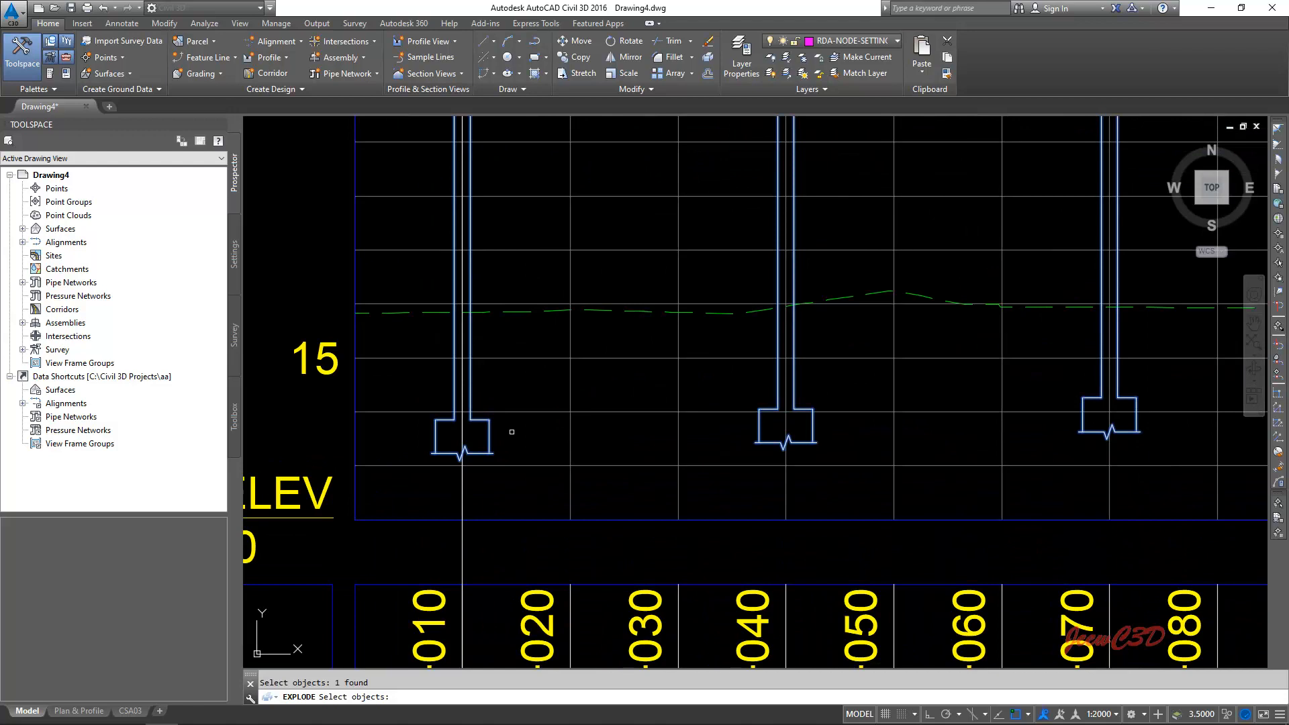
key(Return)
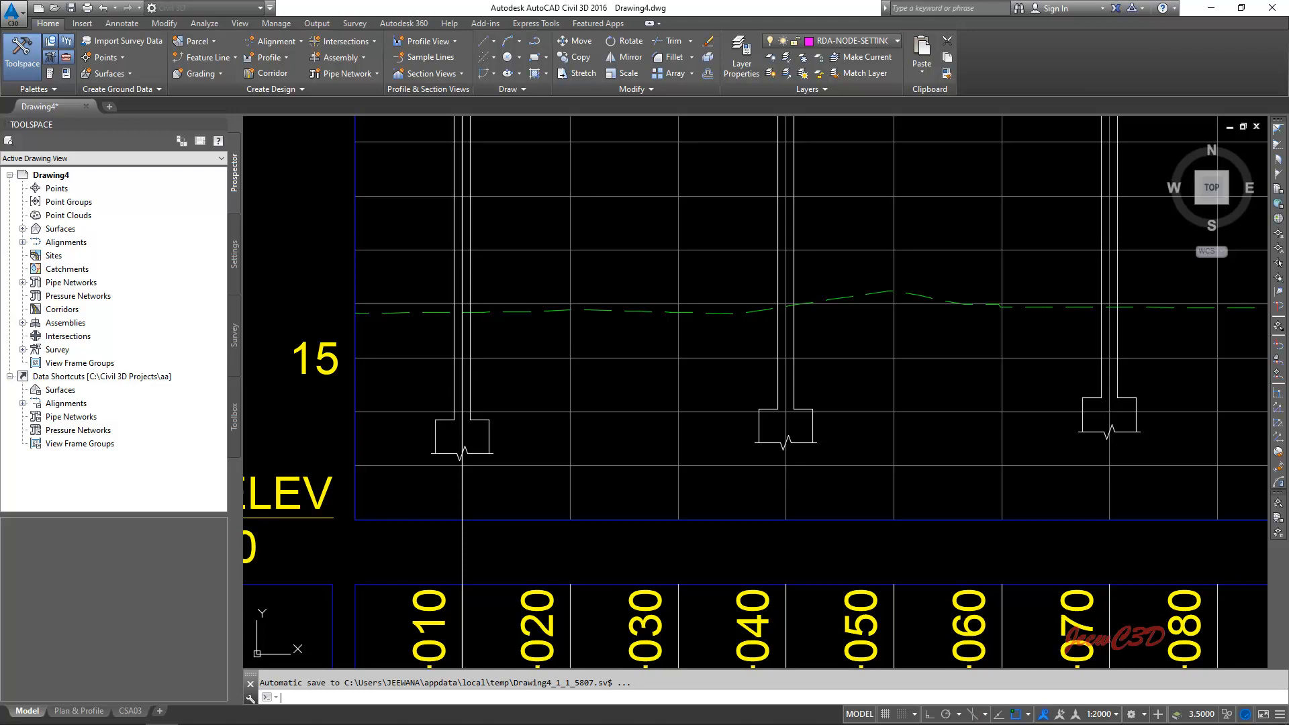
click(575, 191)
scroll(544, 287, down, 4)
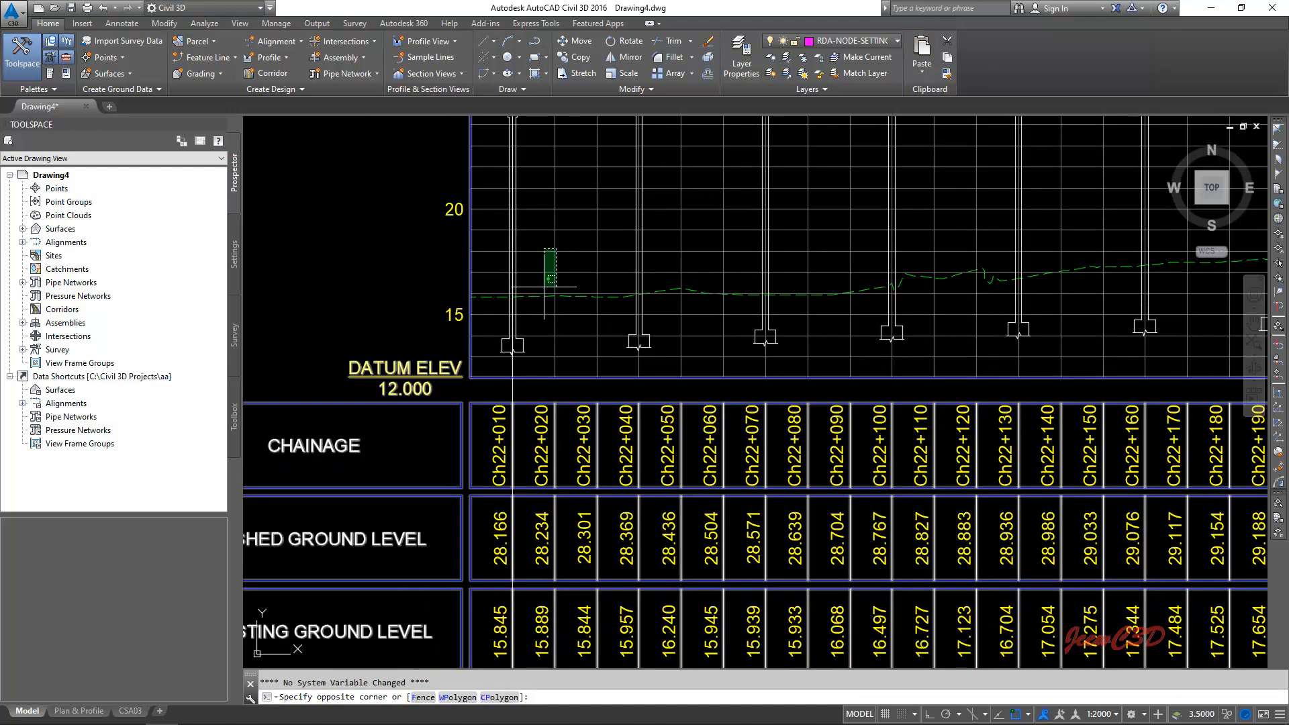
key(Escape)
- Delete the first and last piers of the viaduct, at chainages 22+010 and 22+580
scroll(512, 315, up, 4)
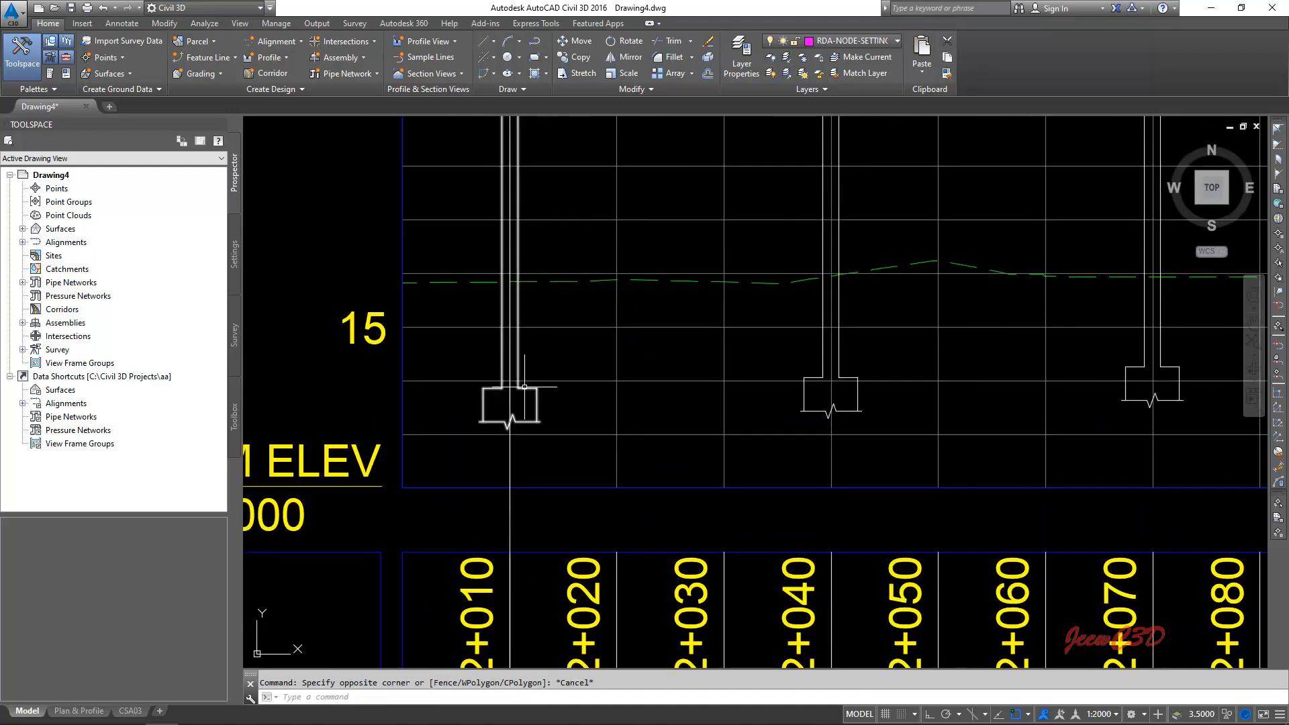
click(525, 387)
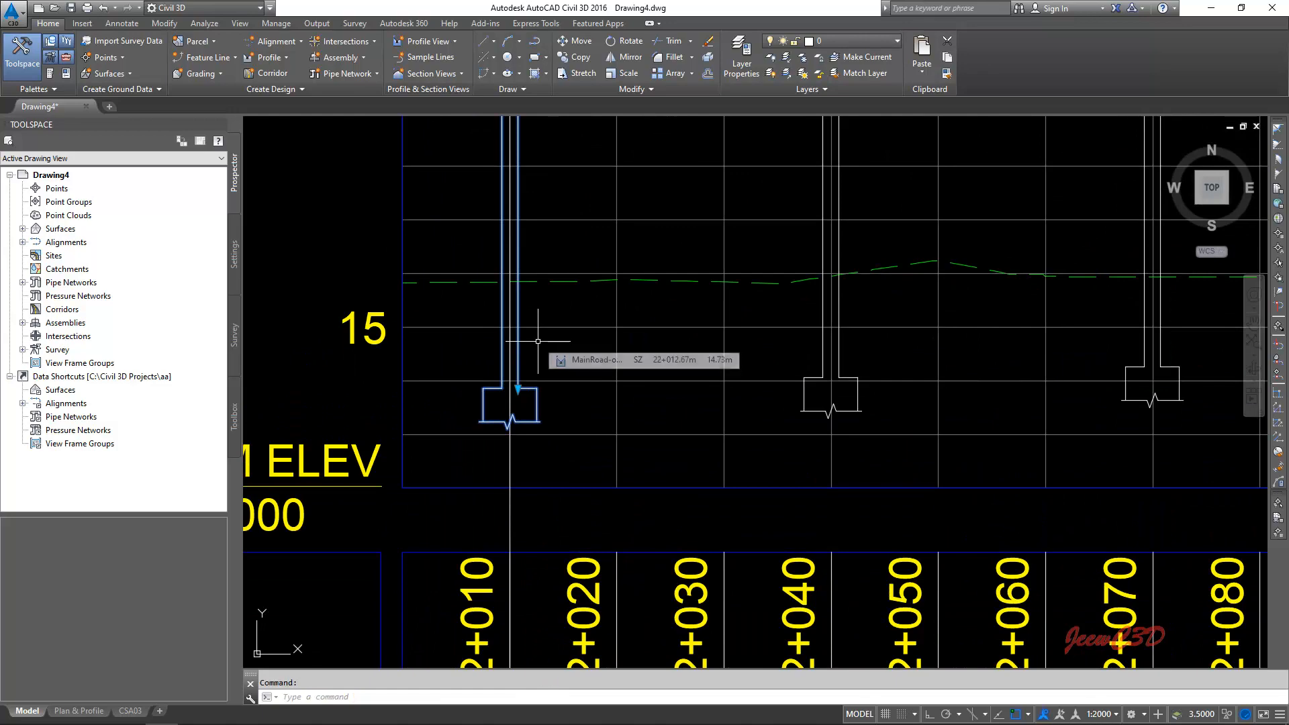
key(Delete)
scroll(535, 340, down, 6)
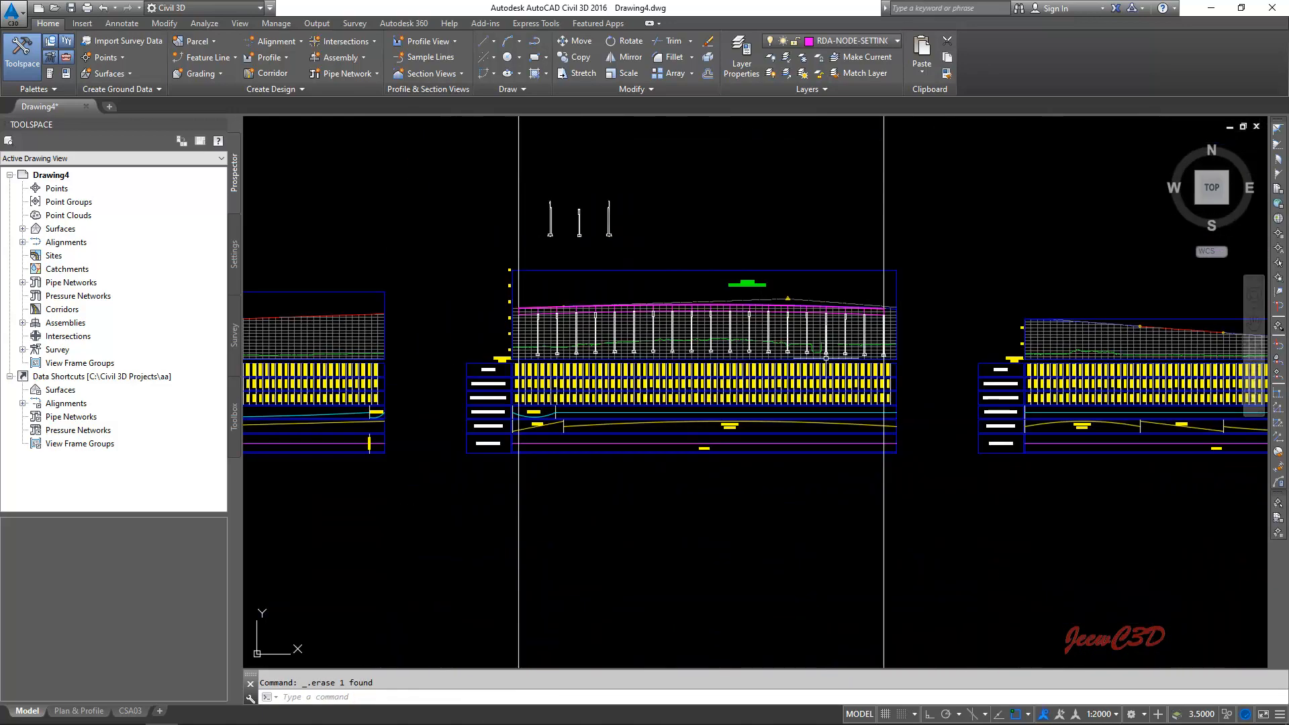
scroll(826, 358, up, 8)
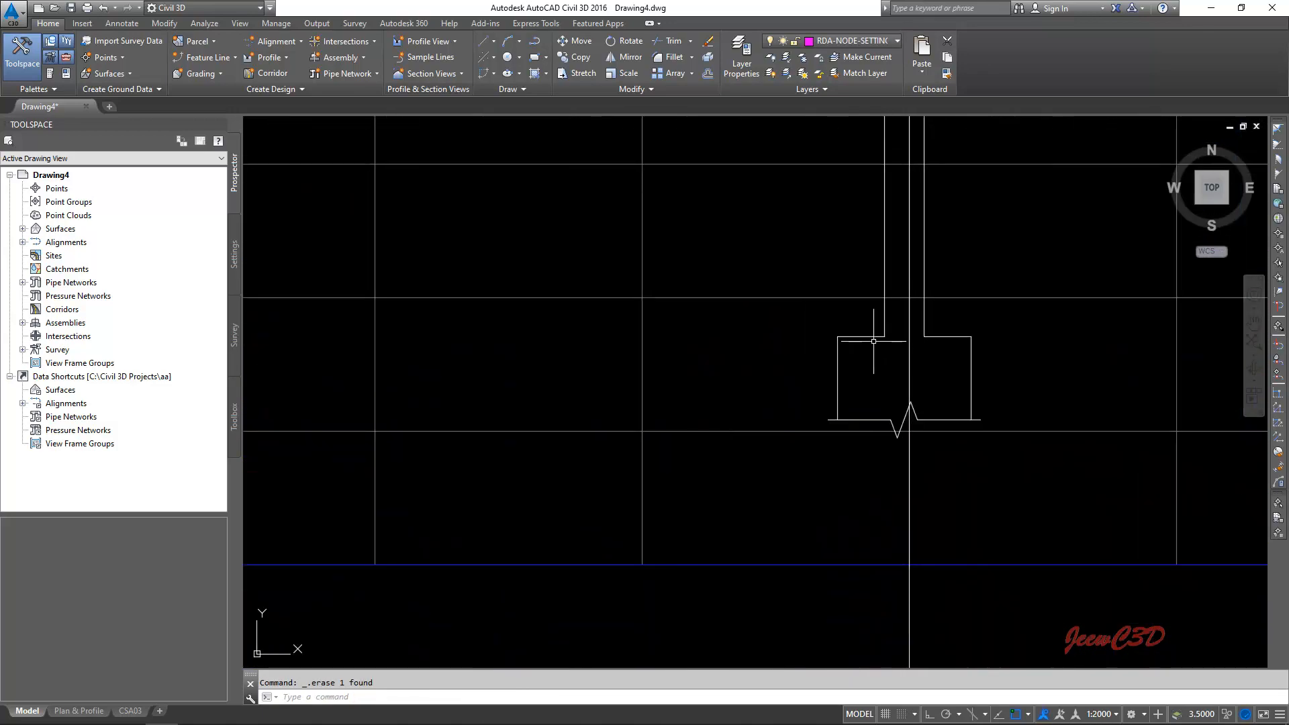
click(874, 339)
key(Delete)
- Copy the leftmost stepped-top pier block above the profile view, using its top-right insertion point as base point
scroll(773, 342, down, 10)
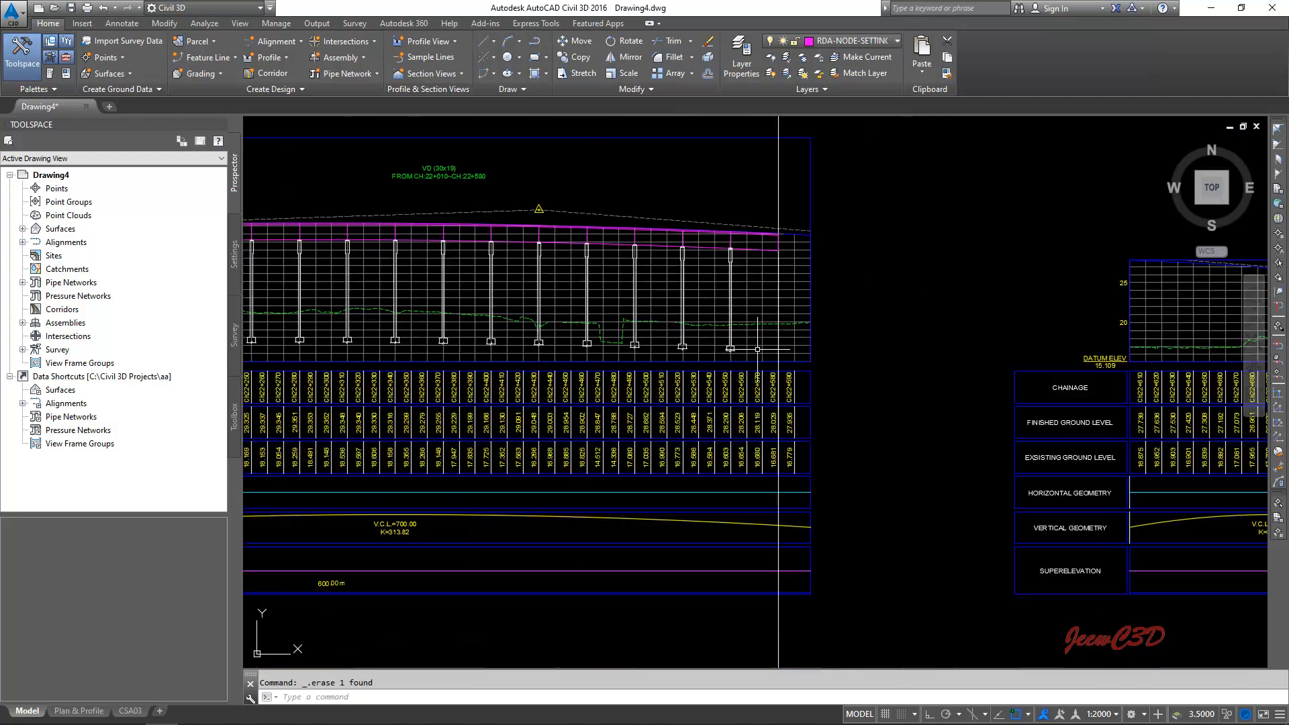
scroll(757, 349, down, 2)
scroll(570, 280, up, 8)
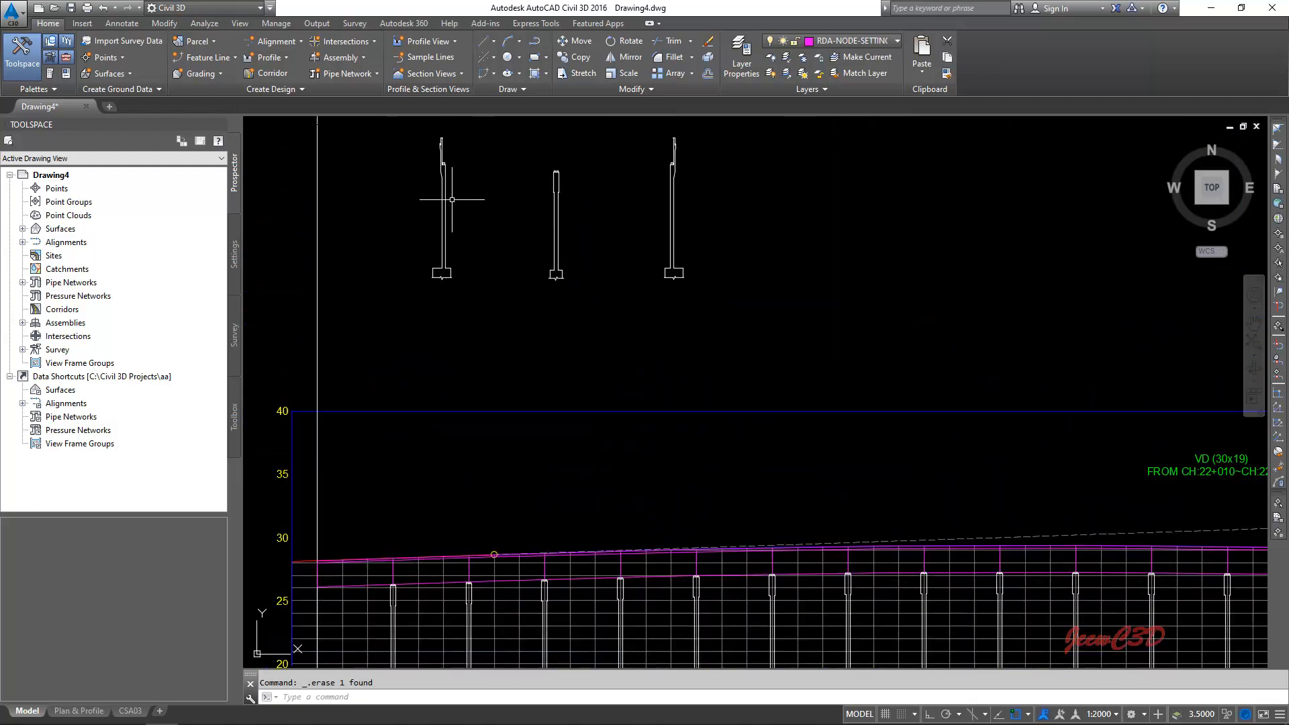
click(452, 200)
middle_drag(446, 193, 417, 288)
scroll(429, 255, up, 2)
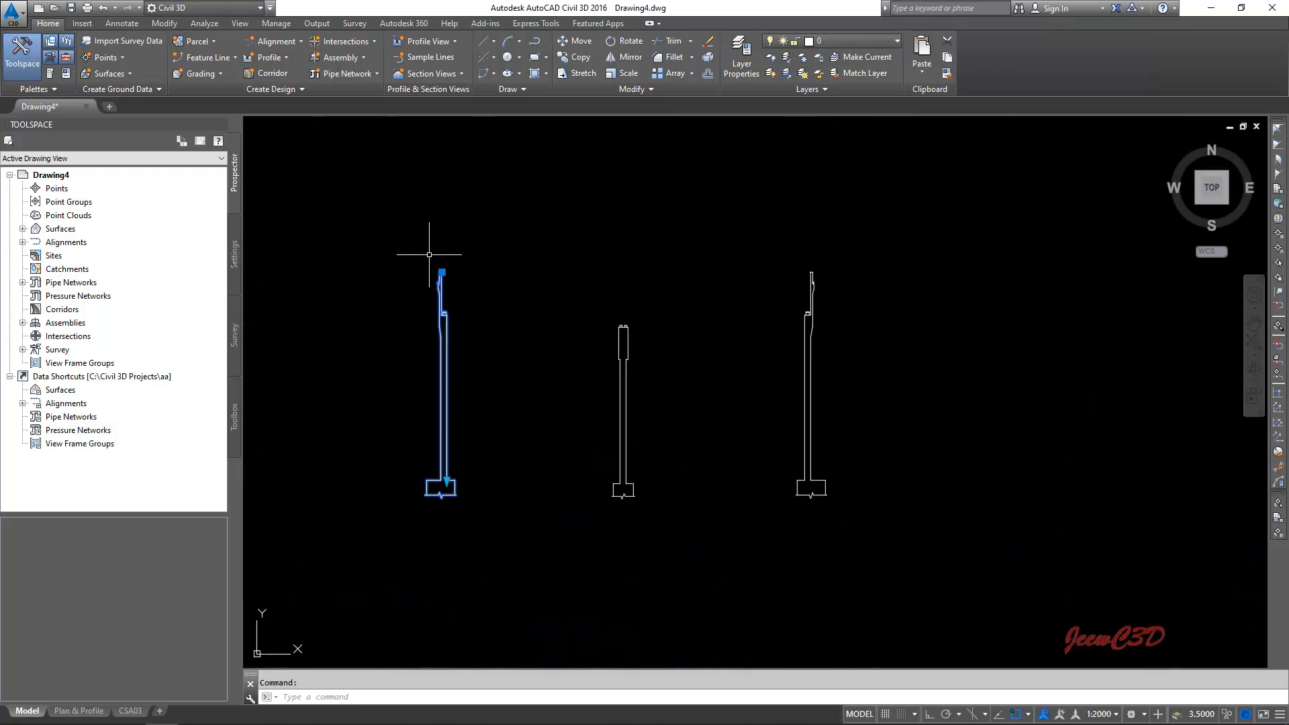
scroll(429, 255, up, 5)
right_click(425, 265)
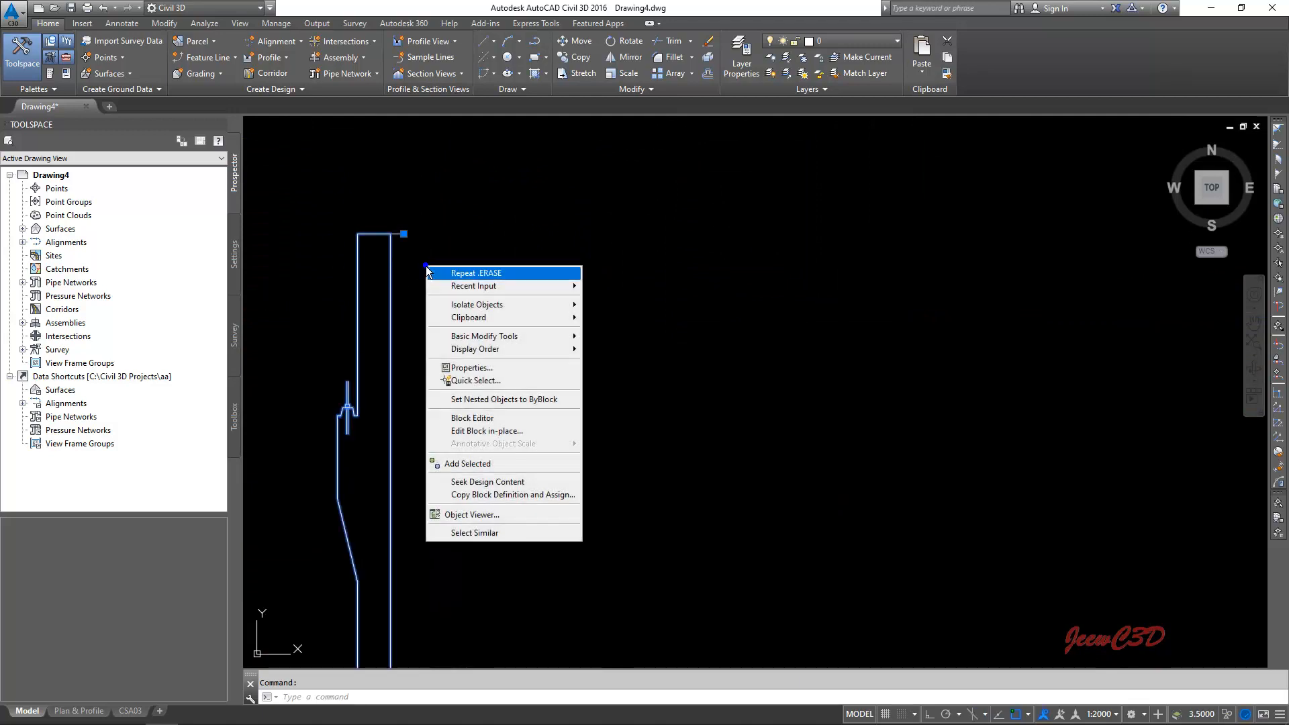
mouse_move(488, 318)
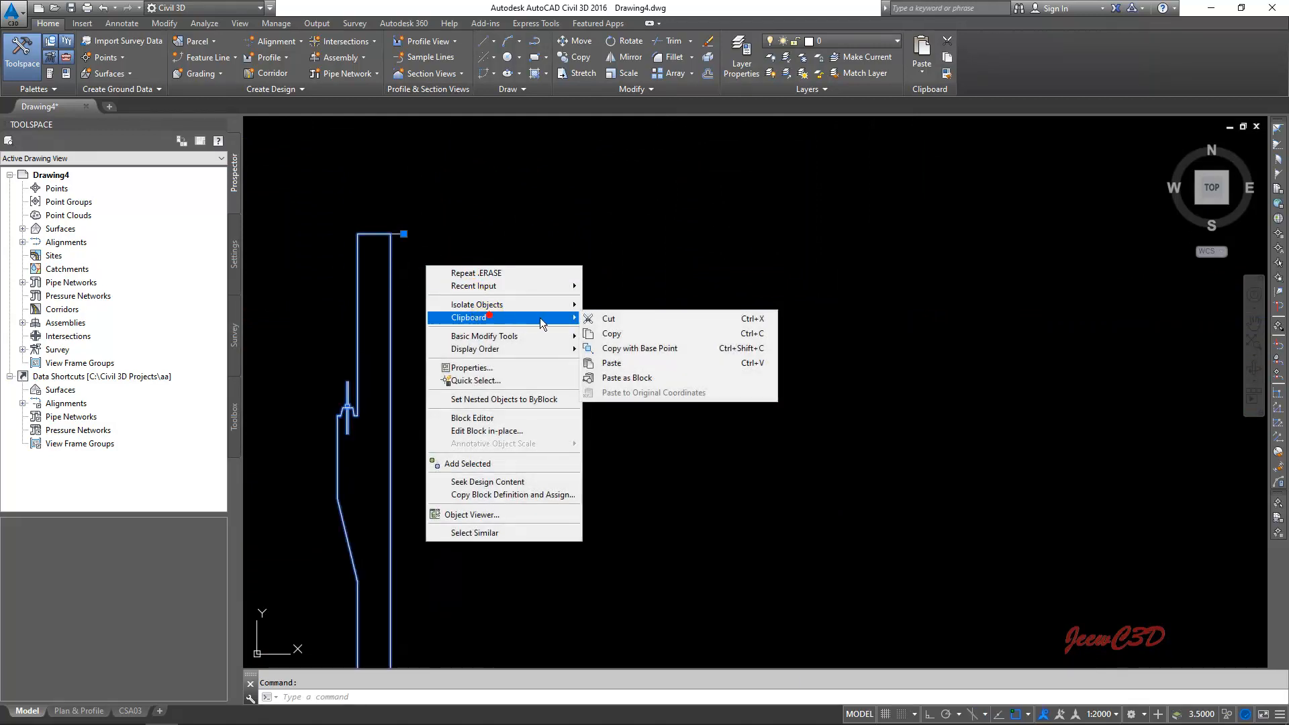
click(629, 350)
scroll(402, 235, up, 2)
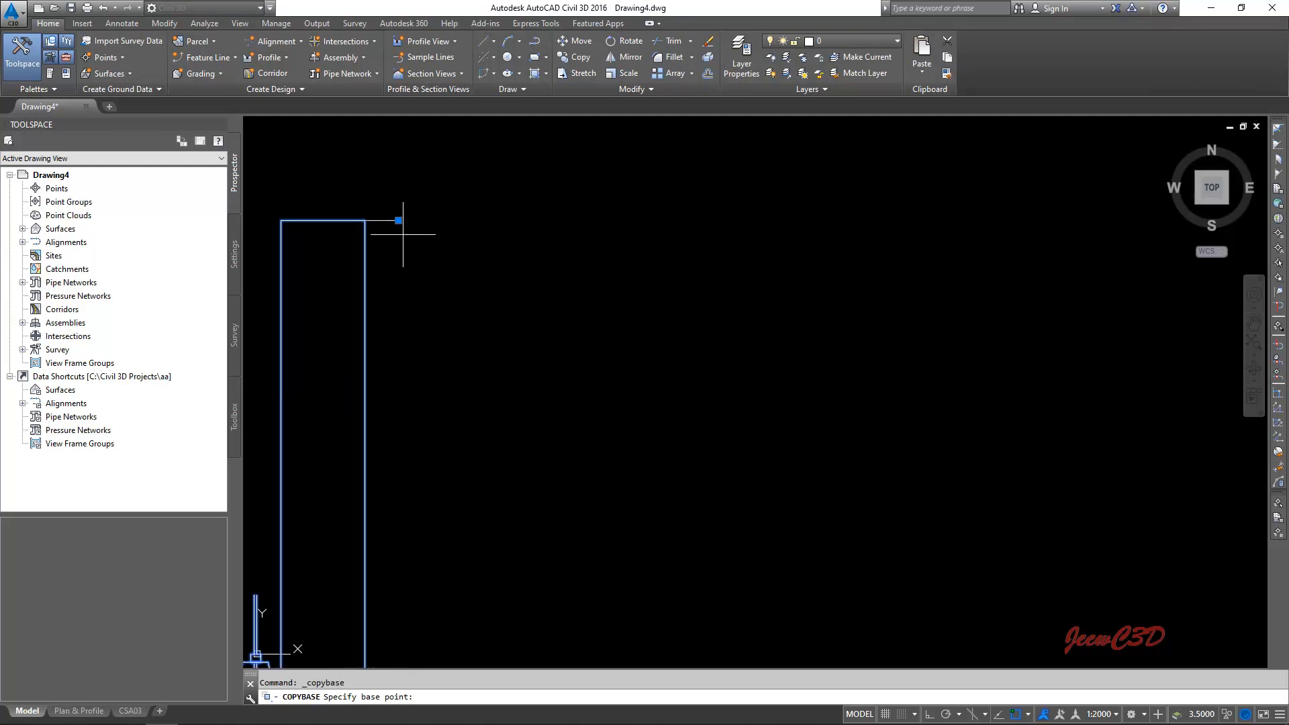
click(398, 220)
scroll(444, 353, down, 5)
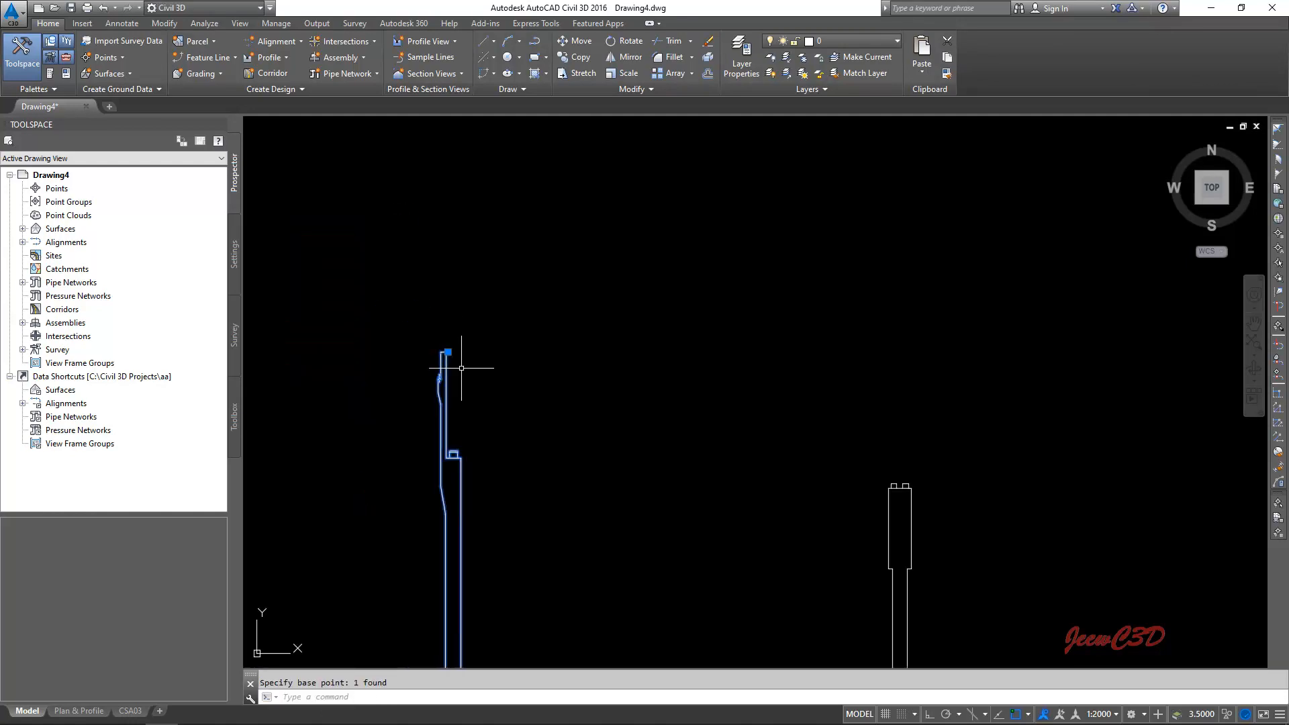
- Paste the copied start pier block at the upper corner of the deck's start, on the chainage 22+010 line
scroll(510, 349, down, 3)
scroll(479, 255, up, 8)
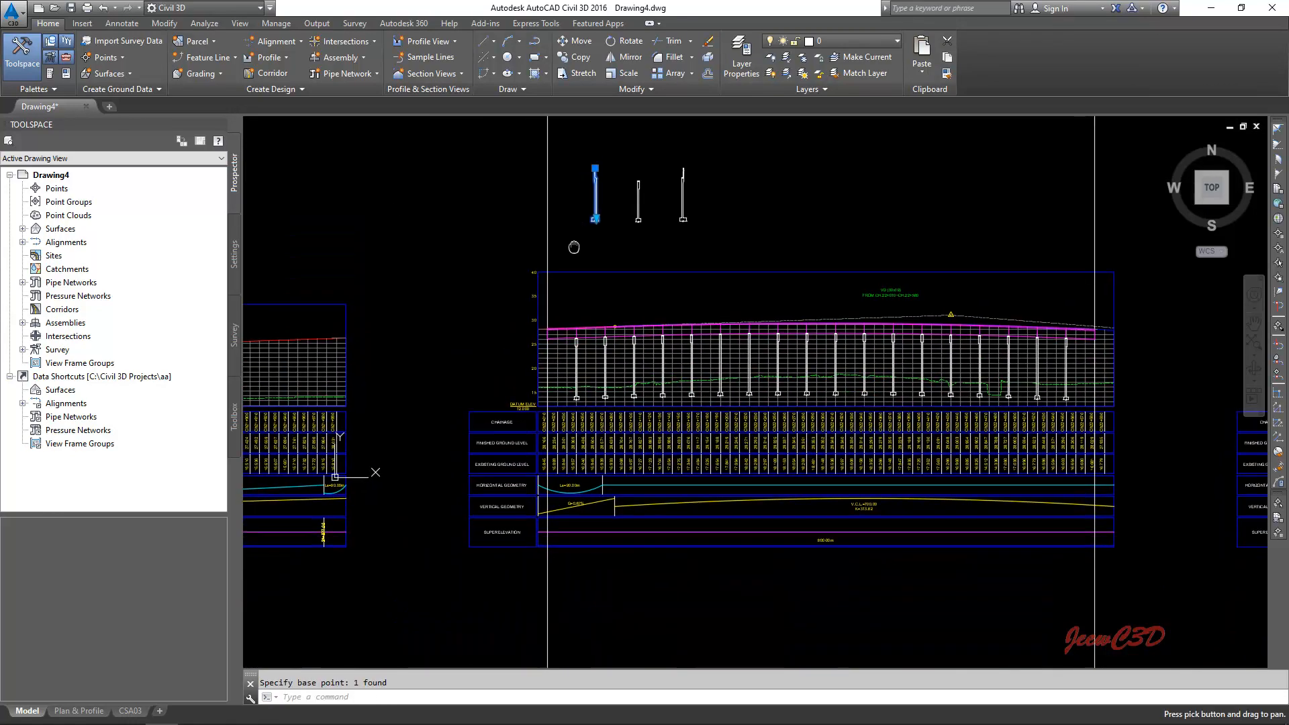
right_click(479, 255)
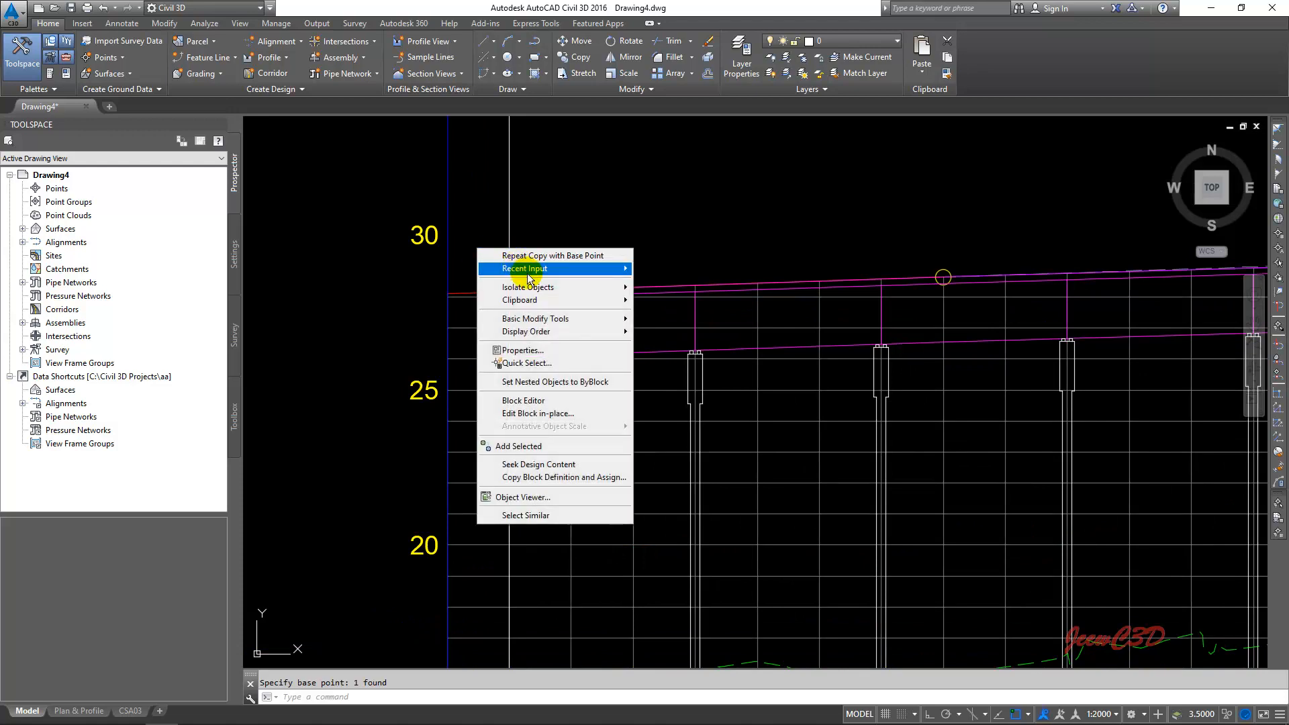
mouse_move(546, 303)
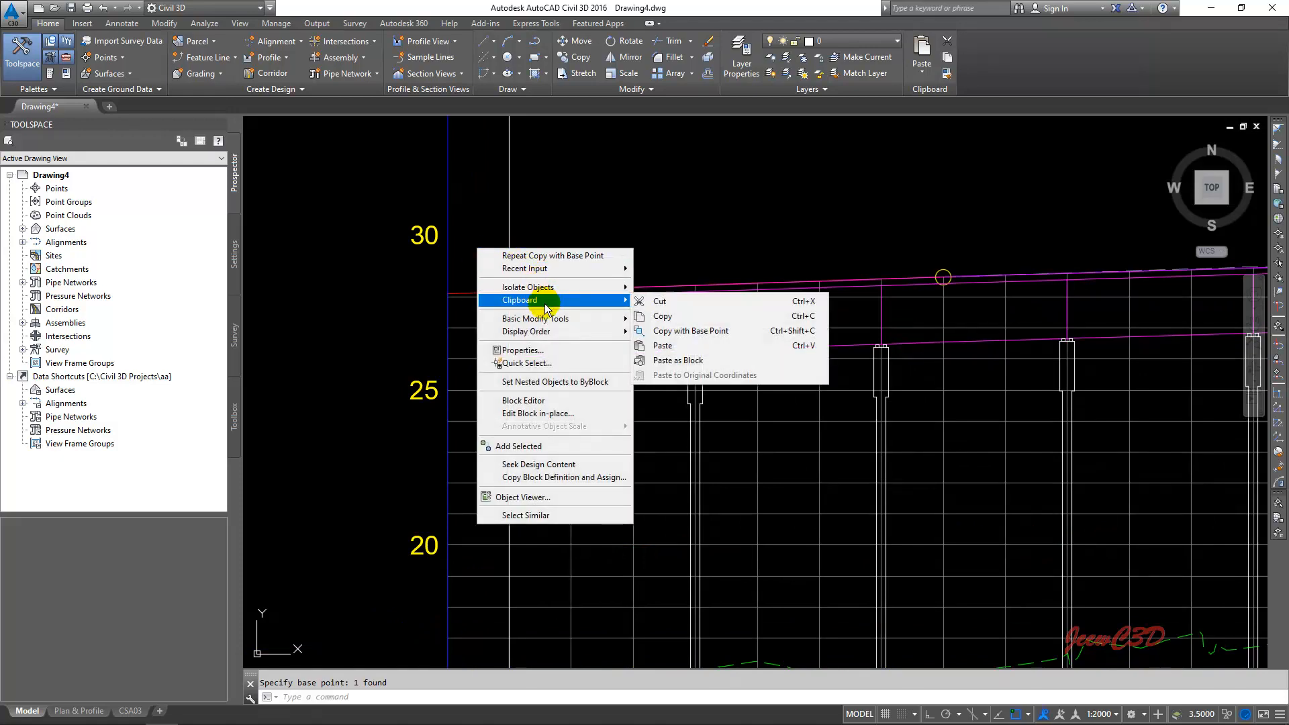
click(665, 345)
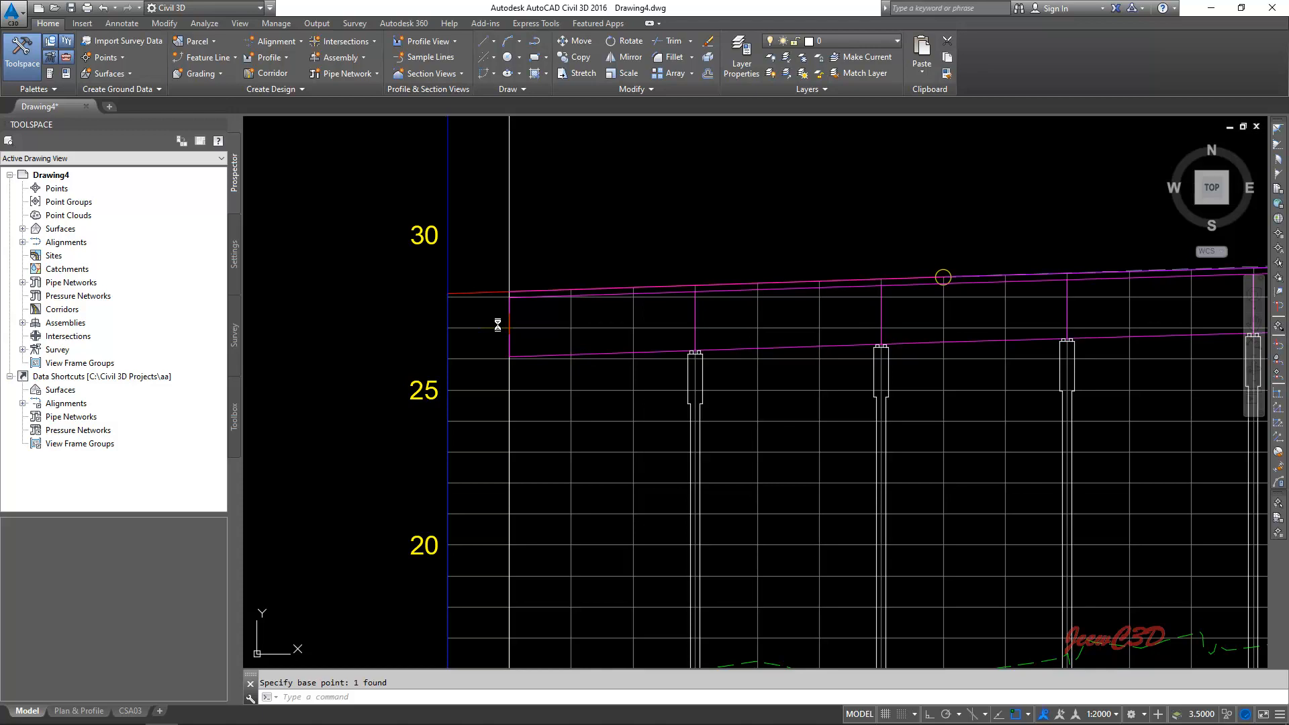
scroll(502, 336, up, 5)
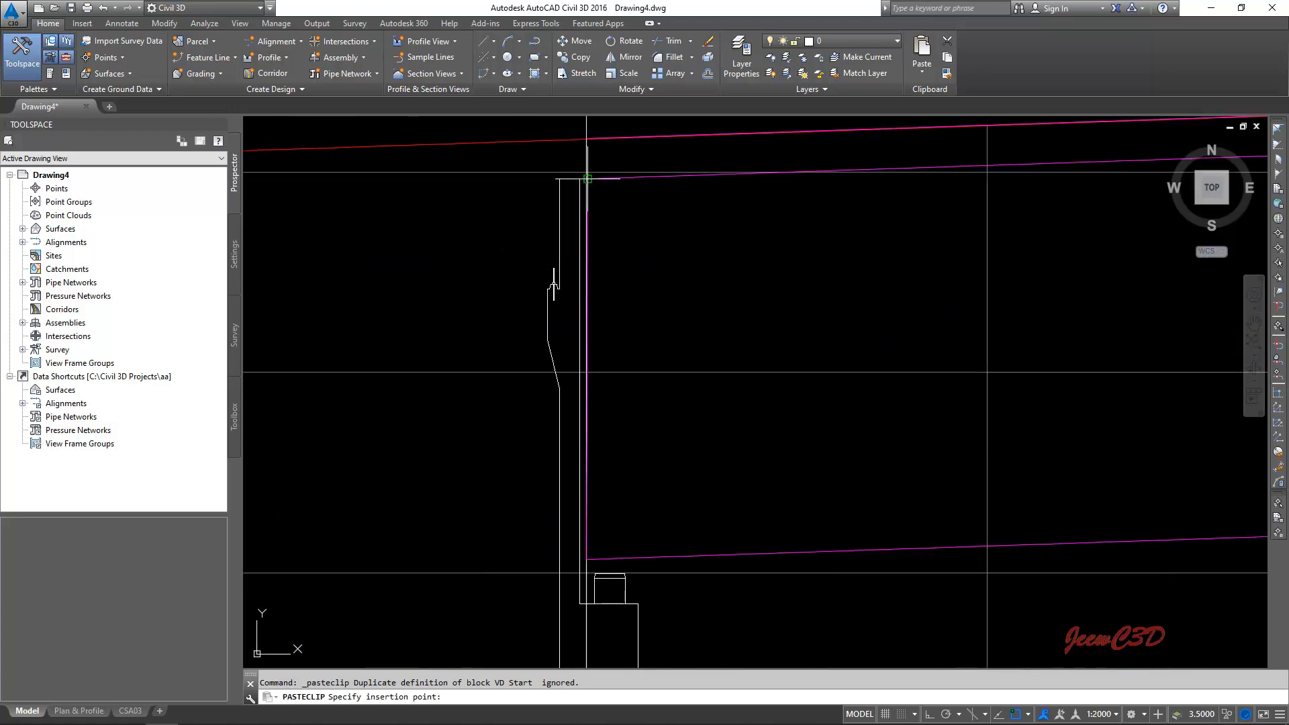
click(587, 178)
scroll(576, 203, down, 6)
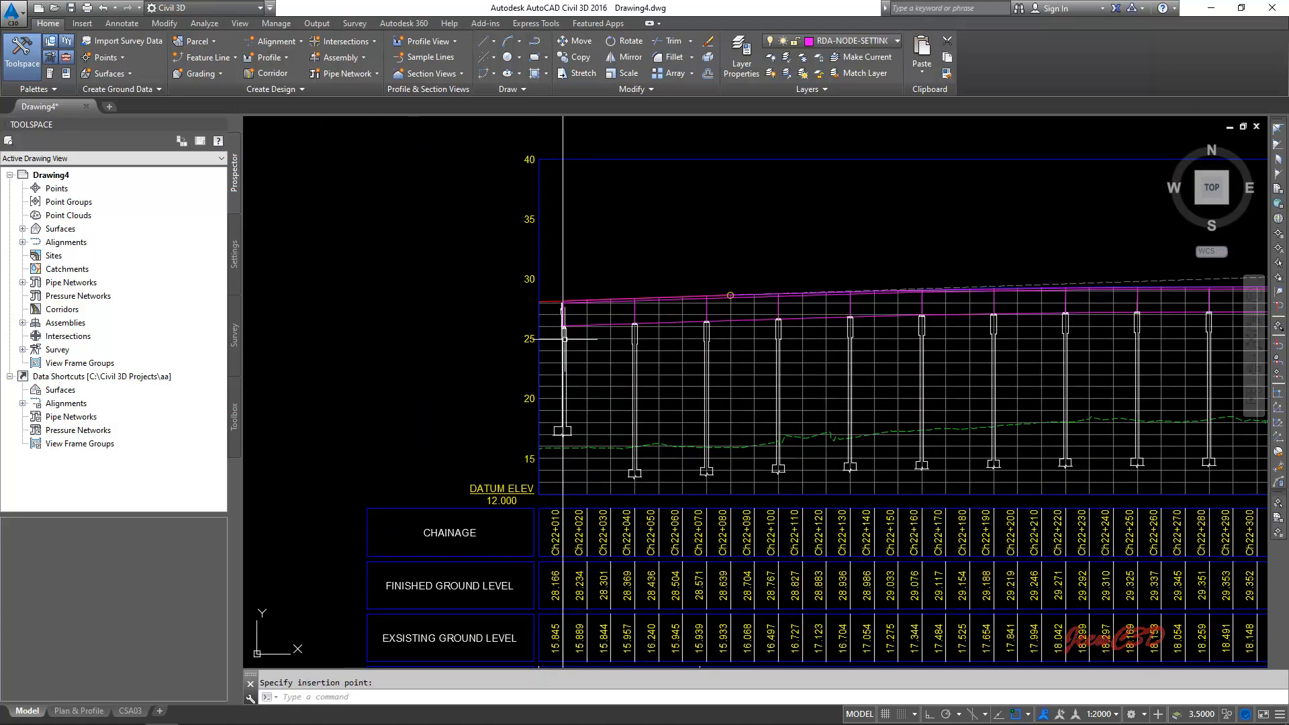
- Stretch the start pier at chainage 22+010 downward so its footing sits just below the existing ground line
scroll(565, 429, up, 6)
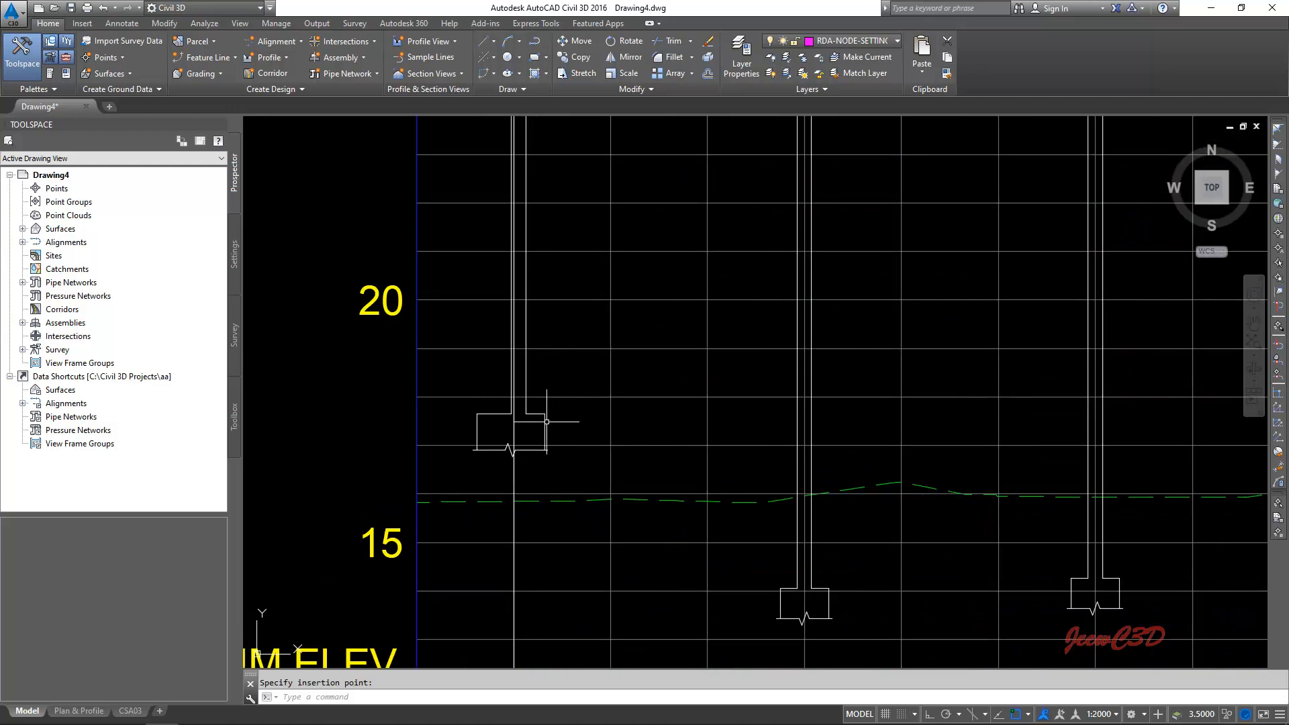
click(547, 422)
mouse_move(547, 423)
middle_down()
mouse_move(569, 319)
mouse_move(578, 324)
middle_up()
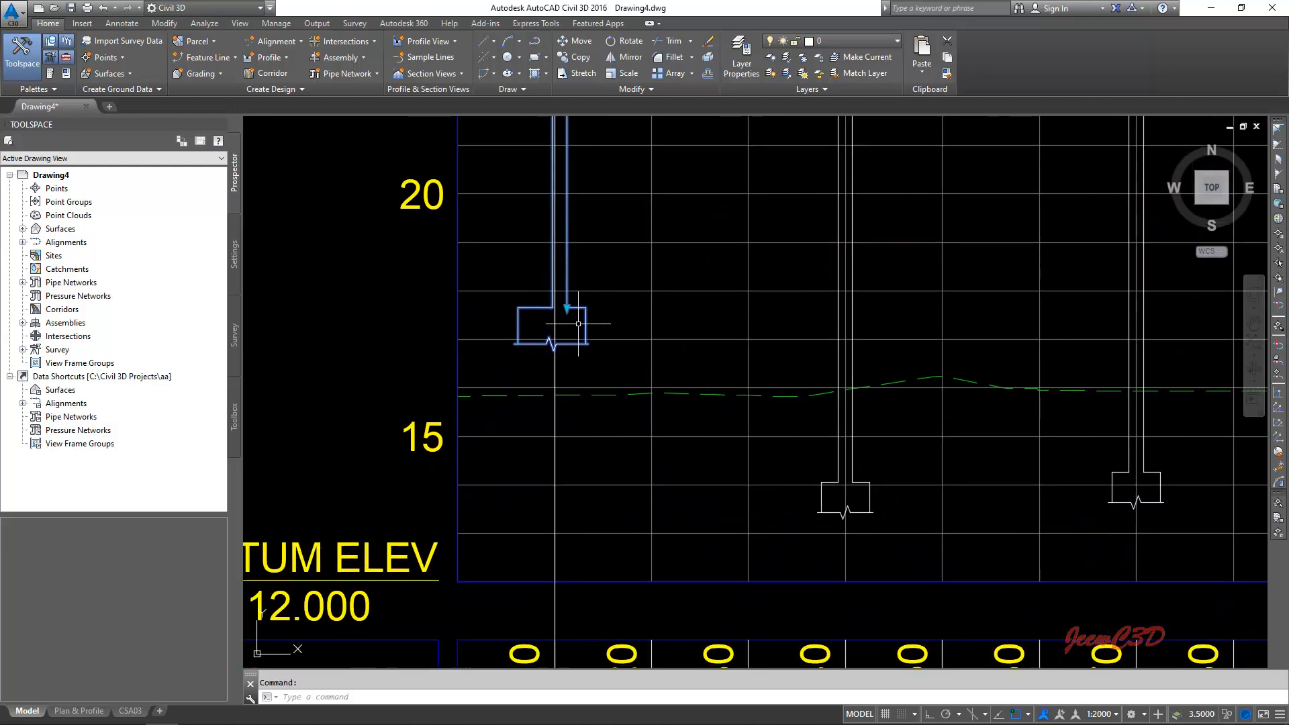
click(567, 308)
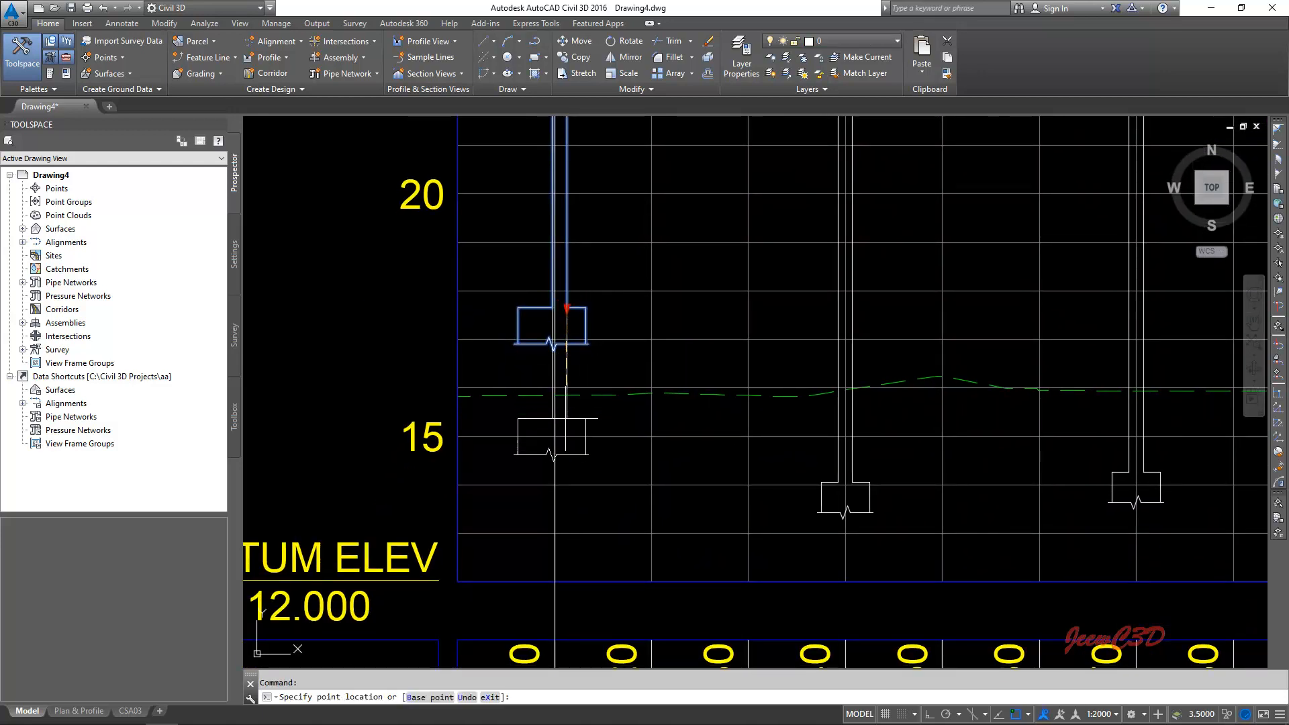
key(Escape)
- Copy the rightmost stepped-top pier block above the profile view, using its top-left insertion point as base point
scroll(605, 336, down, 10)
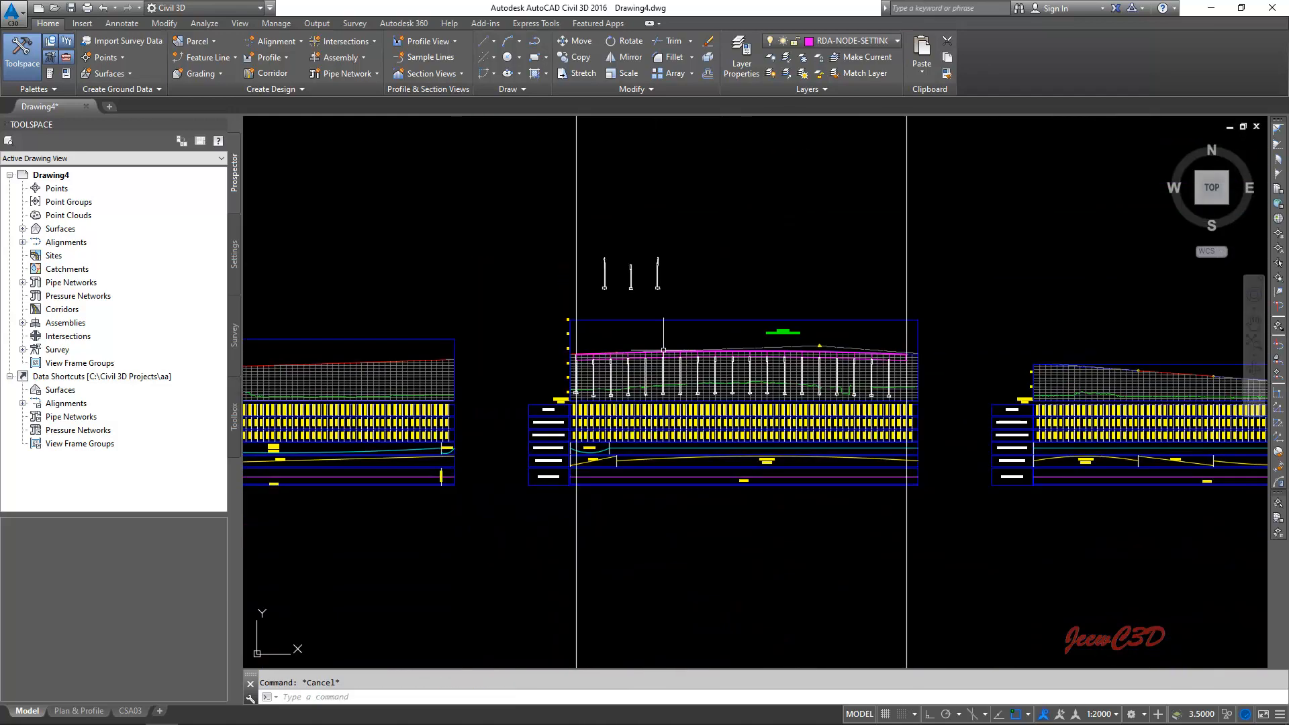
click(648, 262)
right_click(629, 223)
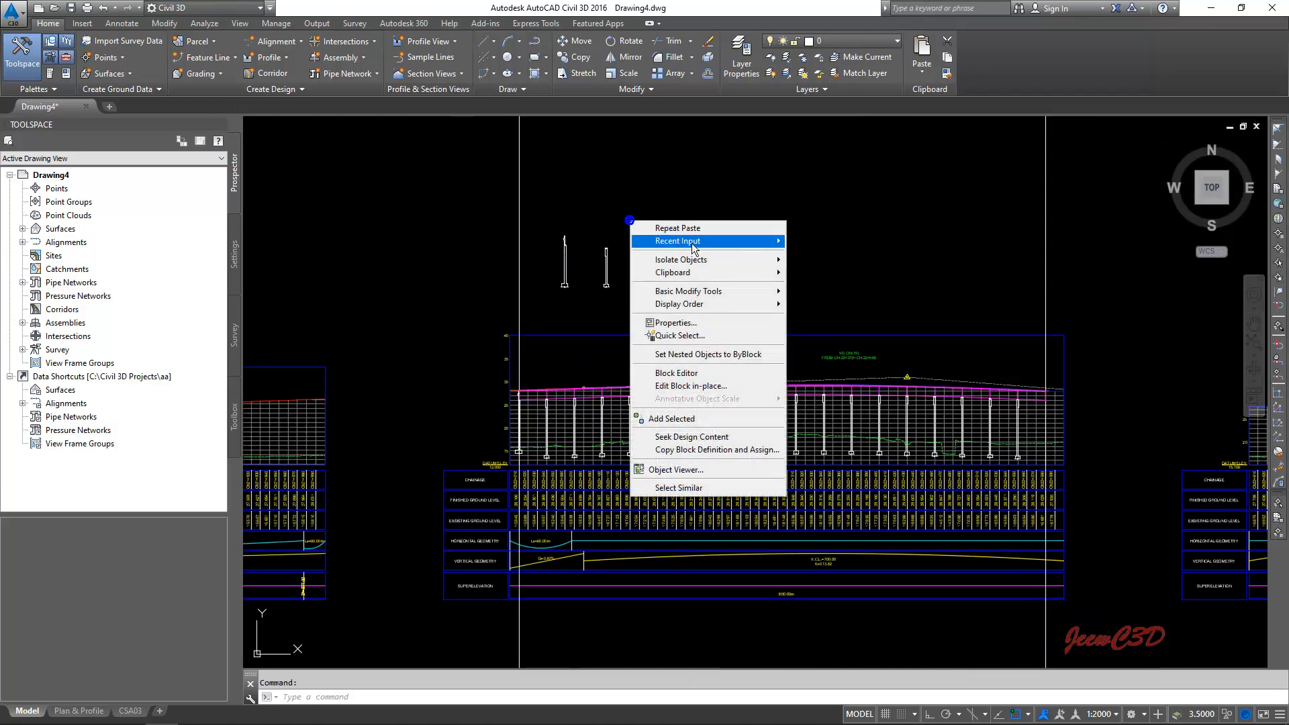
mouse_move(722, 274)
scroll(613, 215, up, 10)
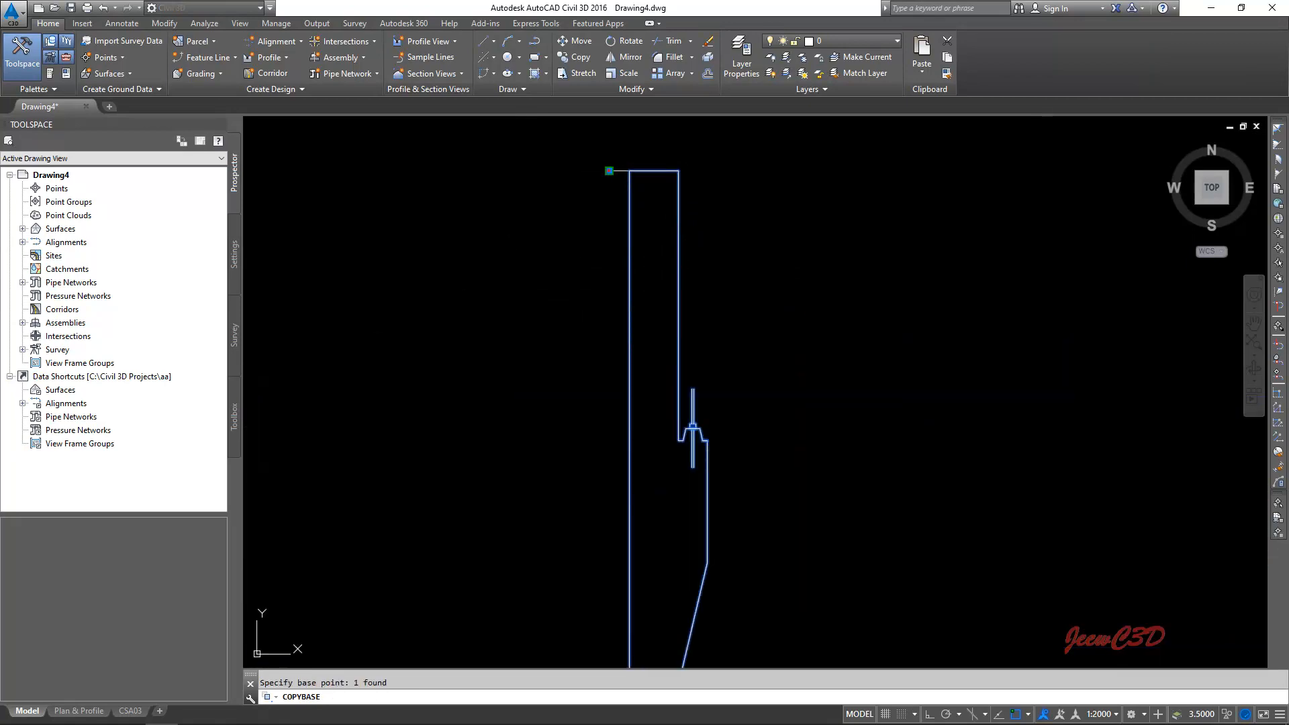
- Paste the copied end pier block at the upper corner of the deck's end, on the chainage 22+580 line
scroll(624, 304, down, 16)
middle_drag(779, 404, 289, 211)
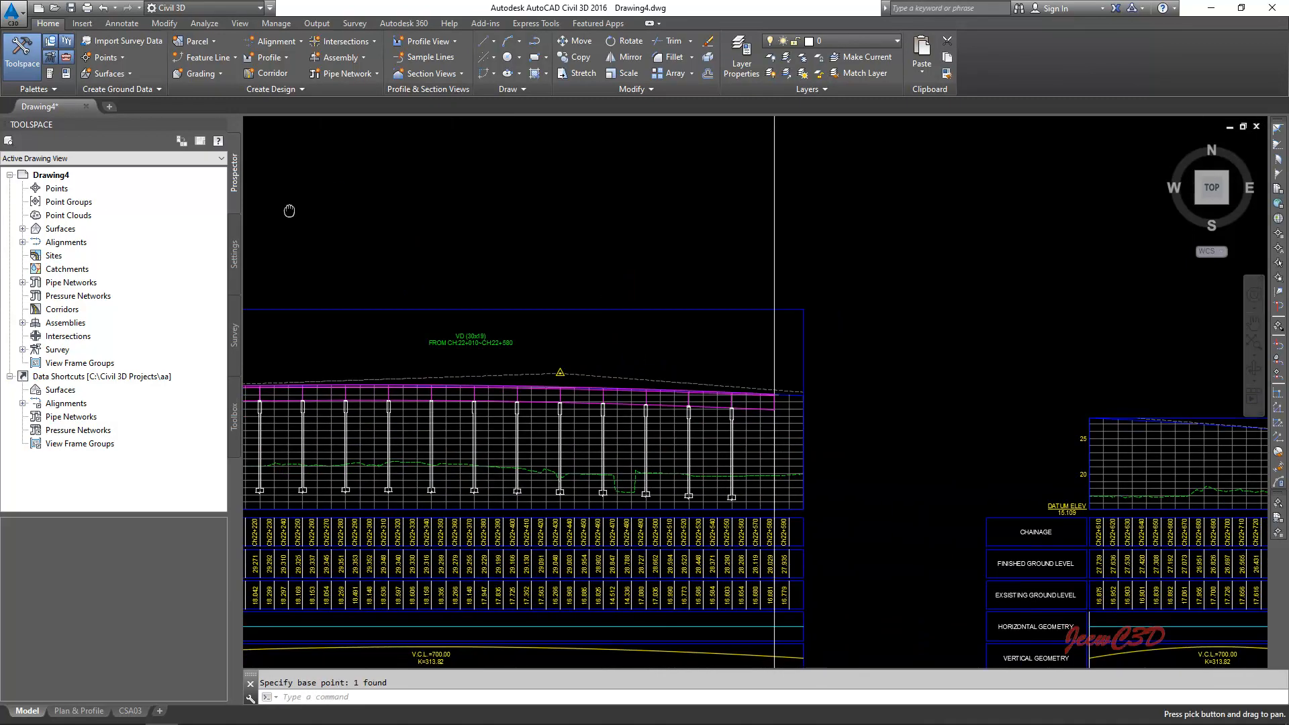
scroll(775, 419, up, 8)
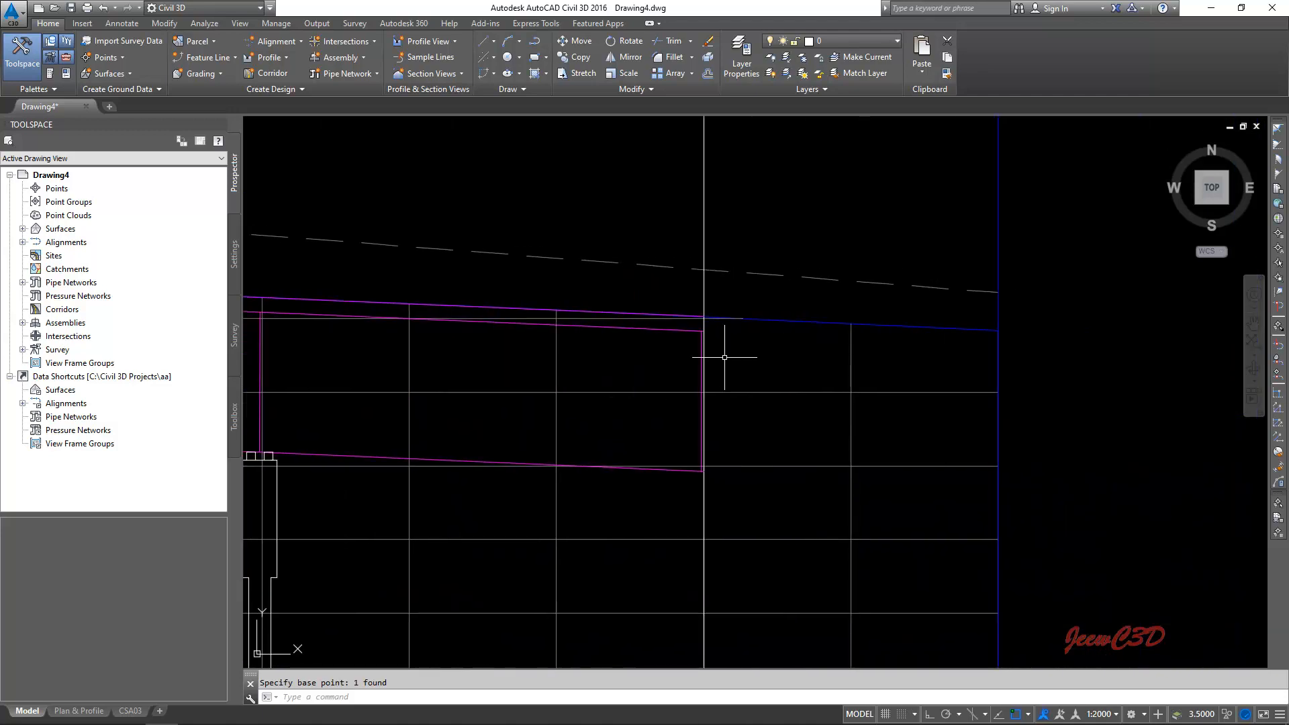
right_click(762, 346)
mouse_move(839, 397)
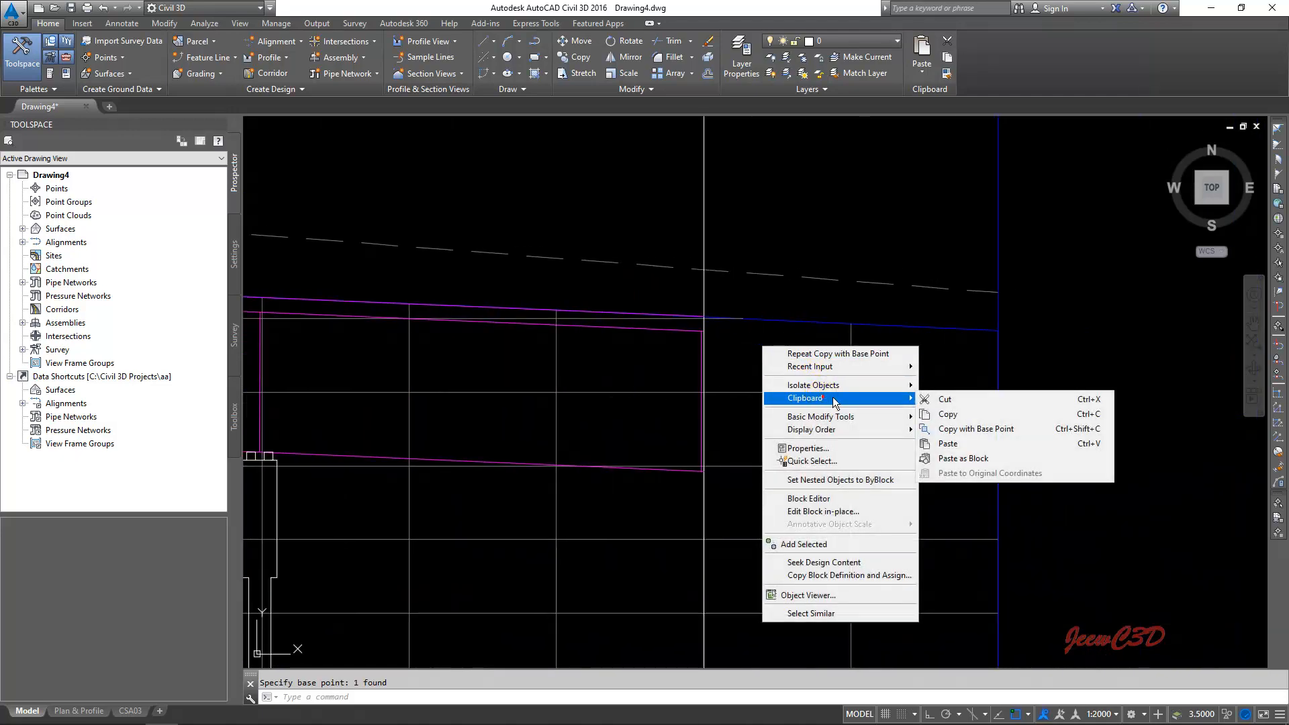
click(946, 443)
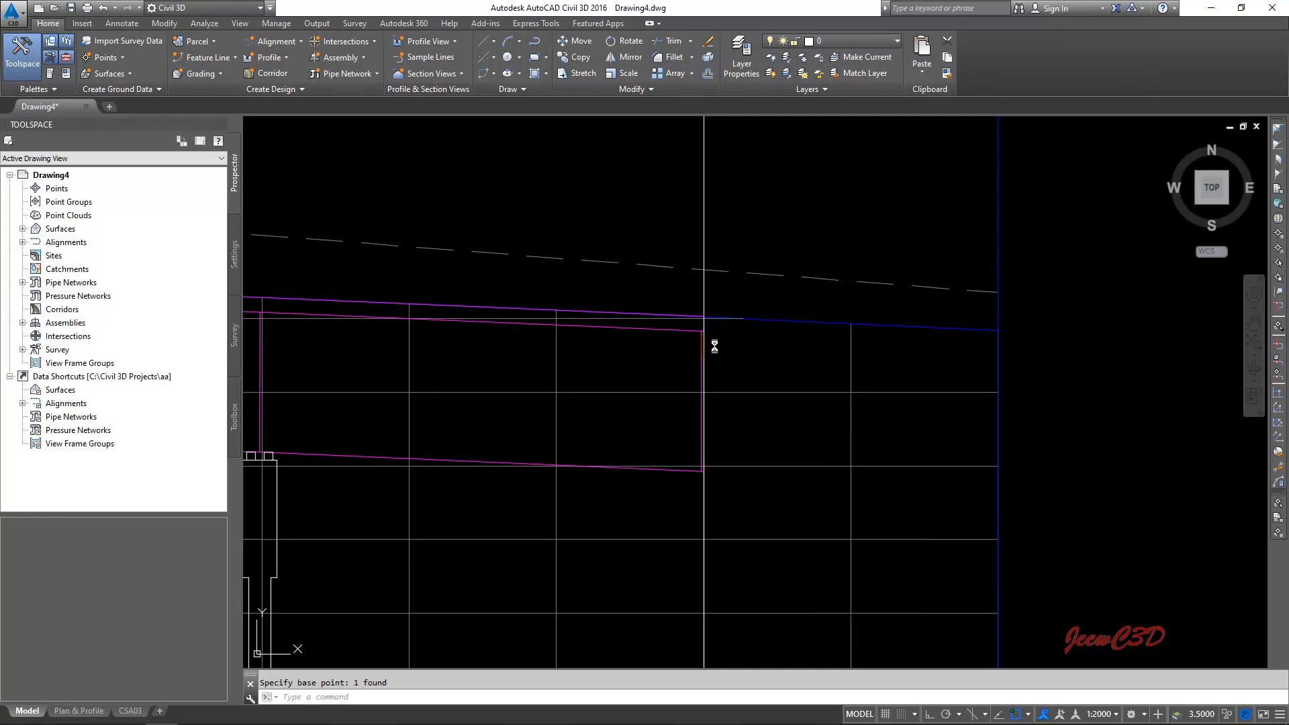
scroll(702, 308, up, 4)
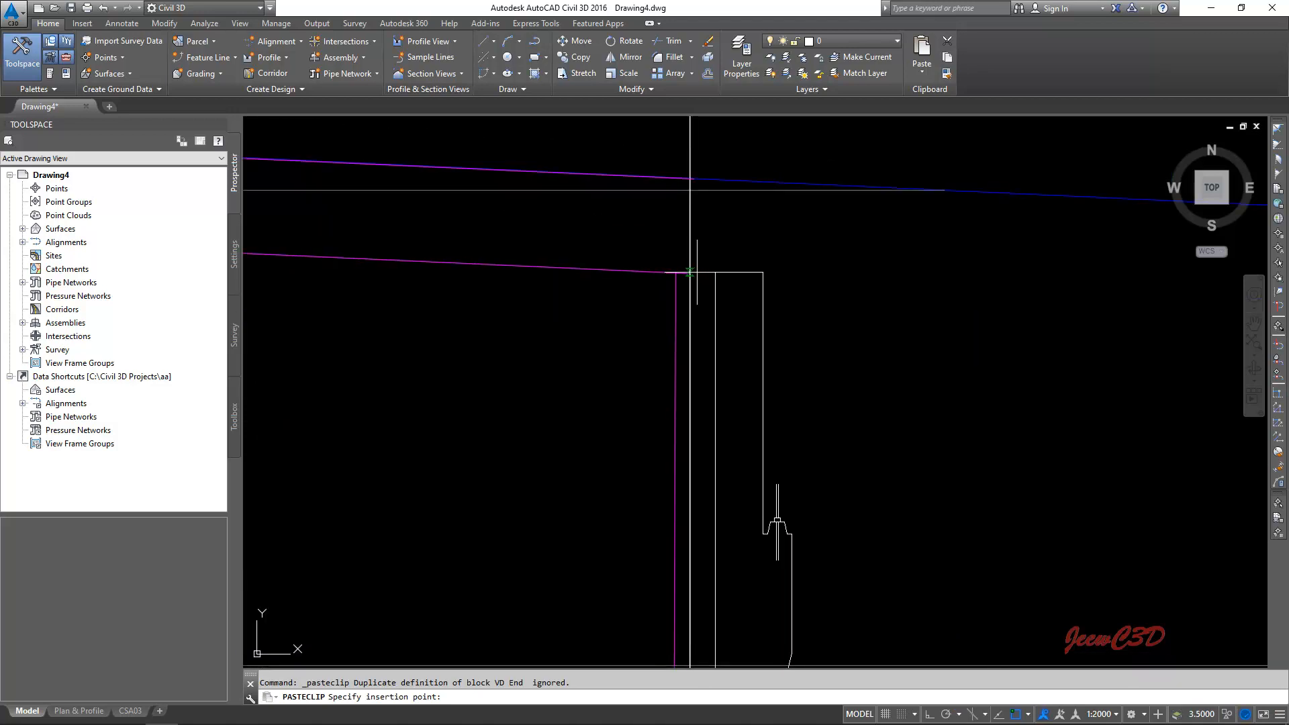
click(690, 274)
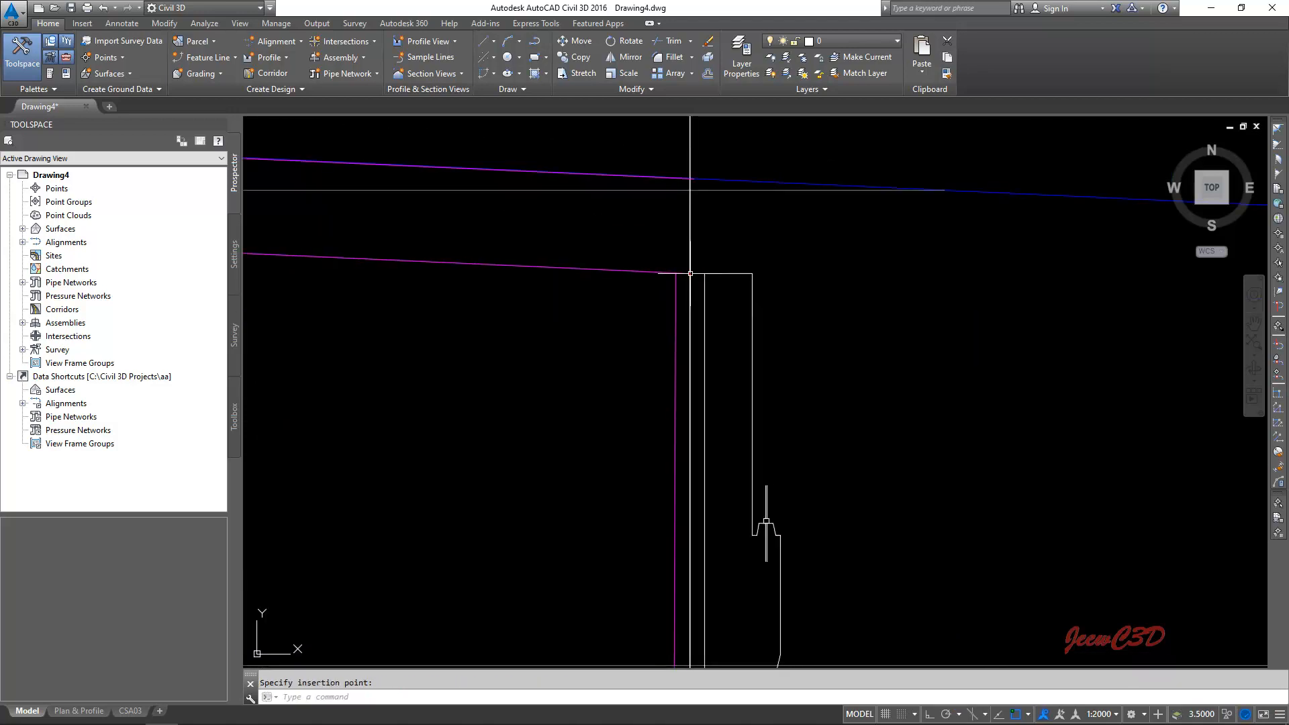
scroll(685, 339, down, 6)
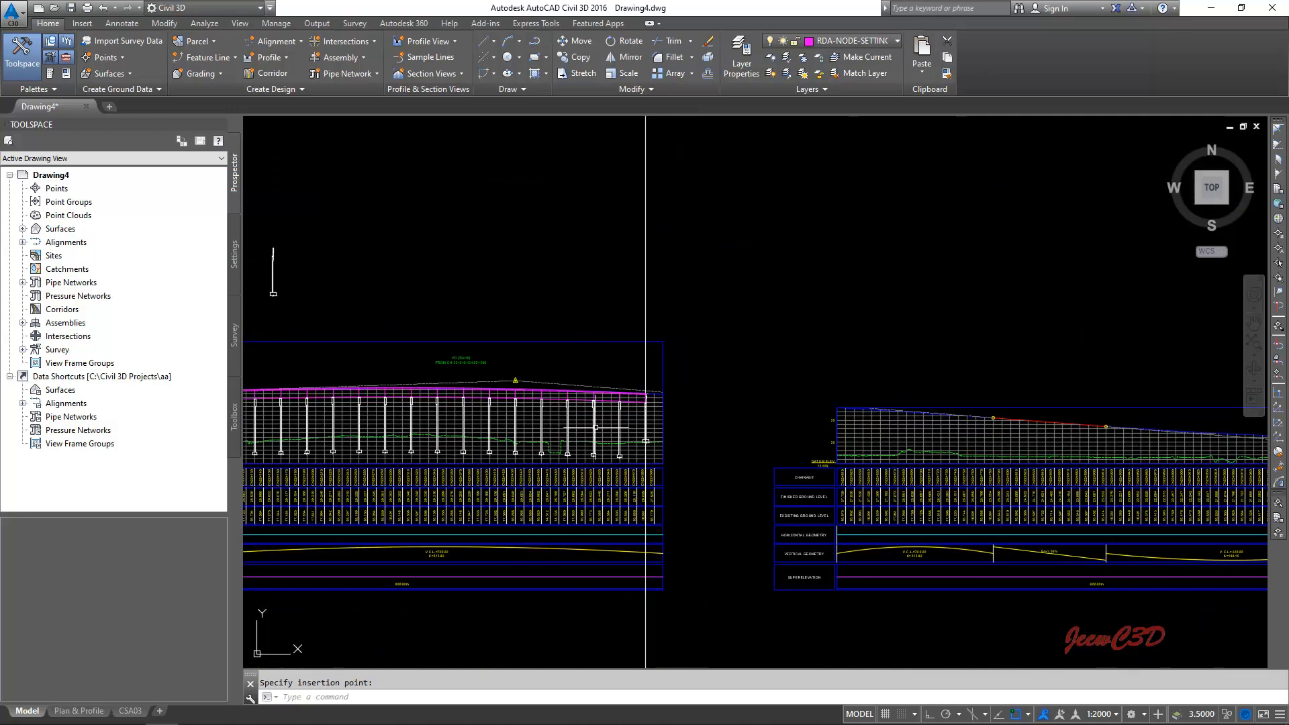
scroll(583, 424, up, 8)
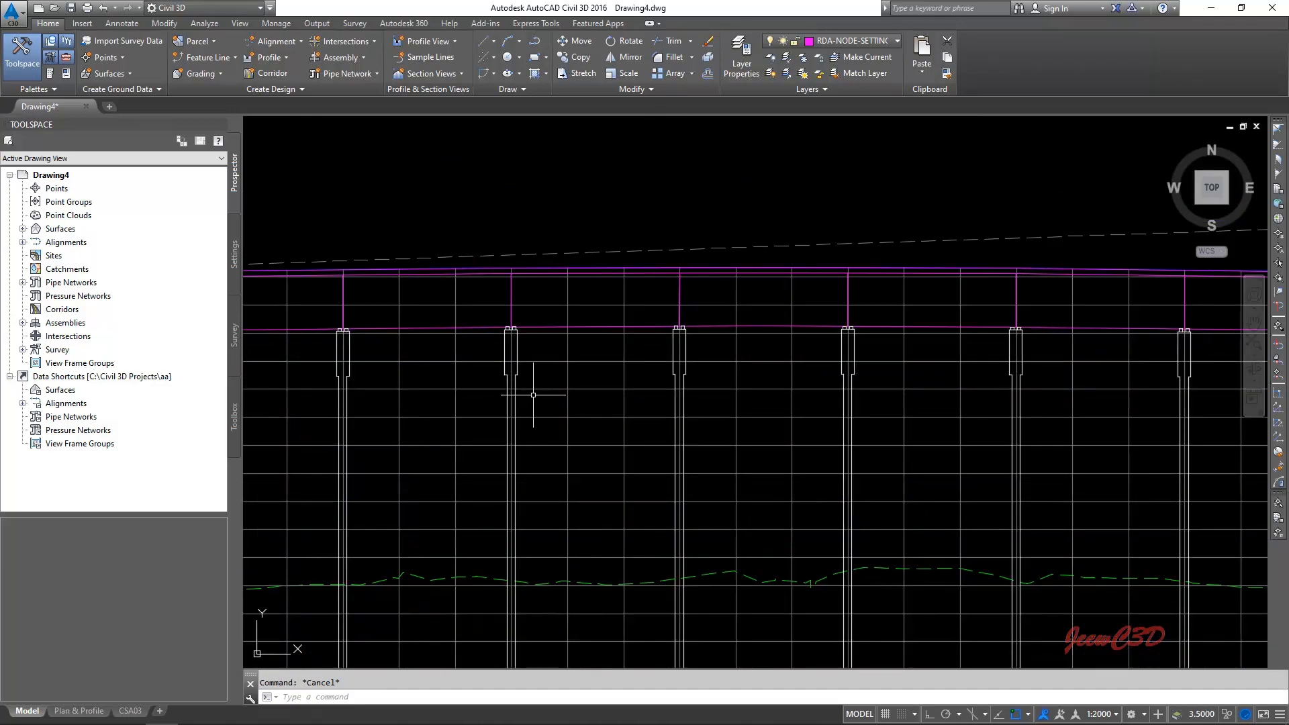
scroll(546, 397, down, 4)
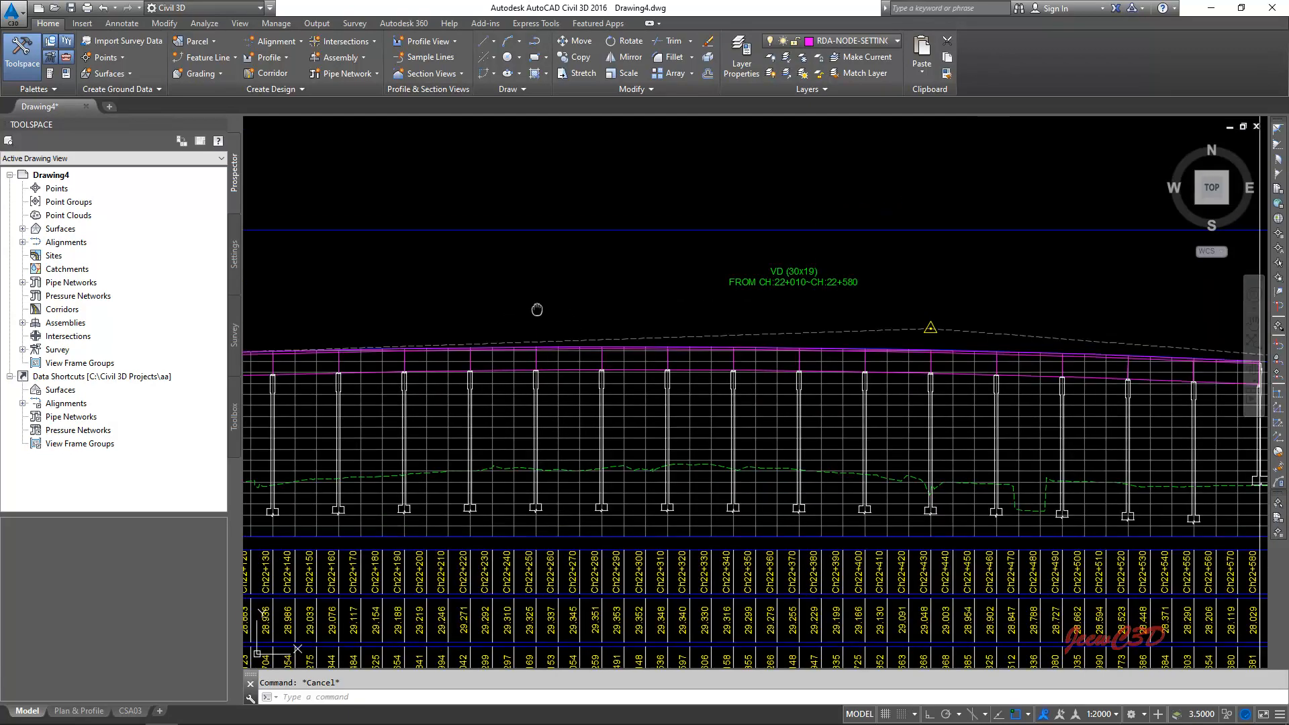